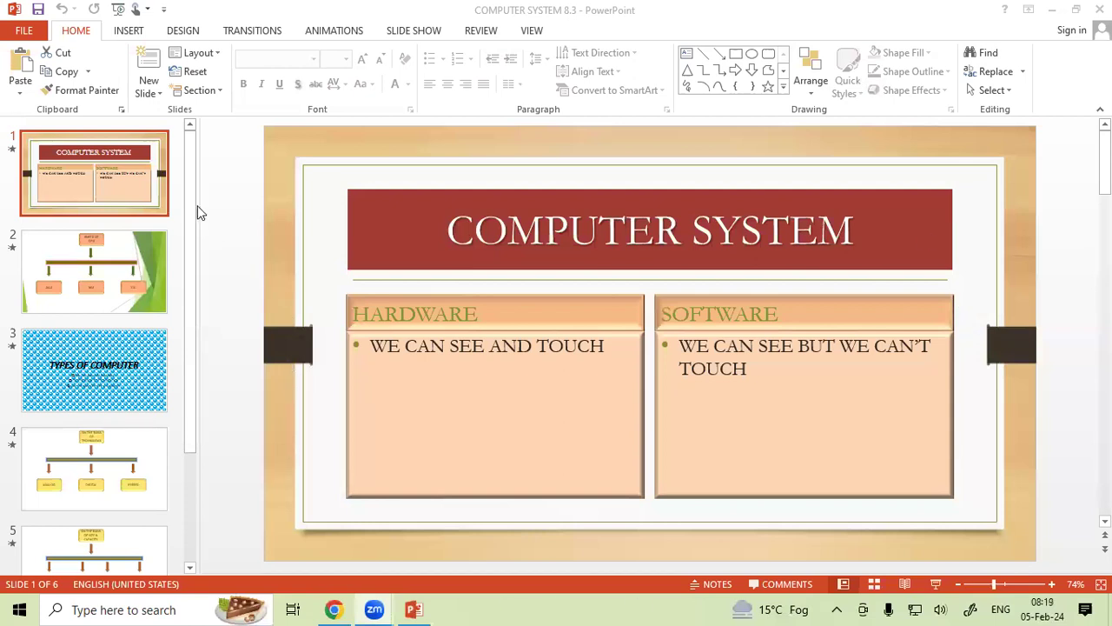
Step: Add a text box reading 'APPLE' near the upper left of blank slide 6
scroll(191, 435, down, 3)
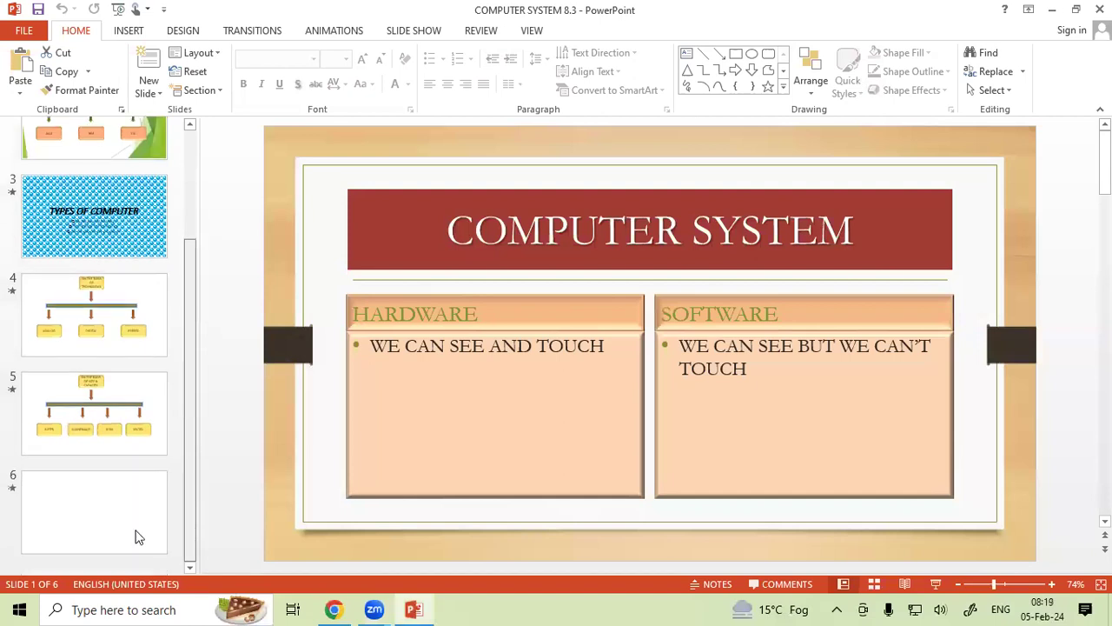
click(137, 537)
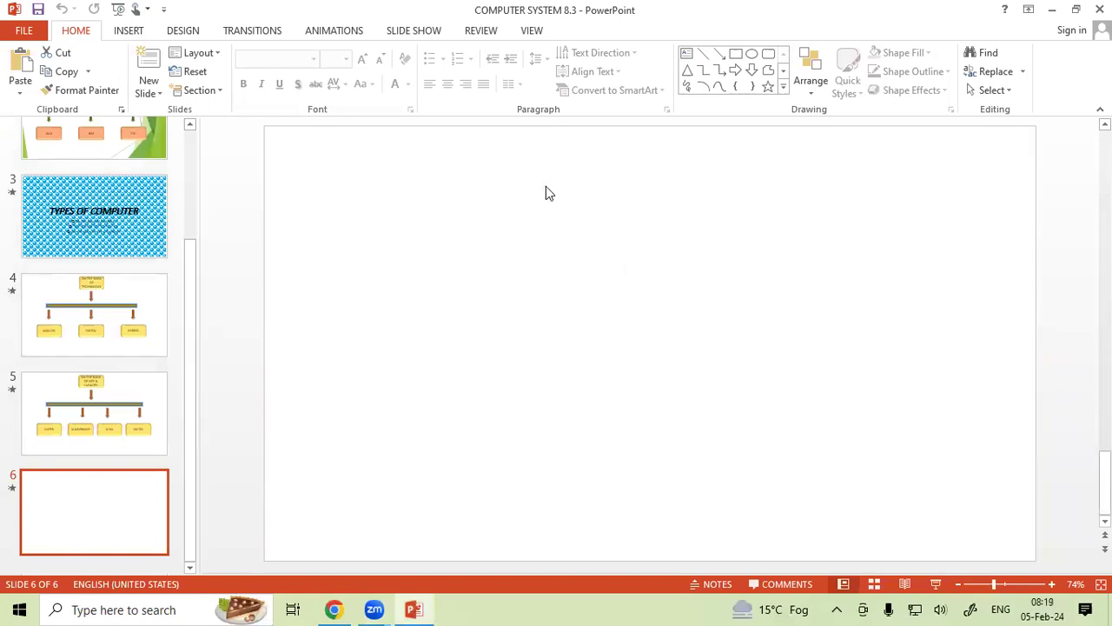
click(131, 31)
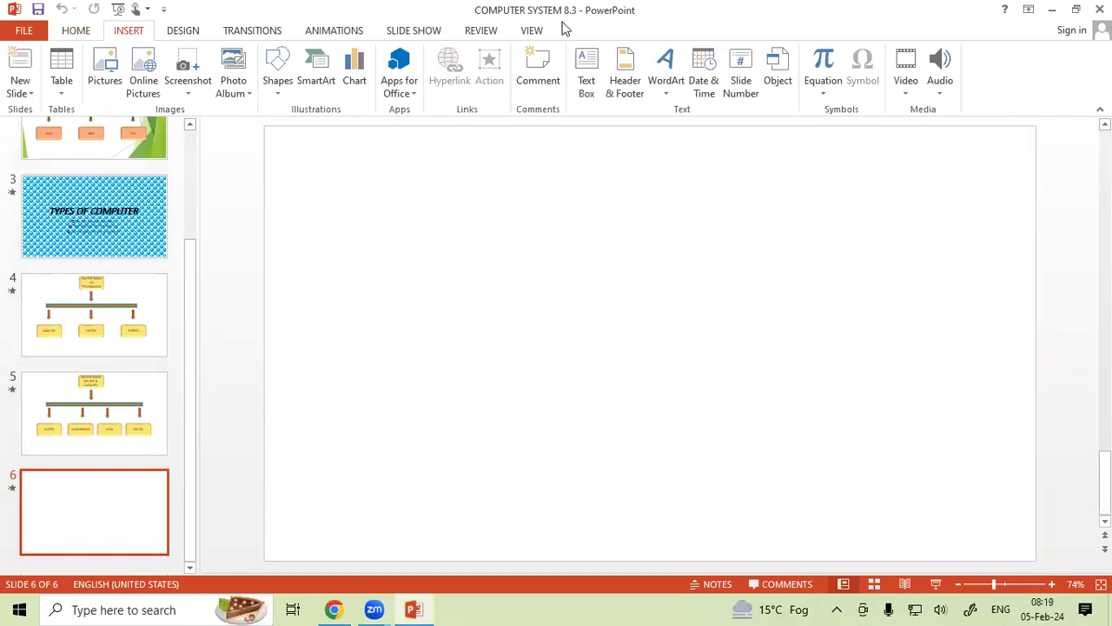
click(589, 78)
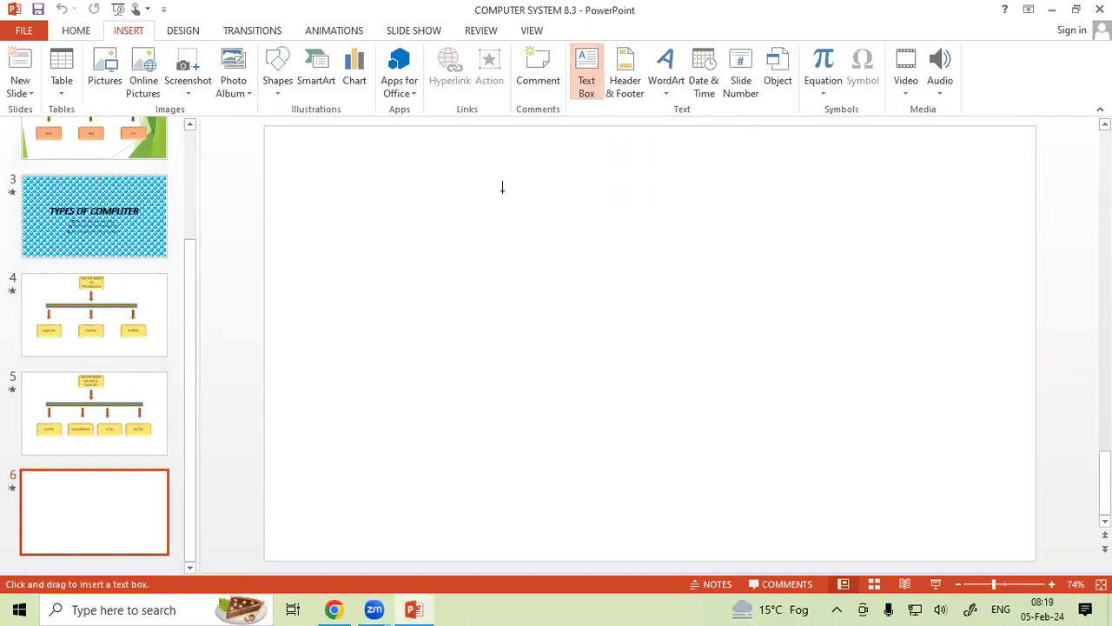
mouse_move(346, 206)
mouse_down()
mouse_move(485, 233)
mouse_move(488, 243)
mouse_up()
text(APPLE)
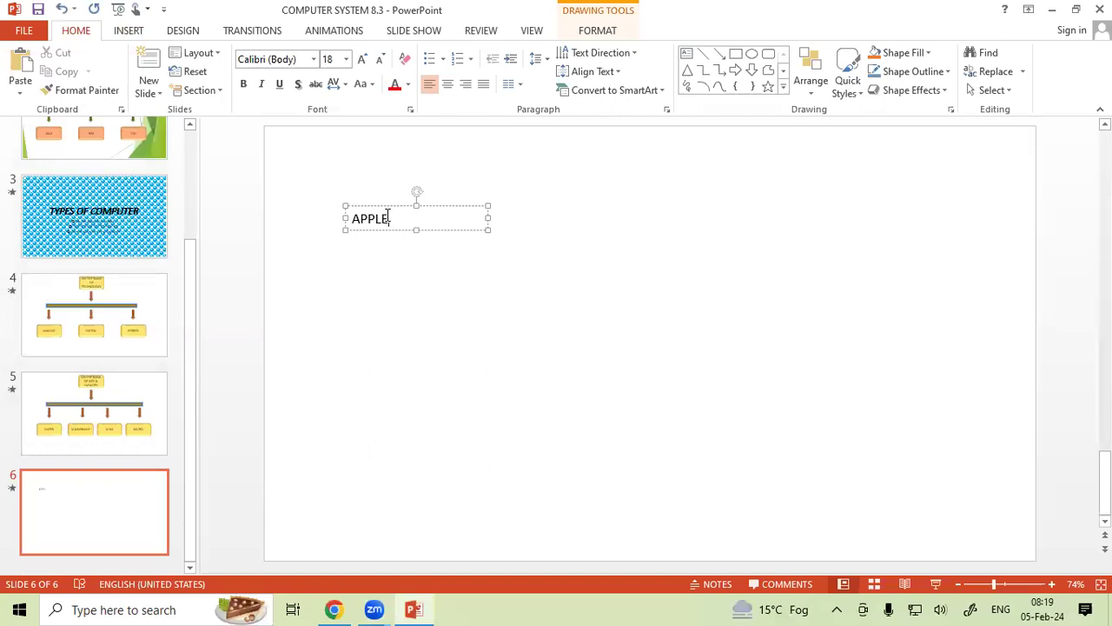
Step: Make the APPLE text 36 pt and bold
drag(392, 219, 365, 219)
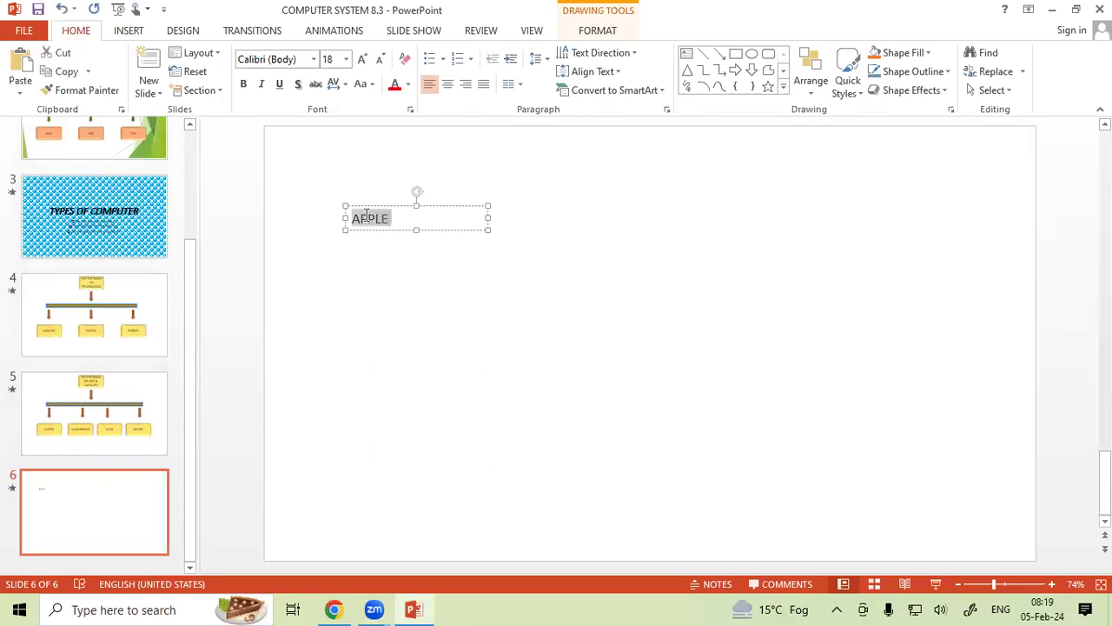
click(361, 59)
click(362, 59)
click(362, 59)
click(361, 61)
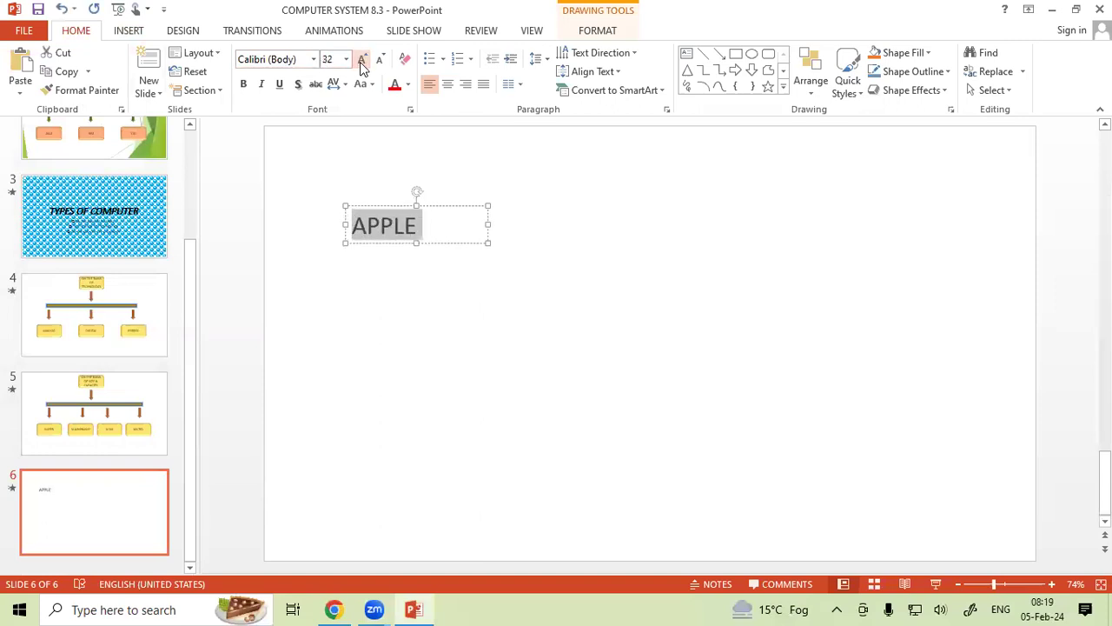
click(362, 61)
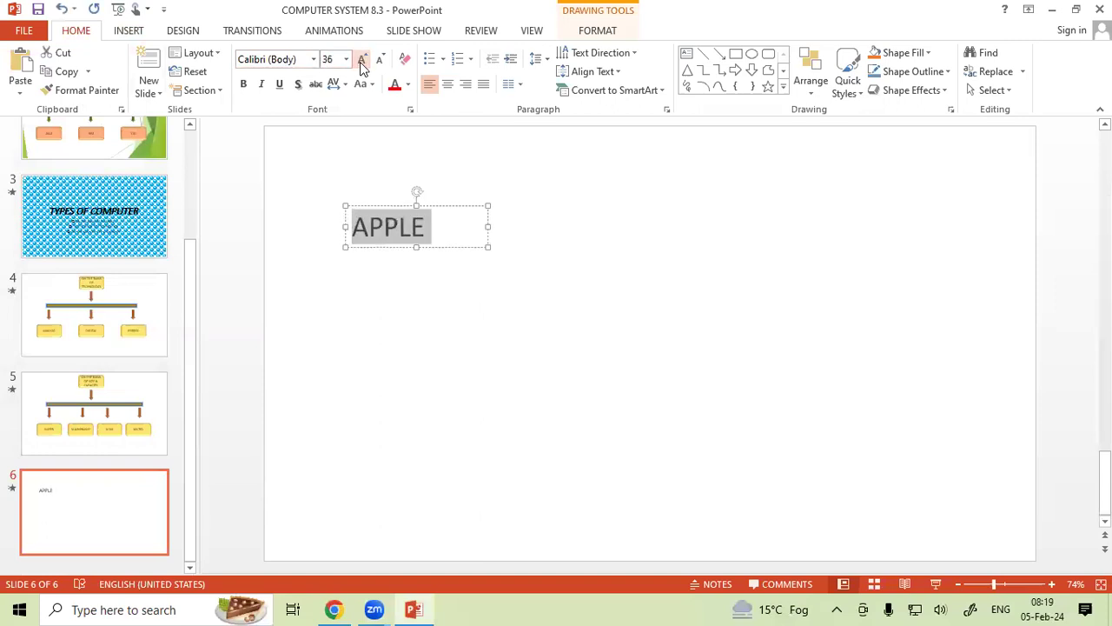
click(243, 83)
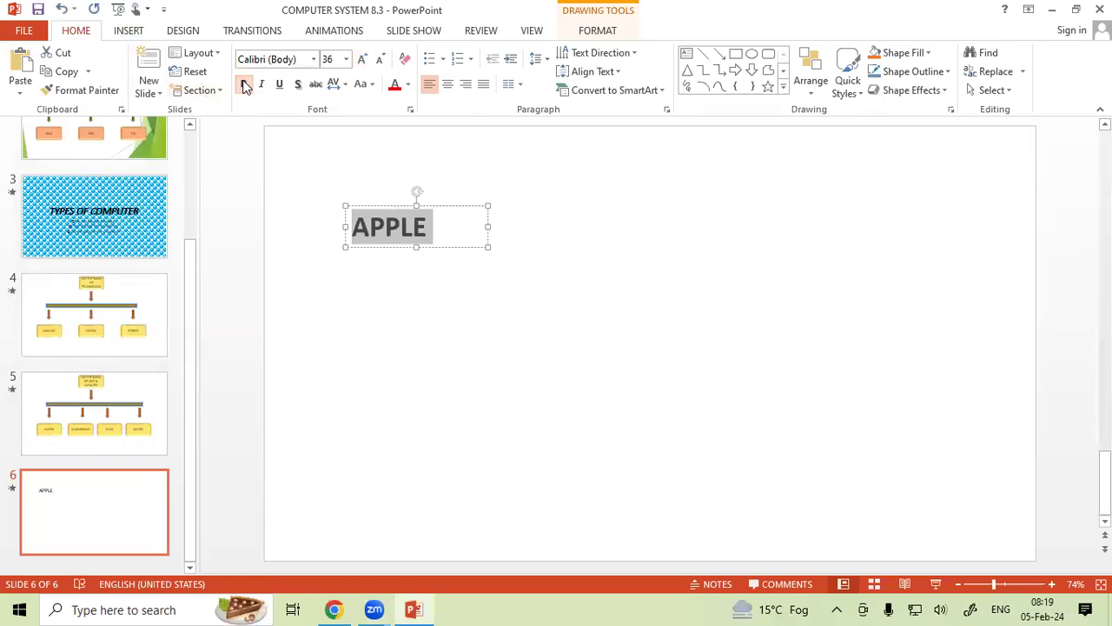
click(563, 197)
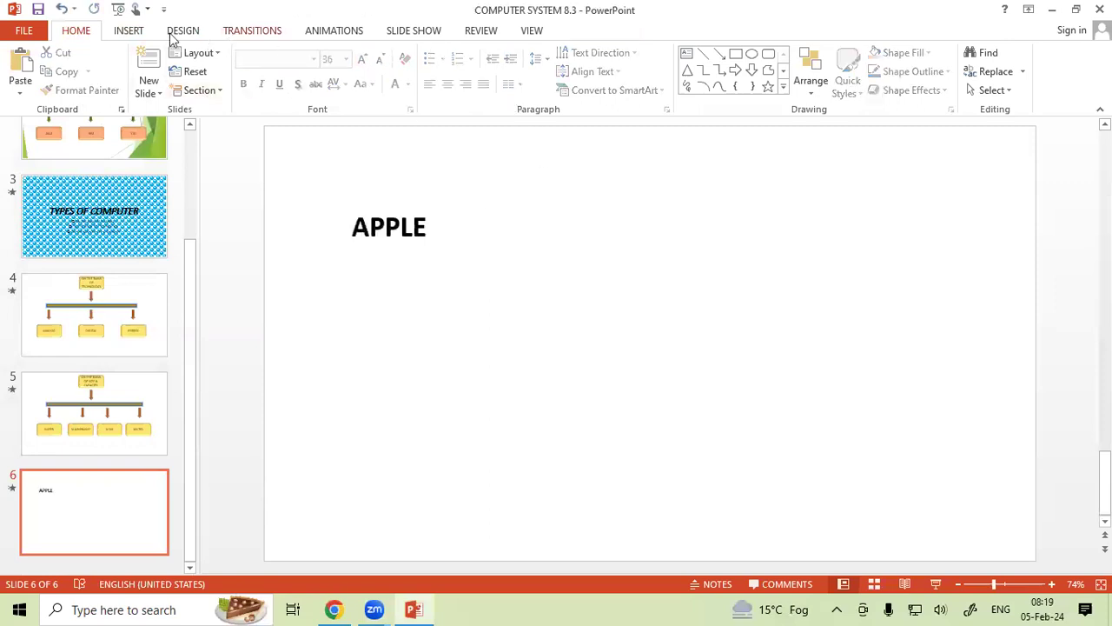
click(132, 30)
Step: Add a text box reading 'BALL' at the upper right of slide 6
click(587, 75)
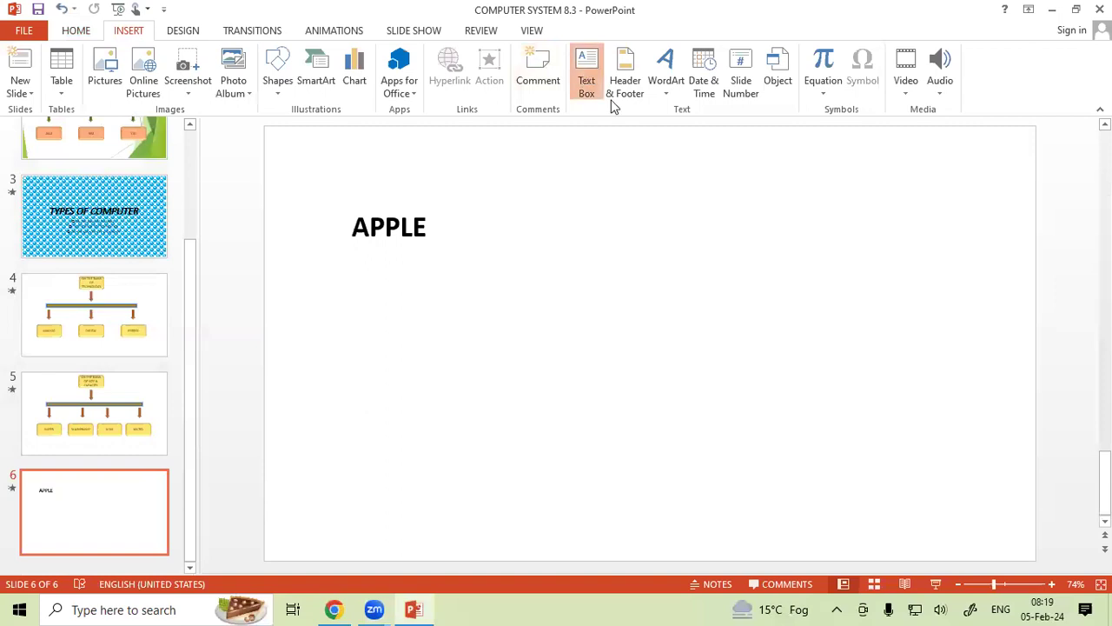
mouse_move(691, 206)
mouse_down()
mouse_move(791, 238)
mouse_move(802, 202)
mouse_up()
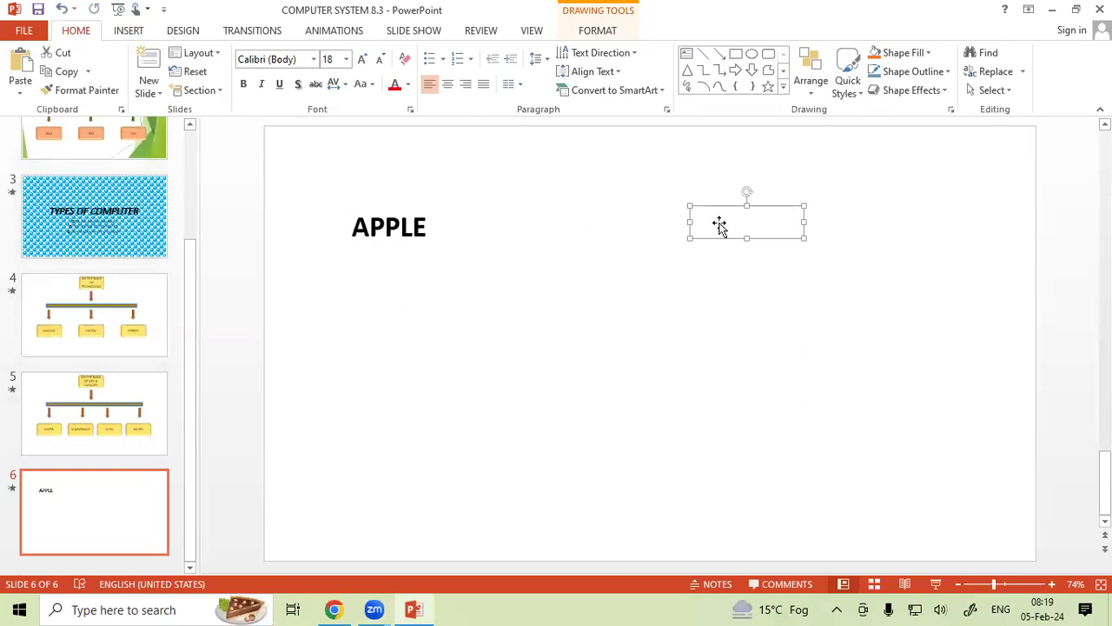
text(B)
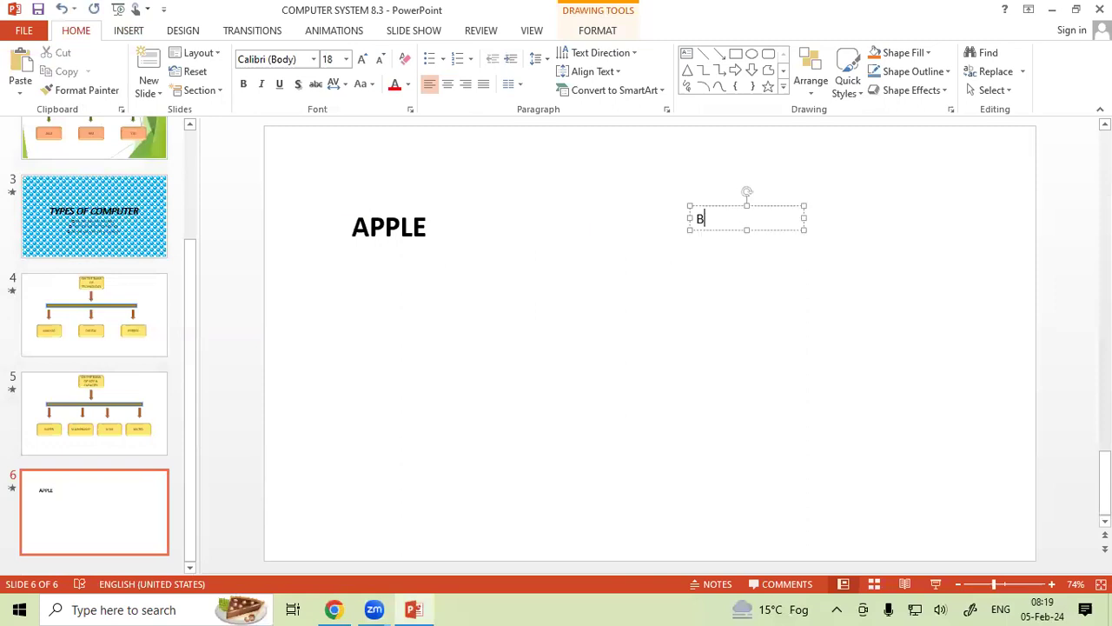
text(ALL)
Step: Make the BALL text bold at 32 pt, then open a new Chrome tab
drag(725, 218, 698, 219)
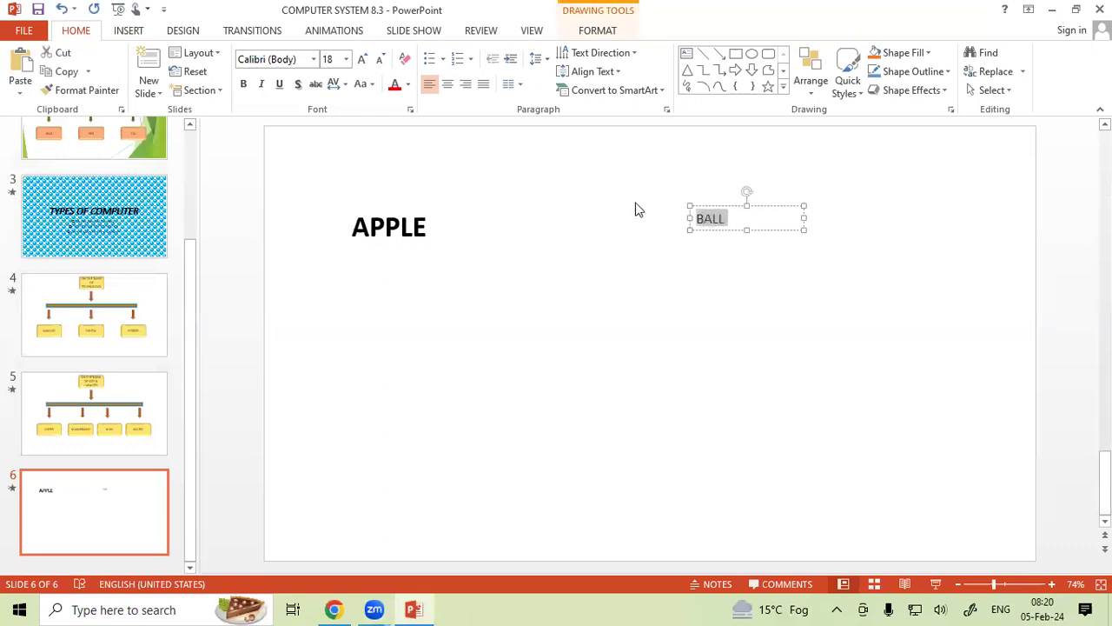
click(246, 84)
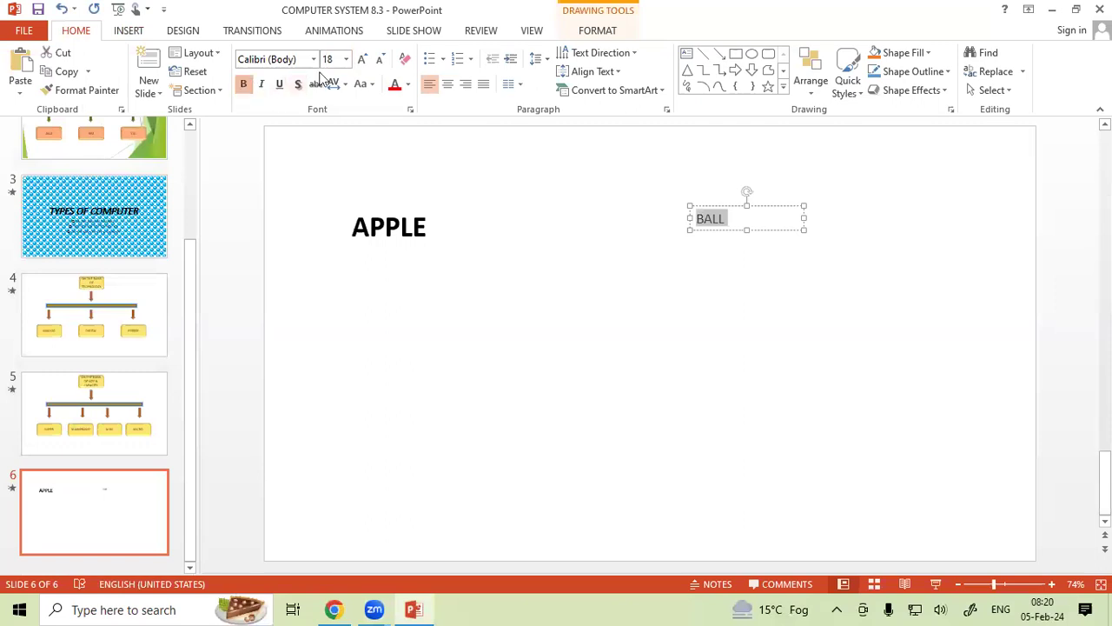
click(346, 59)
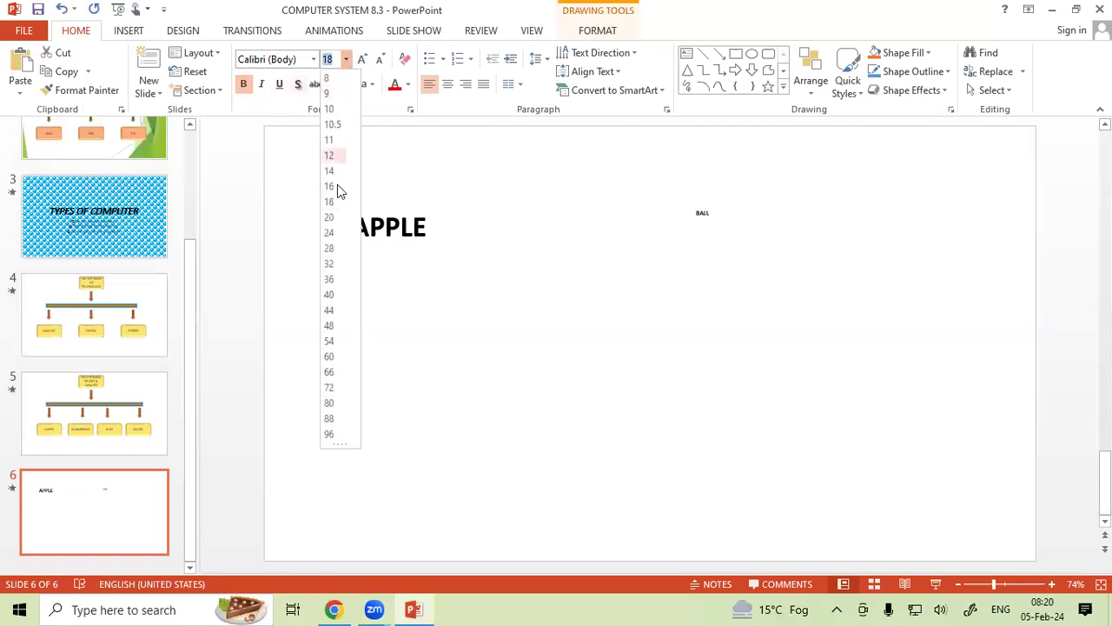
click(329, 263)
click(738, 390)
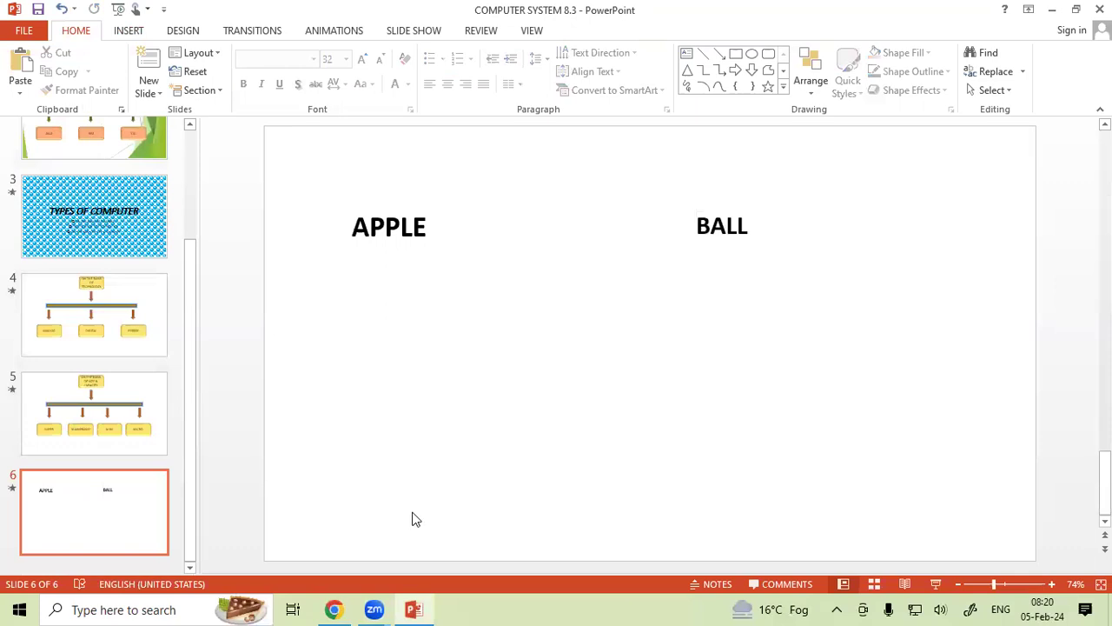
click(337, 608)
click(624, 11)
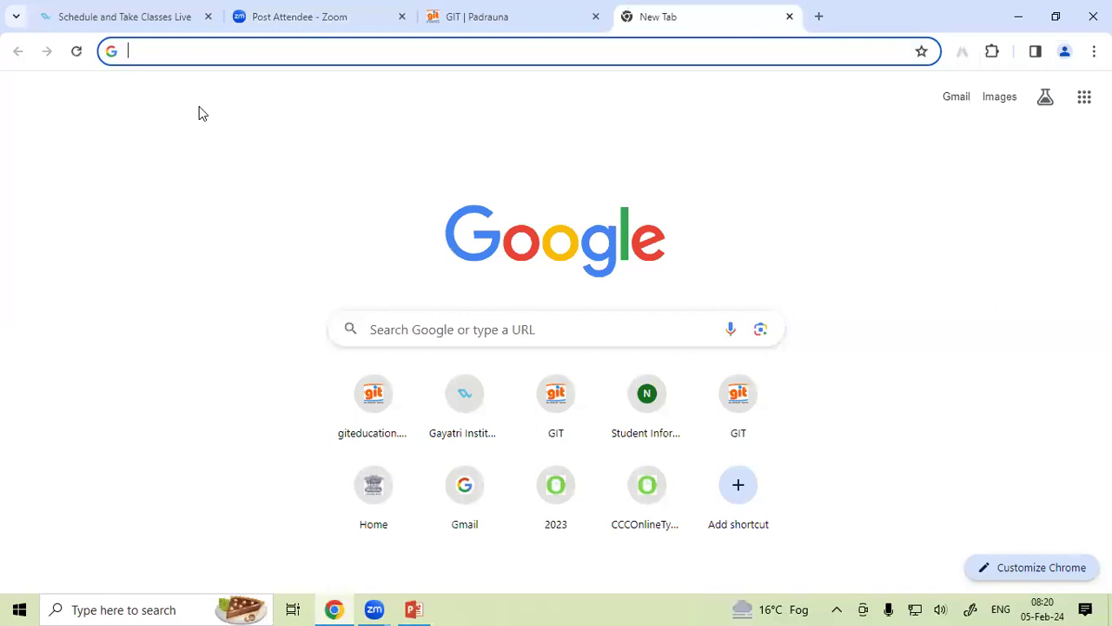
Step: Search Google for 'IMAGE OF APPLE PNG'
text(a)
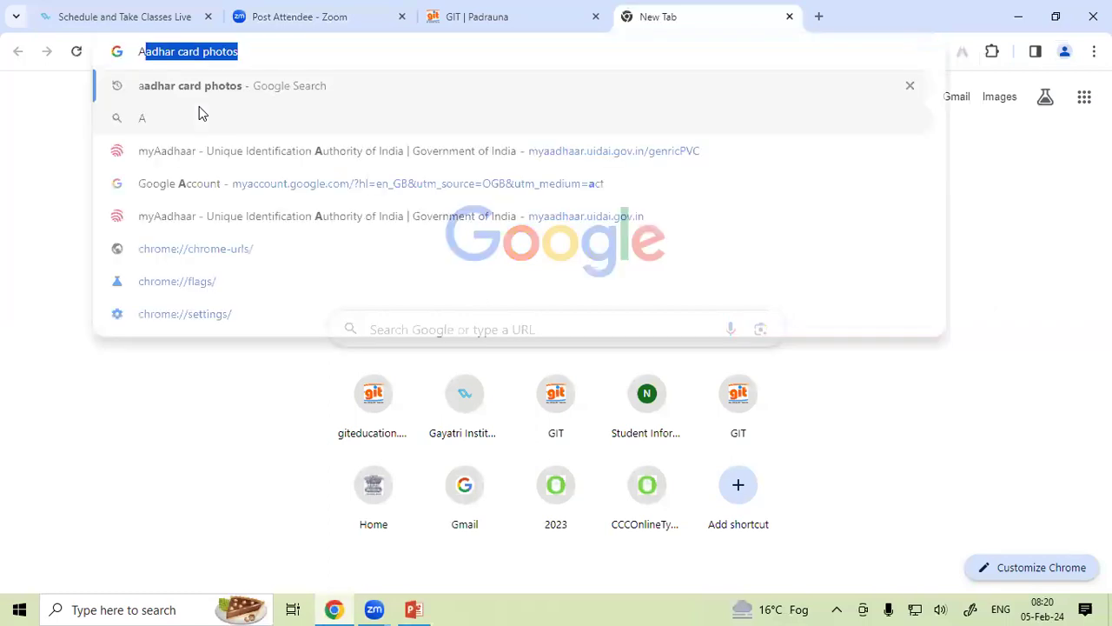
text(p)
key(BackSpace)
key(BackSpace)
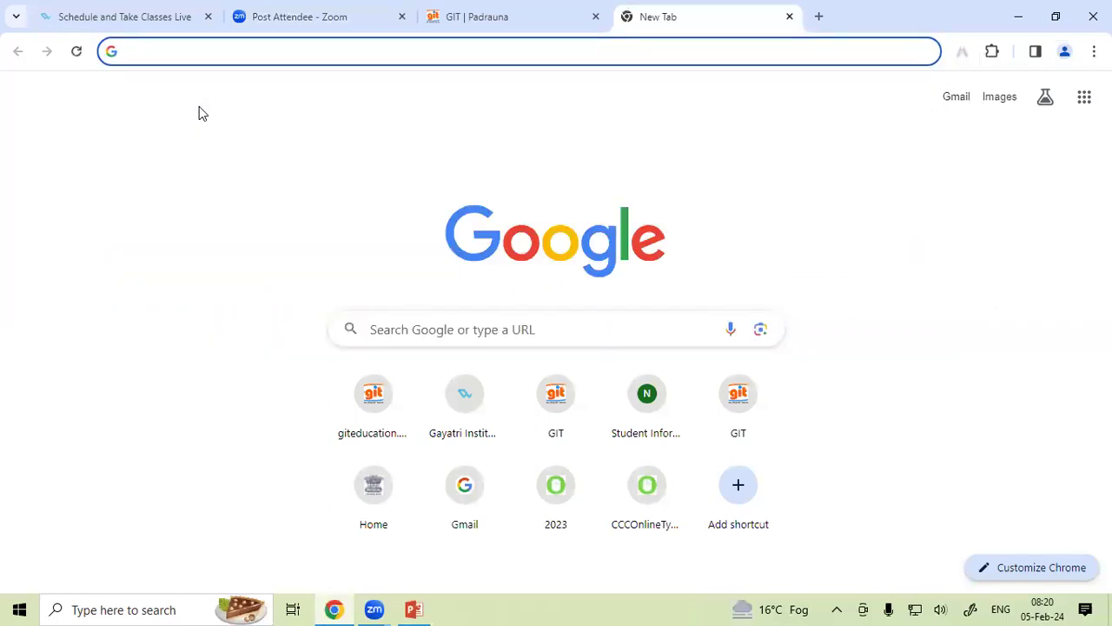
text(IMAGE OF APPL)
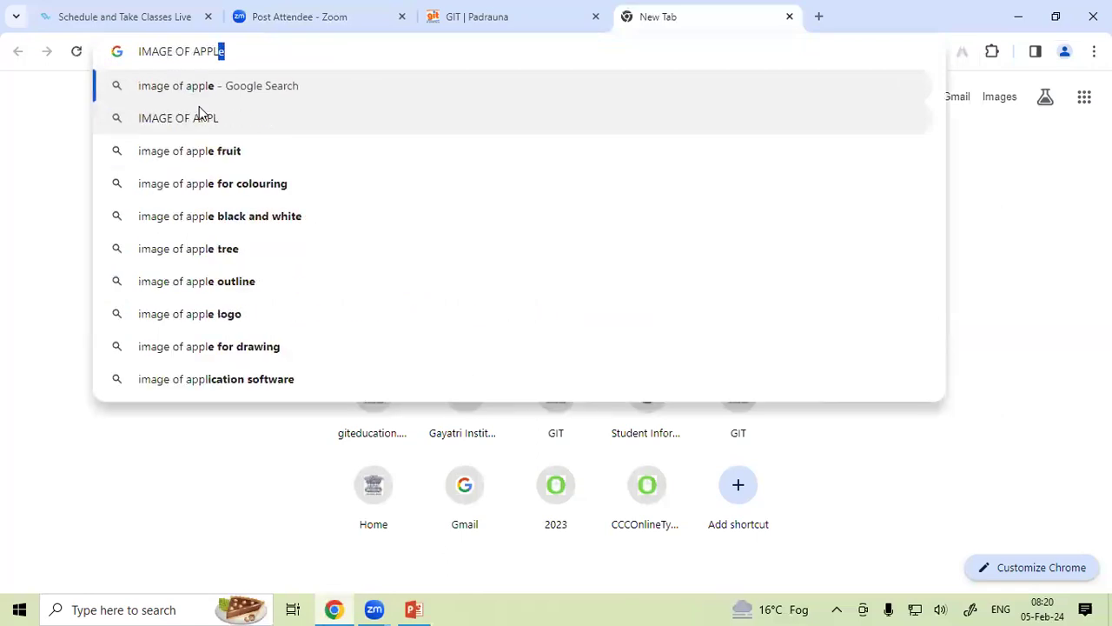
text(E P)
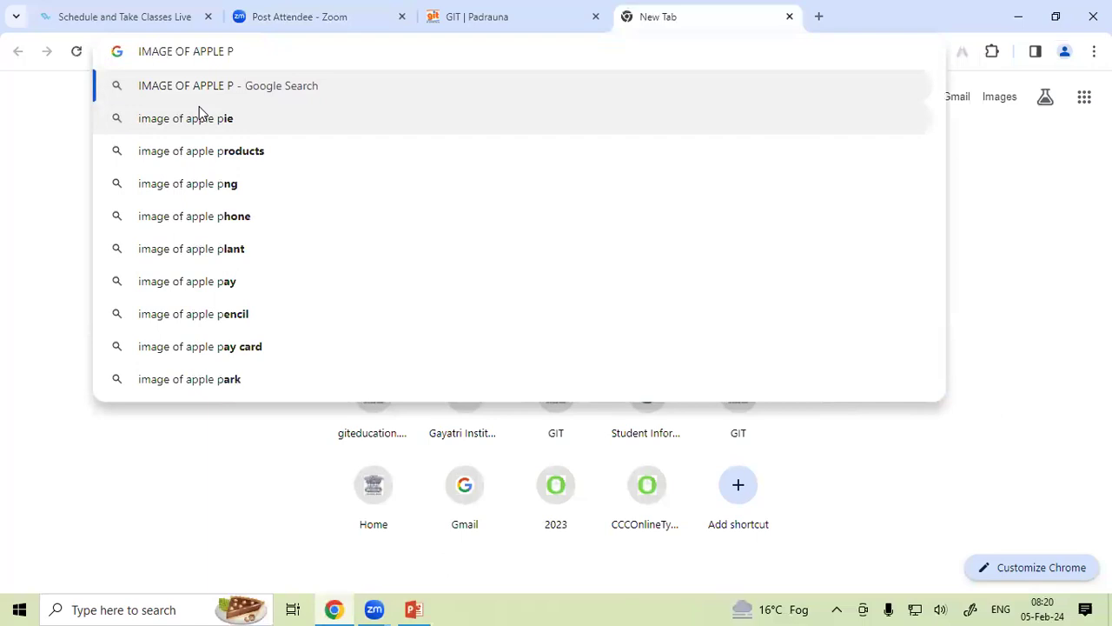
text(NG)
key(Return)
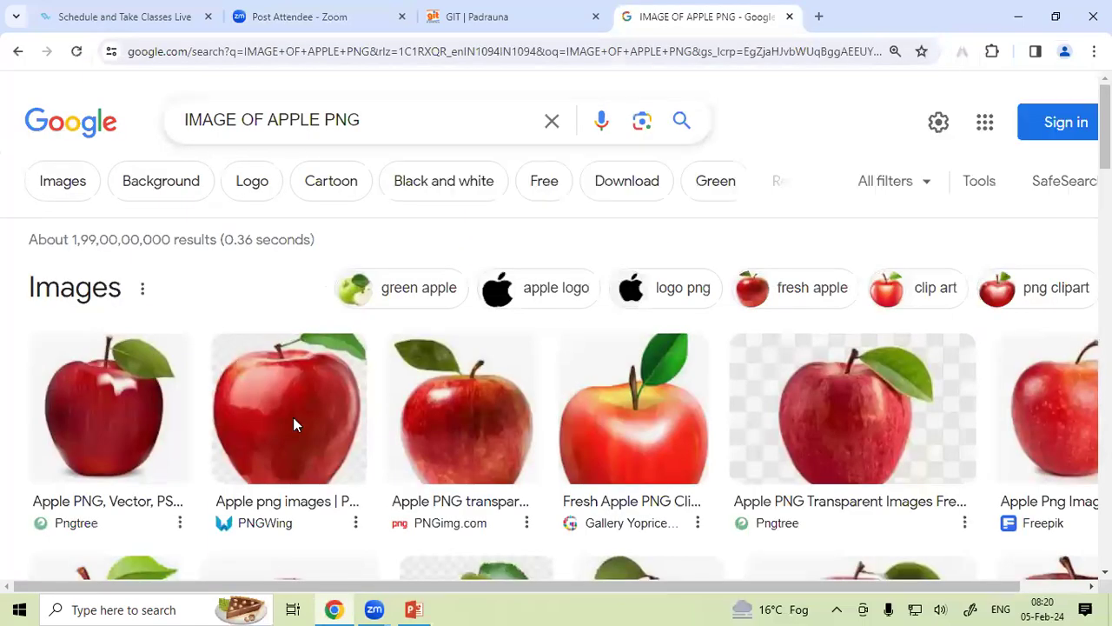
Step: Save the first apple image as APPLE in the 3D Objects folder
right_click(101, 443)
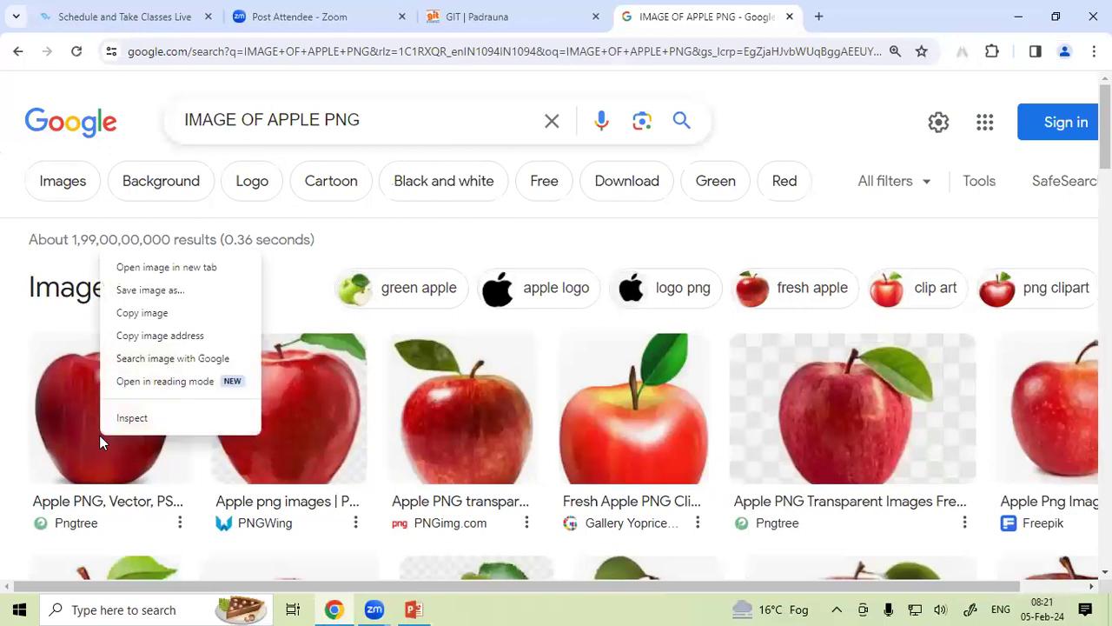
click(157, 290)
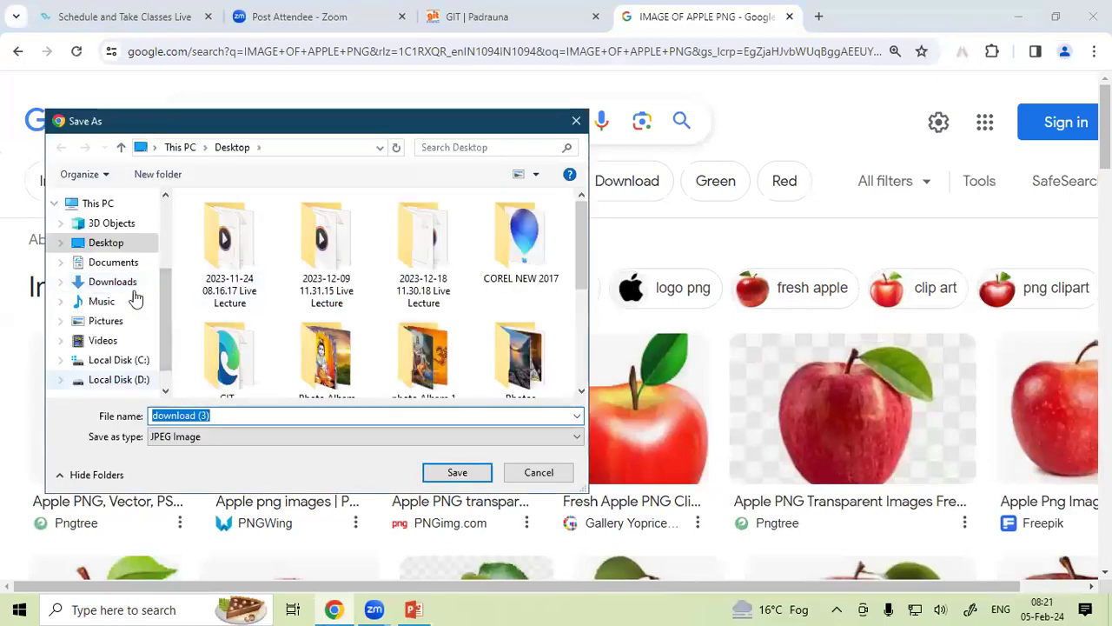
click(111, 224)
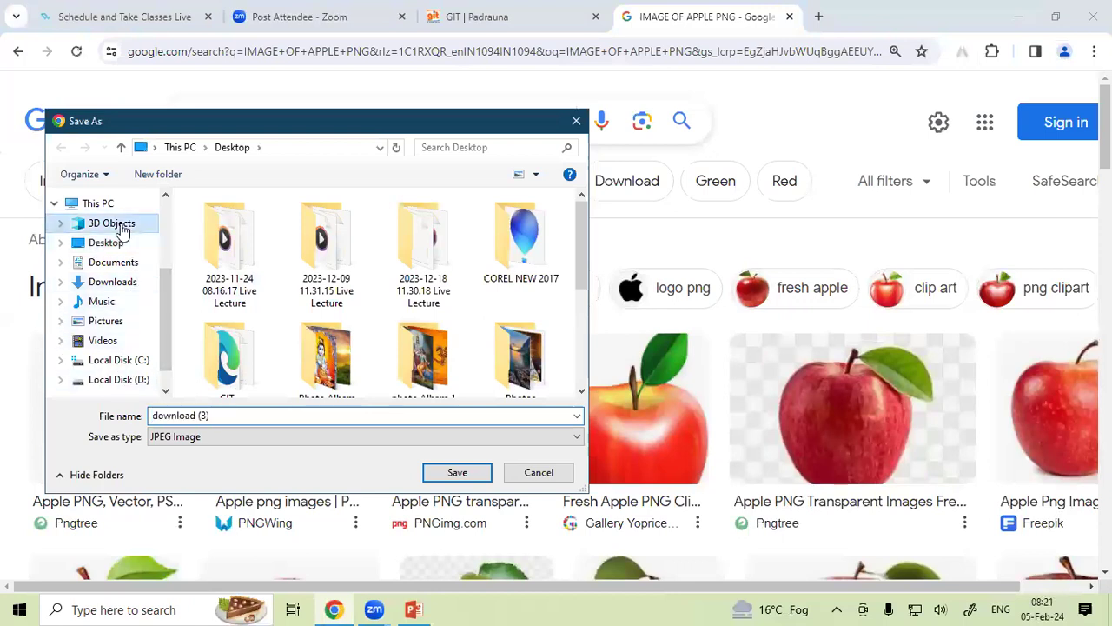
drag(216, 415, 153, 416)
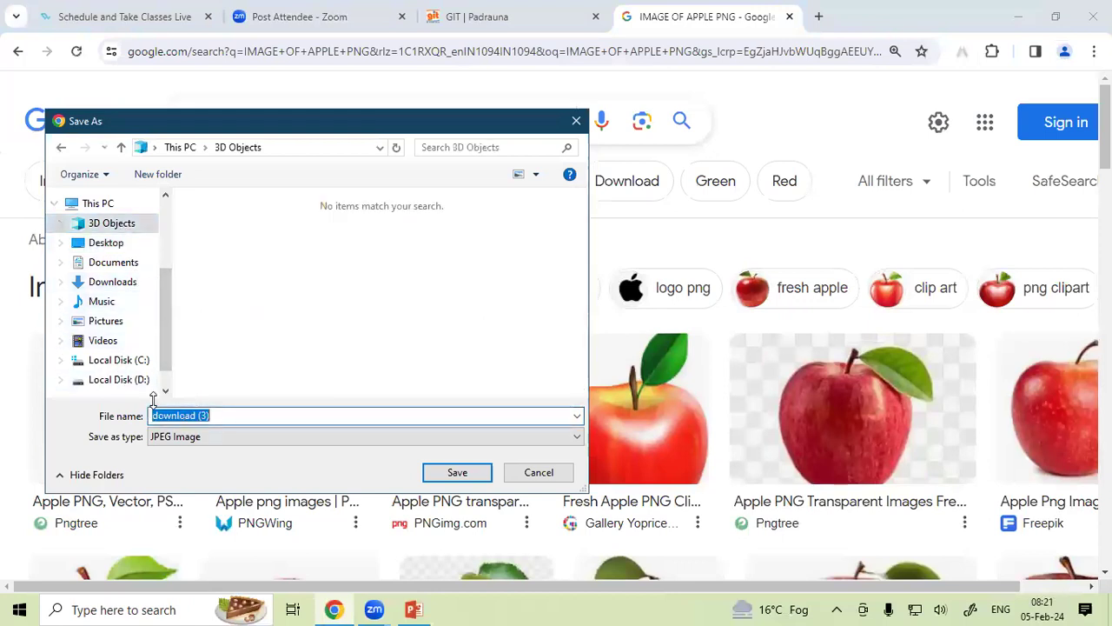
text(APPLE)
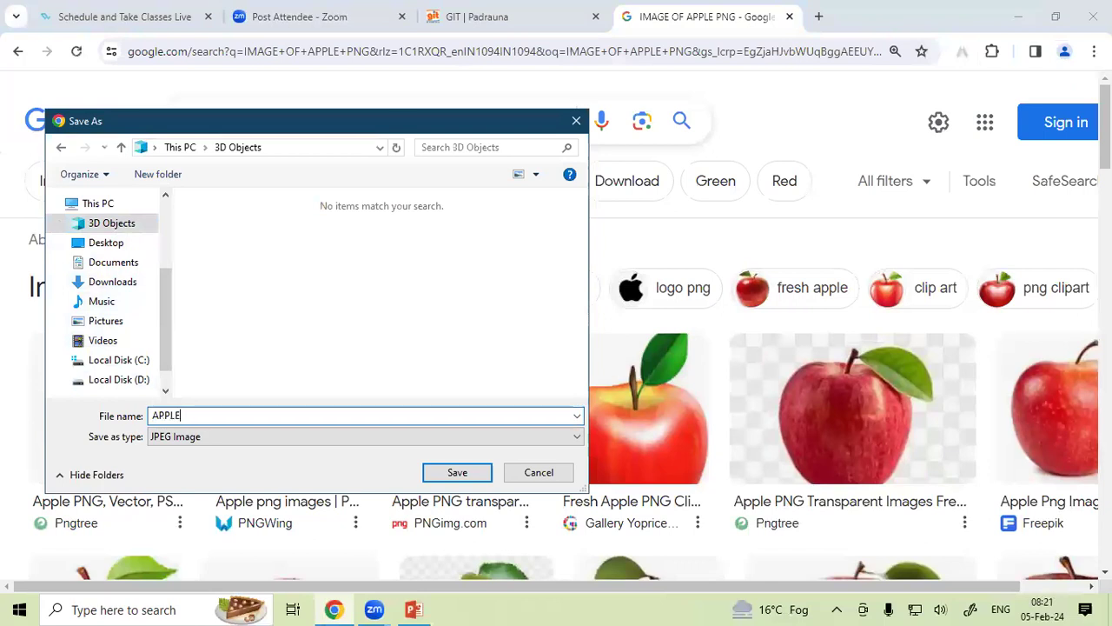
key(Return)
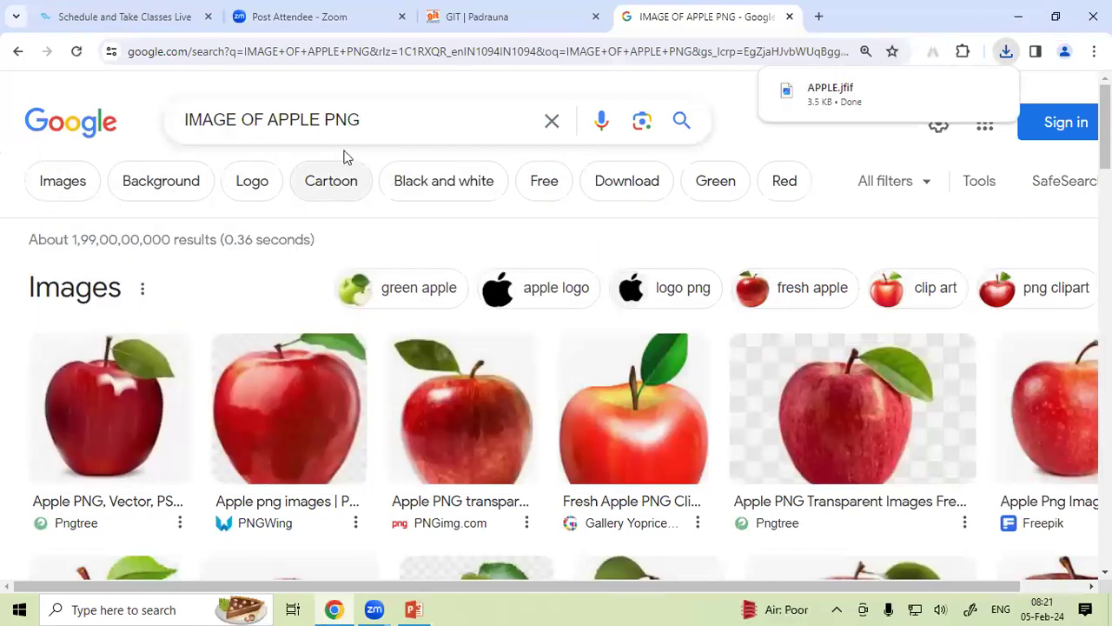
Step: Change the search to ball PNG images by replacing APPLE with BALL
drag(320, 119, 270, 119)
text(BA)
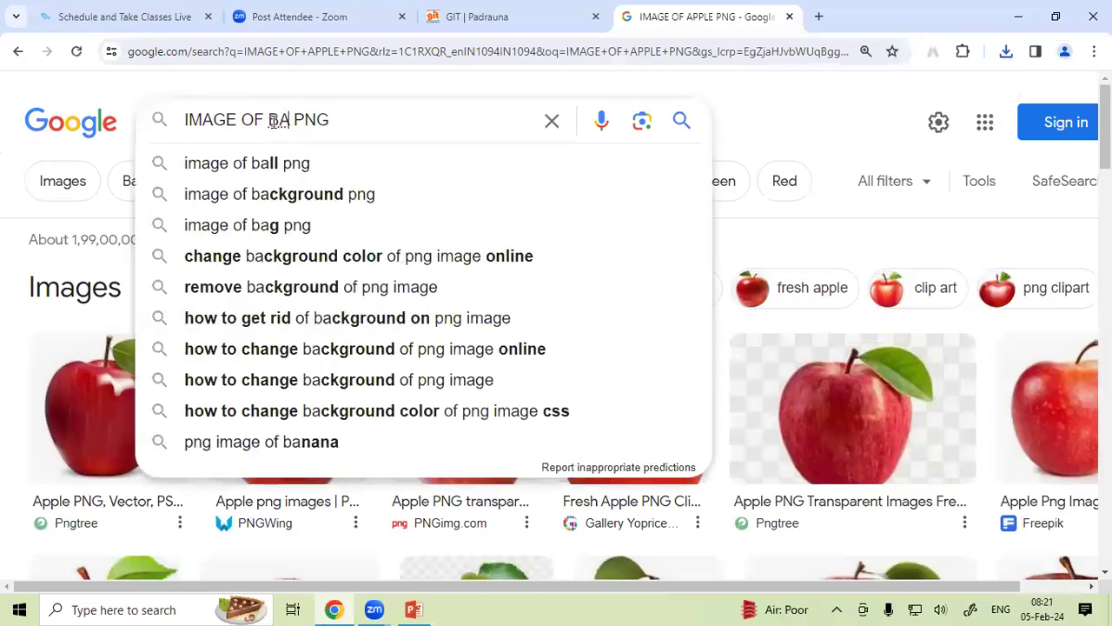
text(LL)
key(Return)
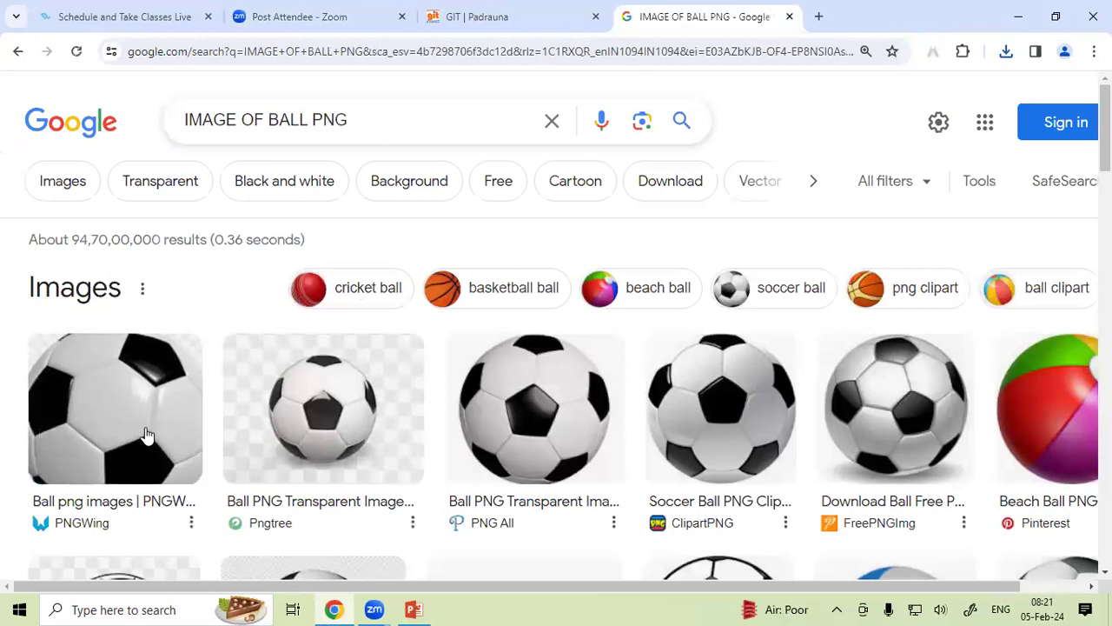
Step: Save the first ball image as BALL in 3D Objects and return to PowerPoint
right_click(133, 415)
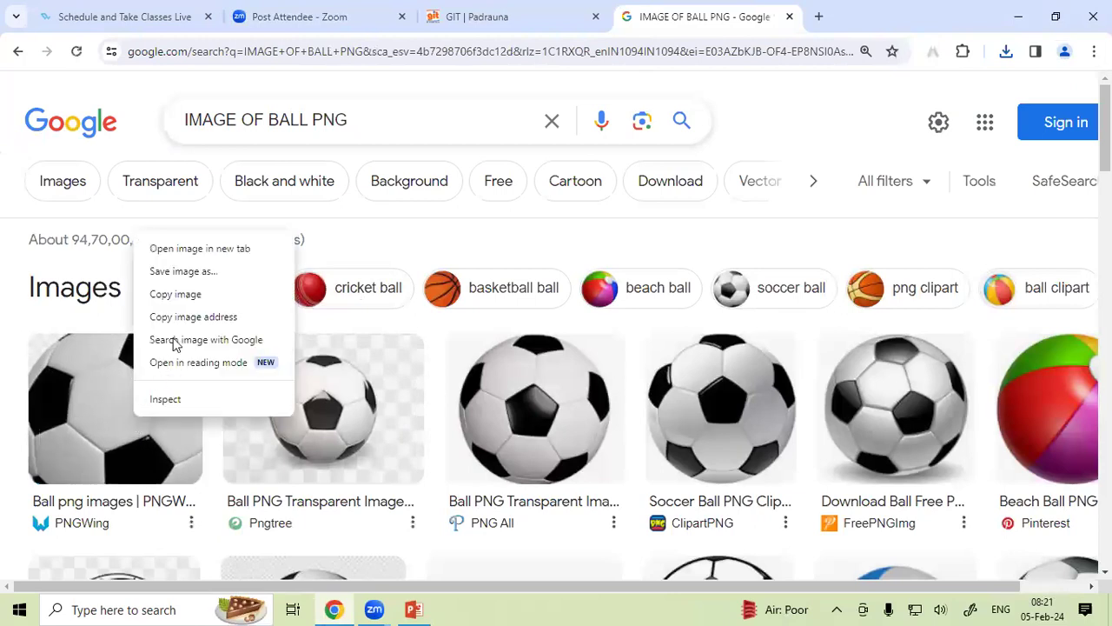
click(180, 272)
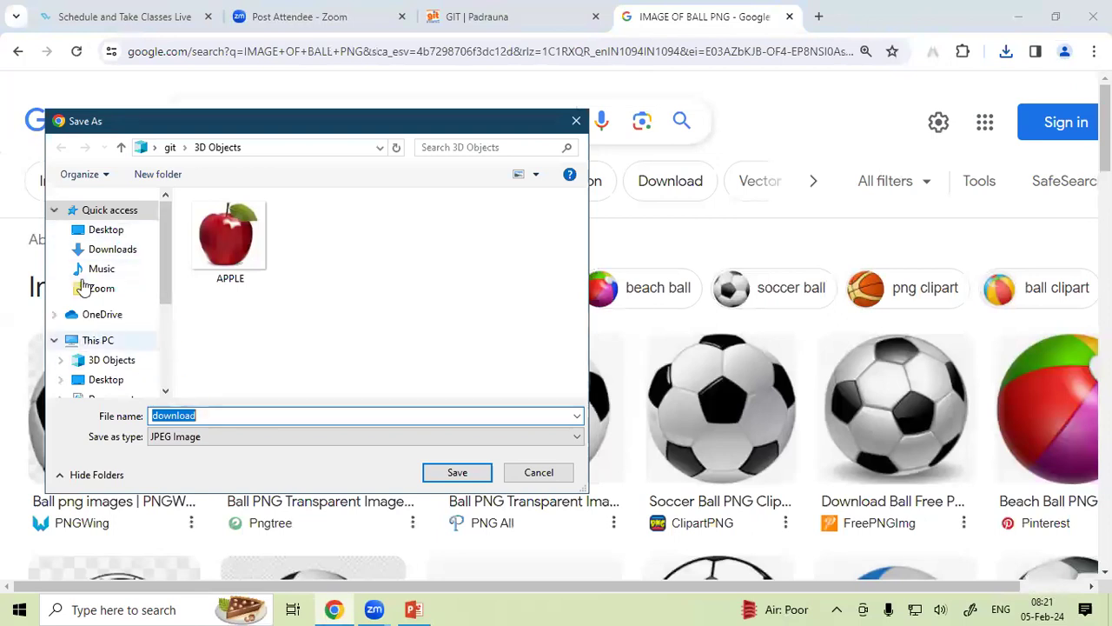
click(112, 360)
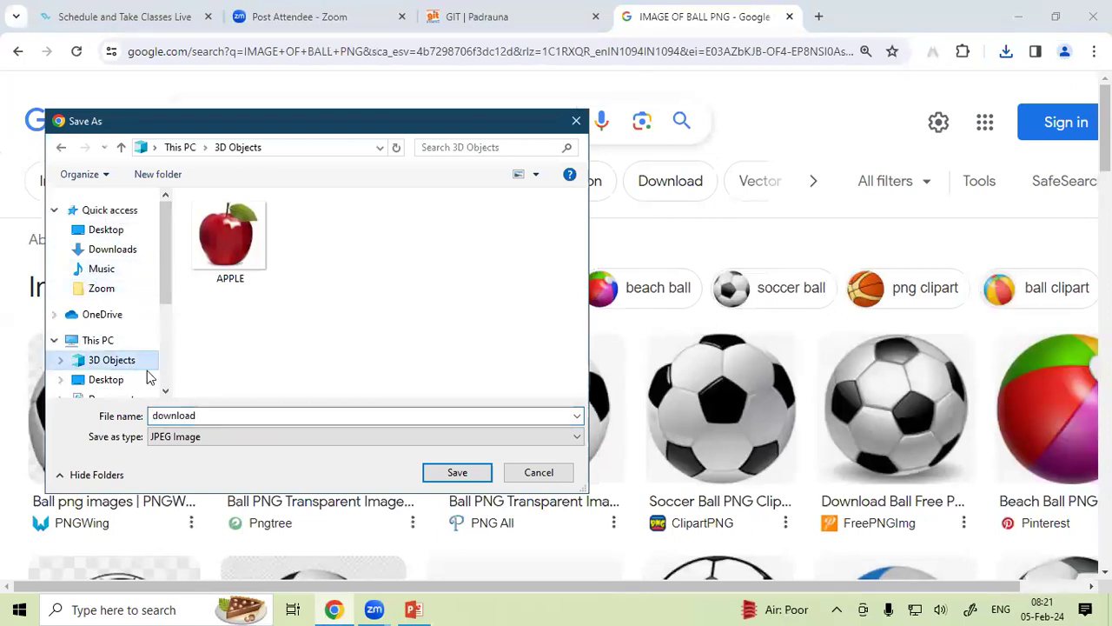
drag(218, 414, 156, 415)
text(BALL)
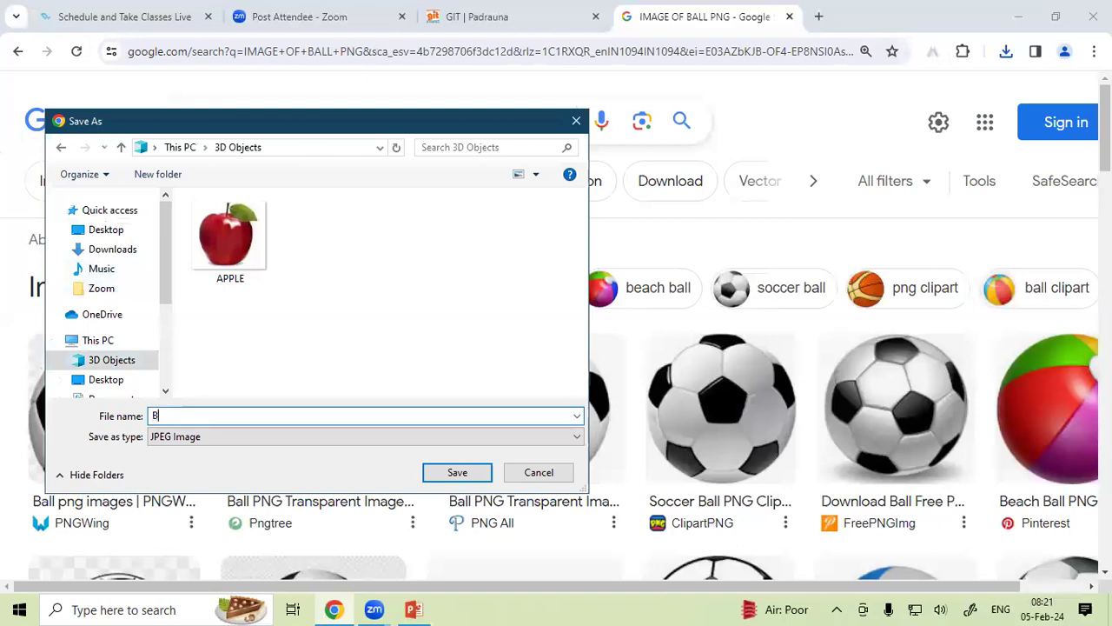
key(Return)
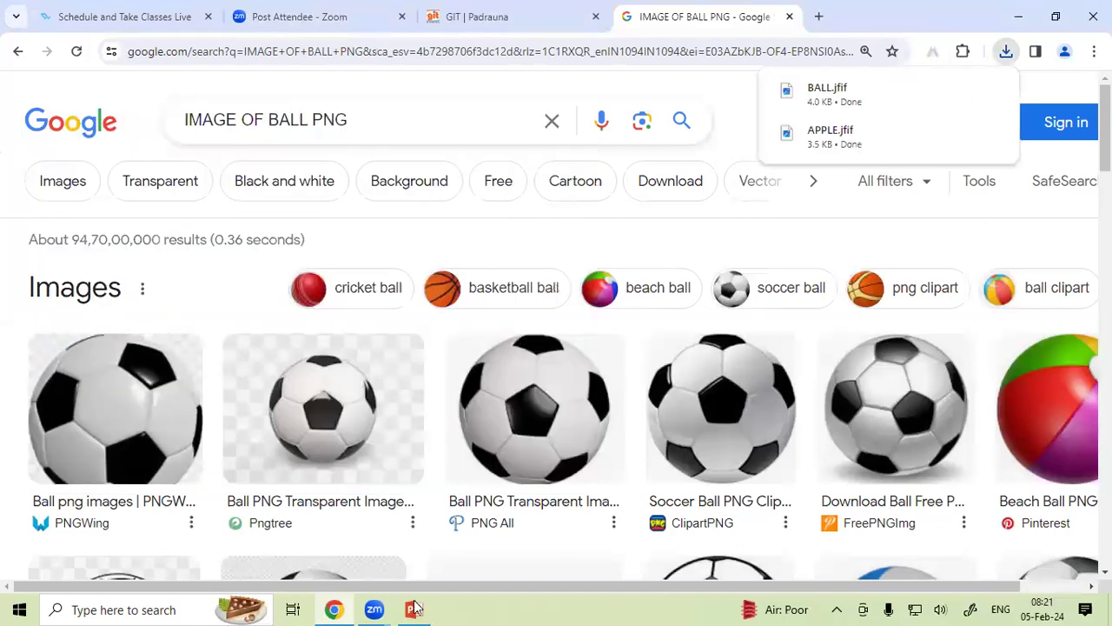
key(alt+Tab)
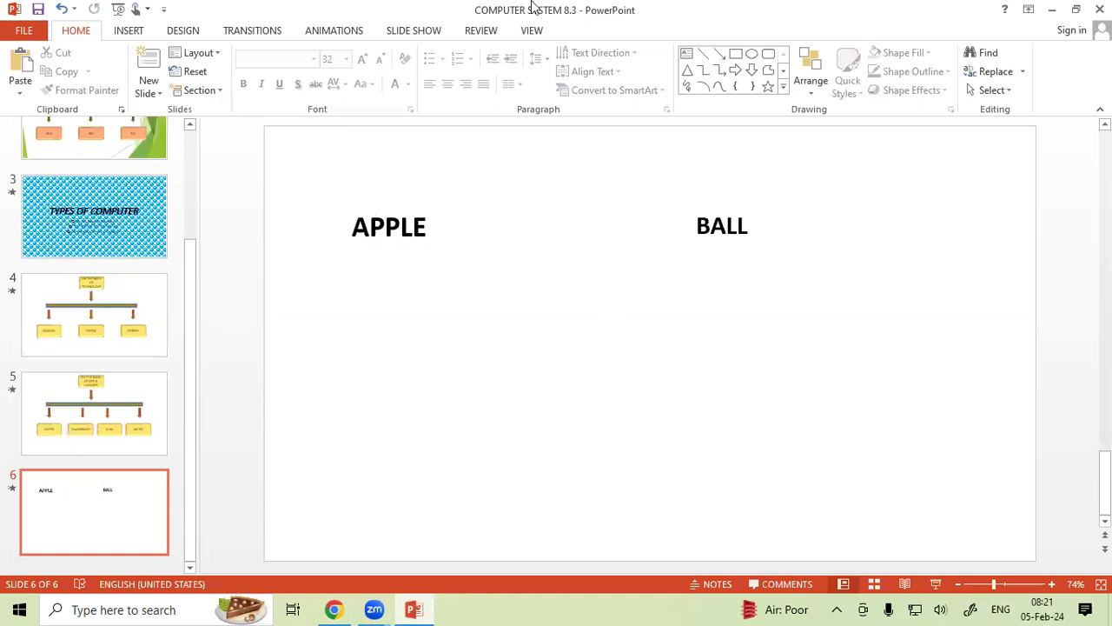
Step: Insert the APPLE picture from 3D Objects, enlarge it, and place it under the APPLE heading
click(130, 31)
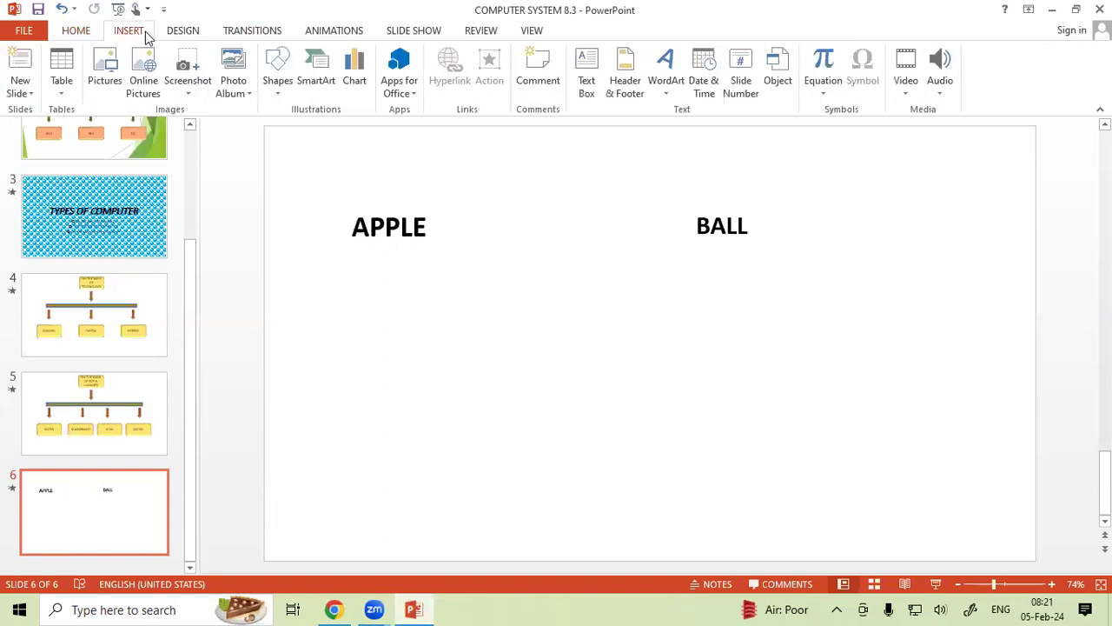
click(104, 68)
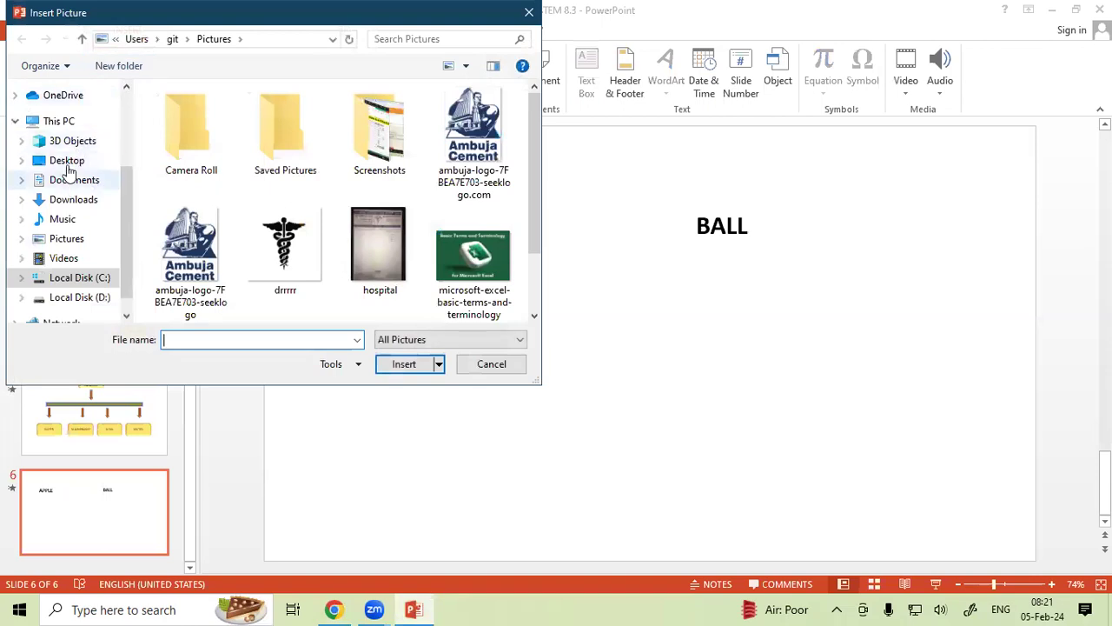
click(75, 140)
click(198, 129)
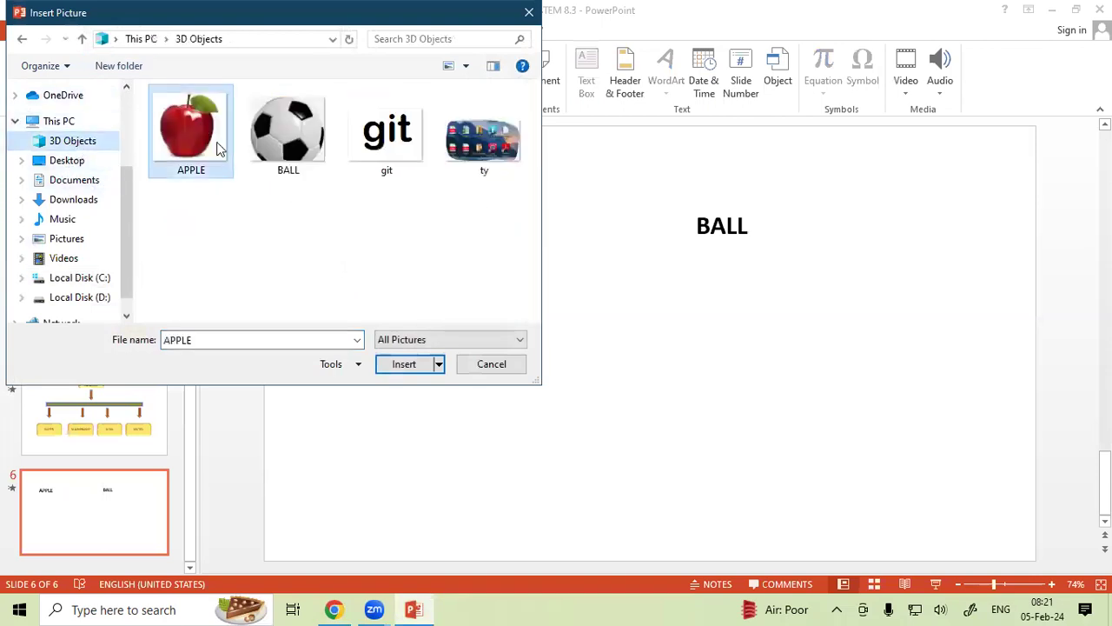
click(406, 364)
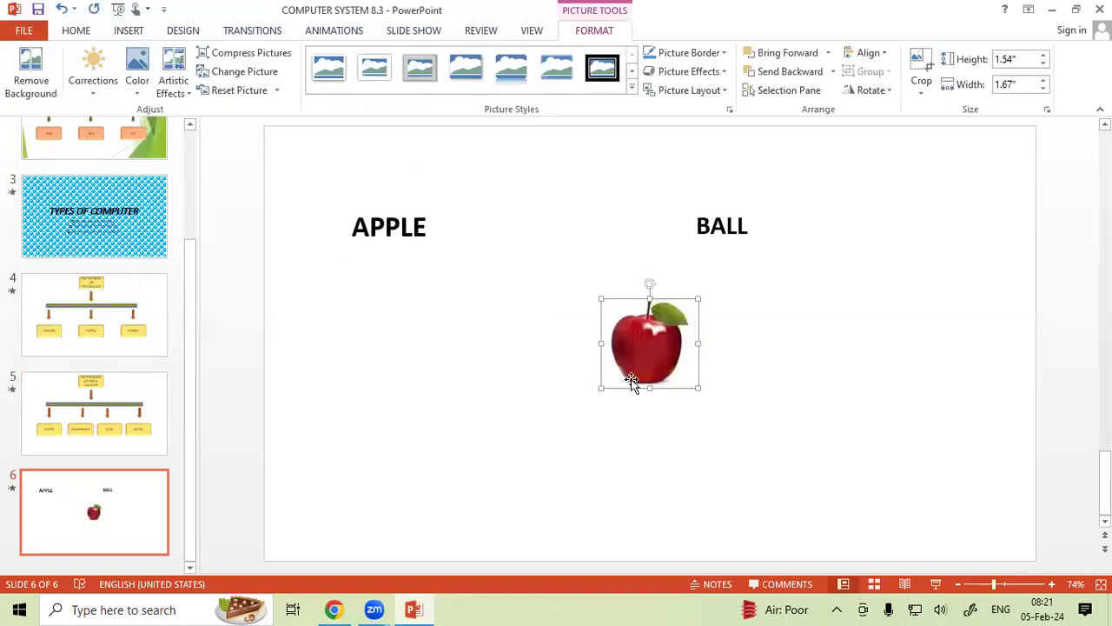
mouse_move(601, 388)
mouse_down()
mouse_move(534, 425)
mouse_move(495, 547)
mouse_up()
drag(641, 422, 480, 420)
Step: Shift the APPLE heading right so it sits above the apple
click(434, 228)
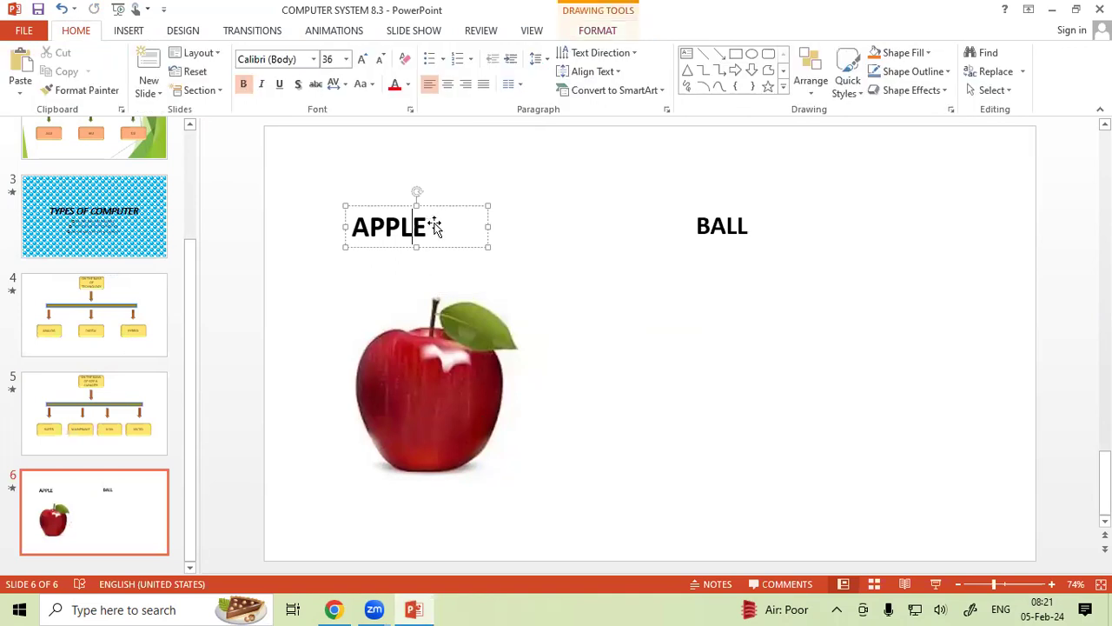
drag(469, 220, 520, 220)
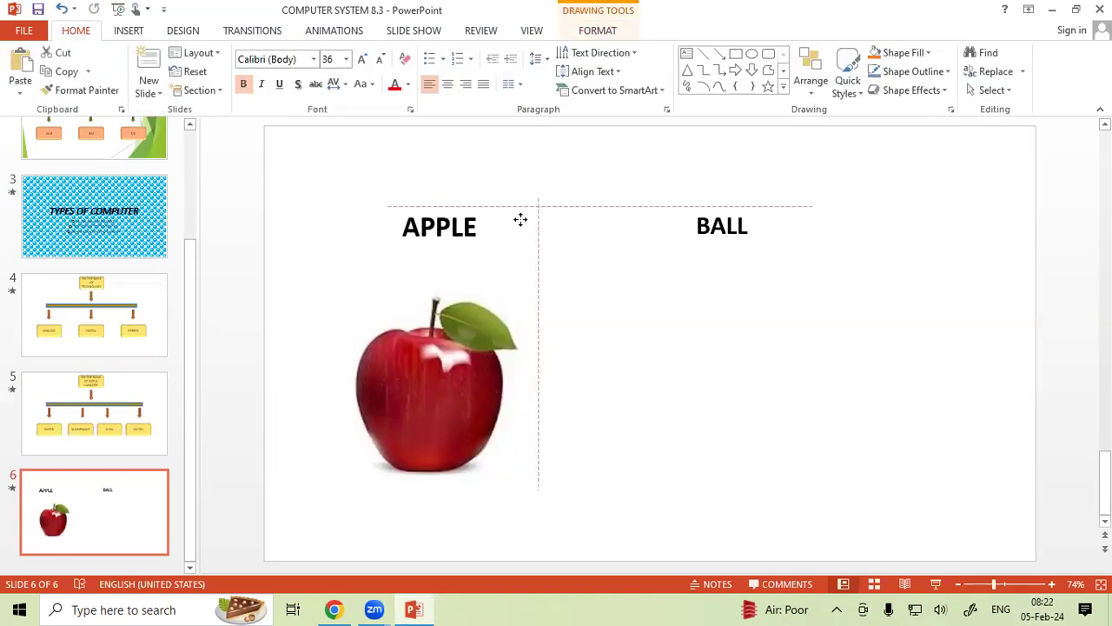
click(700, 316)
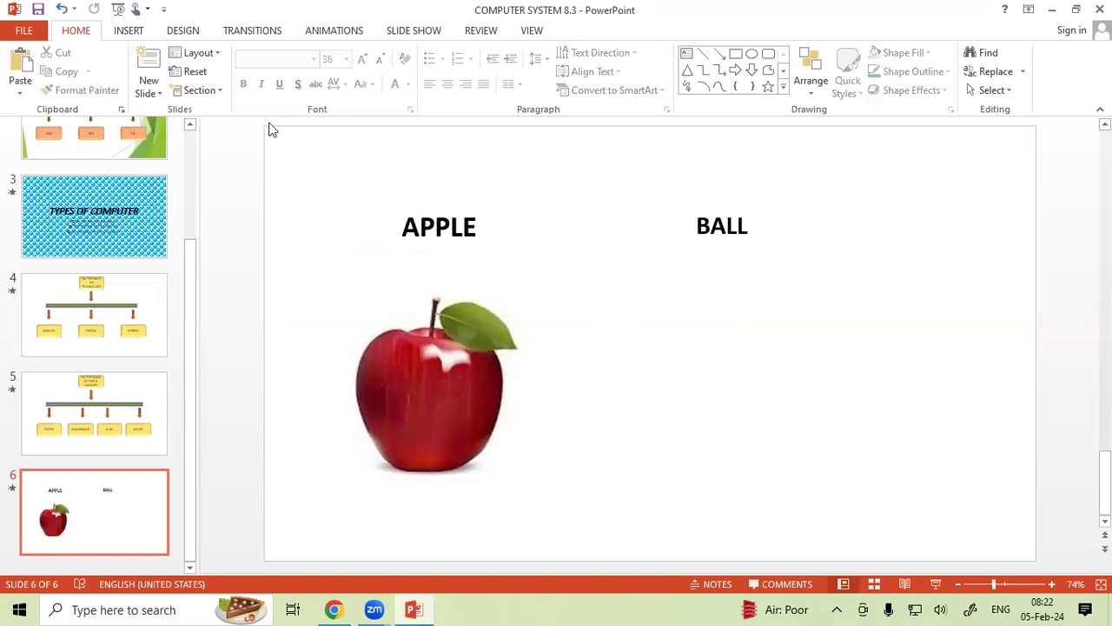
Step: Insert and resize the BALL picture, then delete it from the slide
click(139, 33)
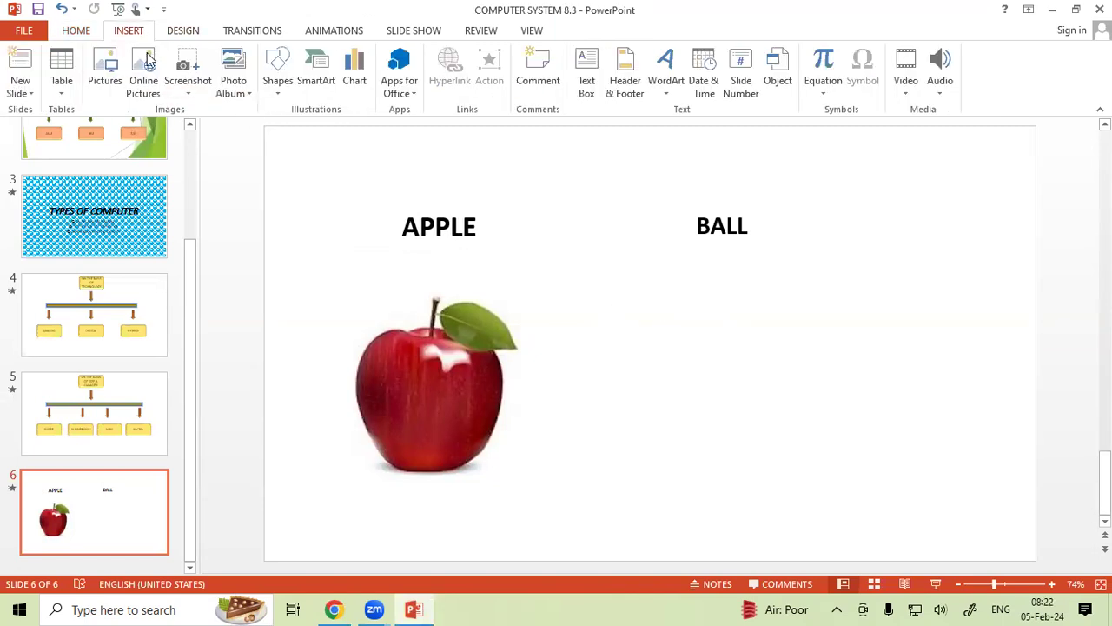
click(105, 68)
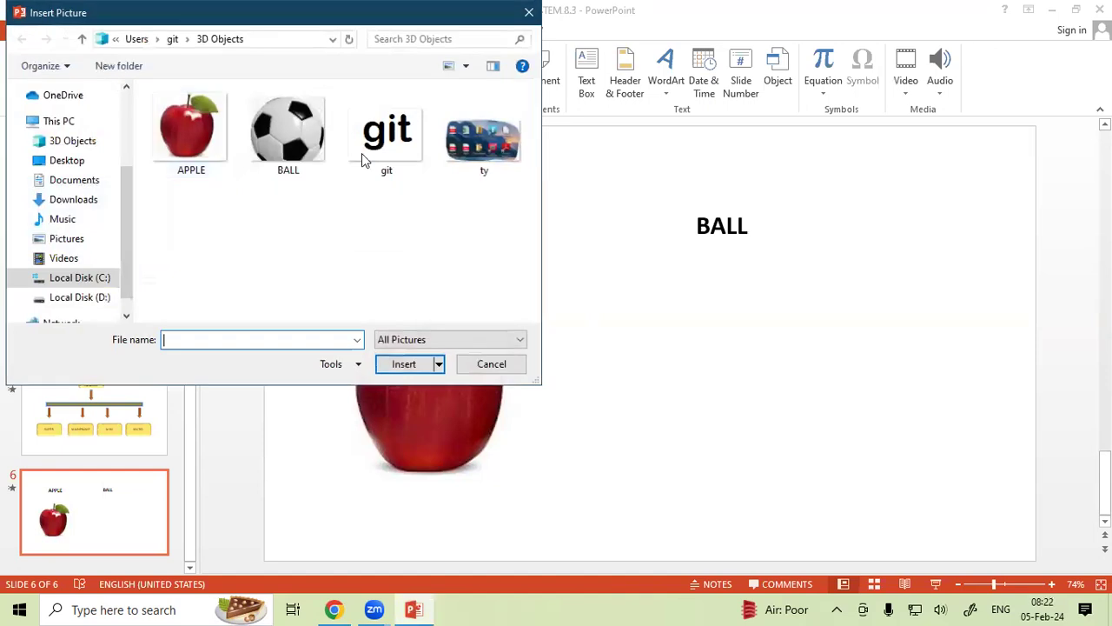
click(289, 130)
click(405, 364)
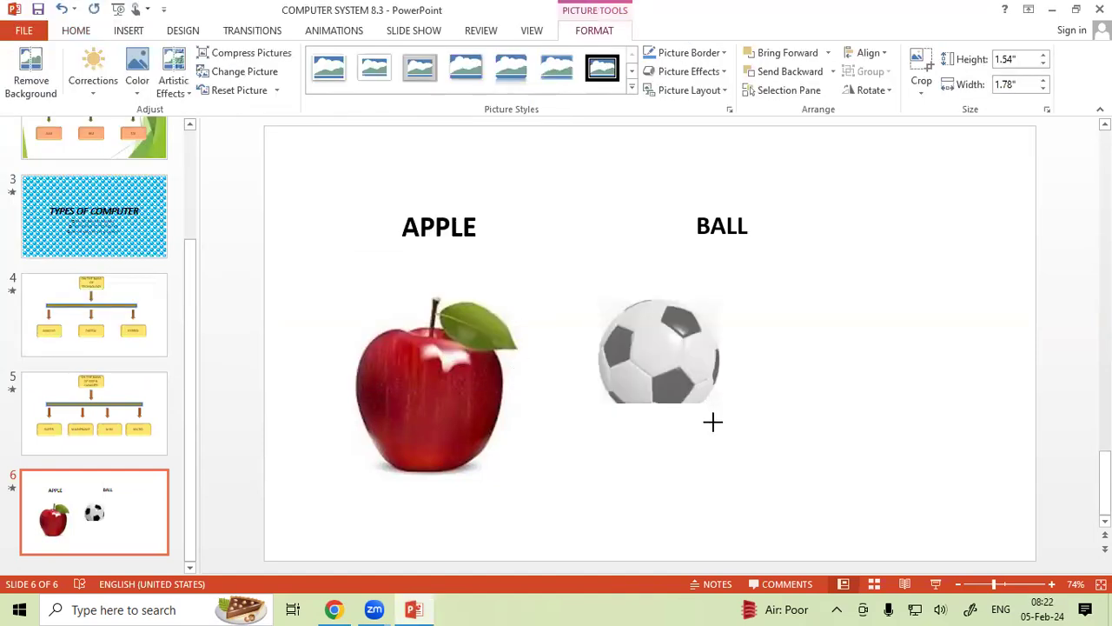
drag(702, 388, 718, 450)
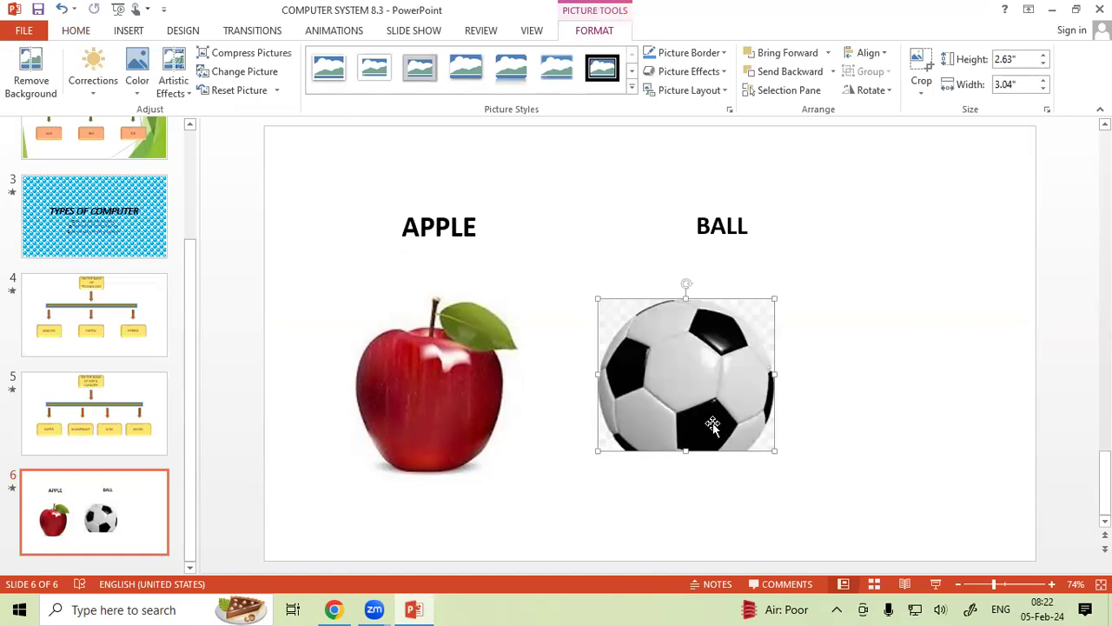
key(Delete)
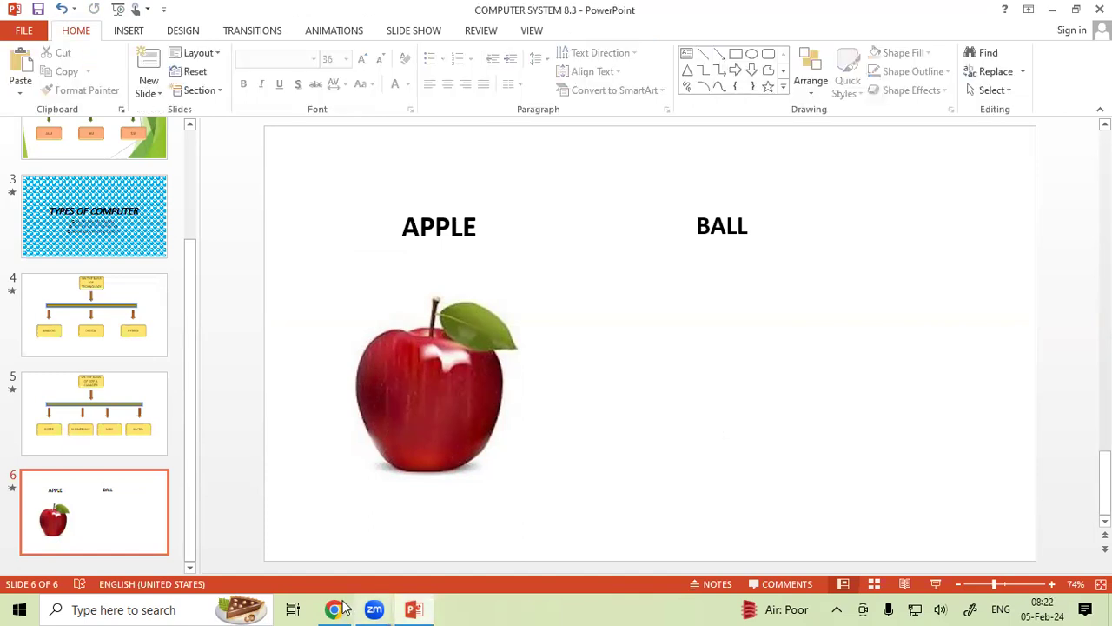
Step: Open a preview of the FreePNGImg soccer ball in the Google image results
click(343, 607)
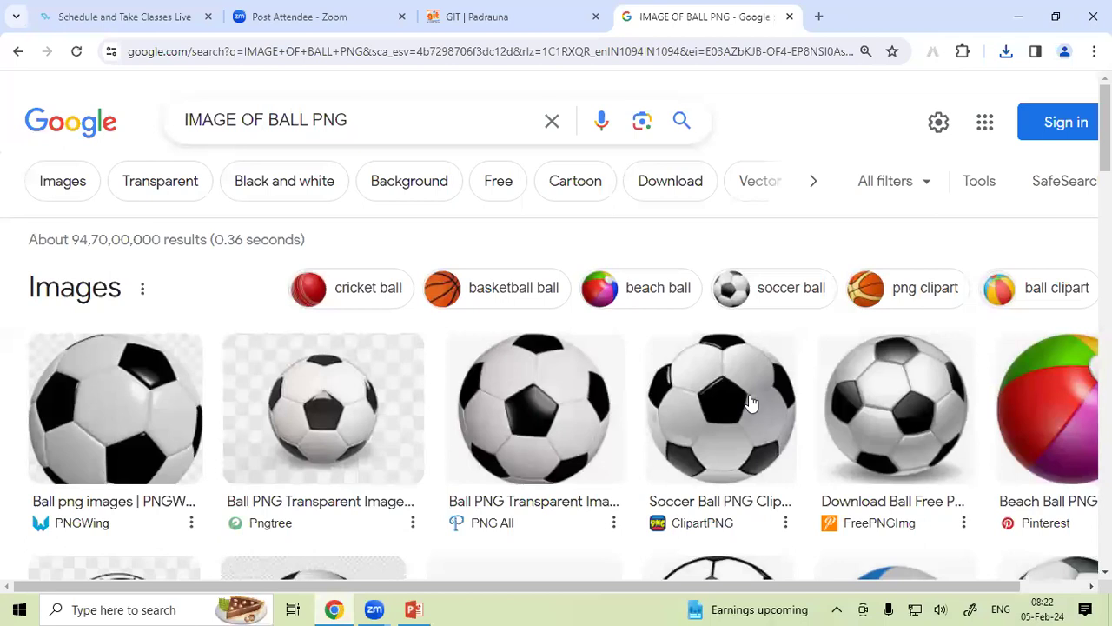
click(856, 403)
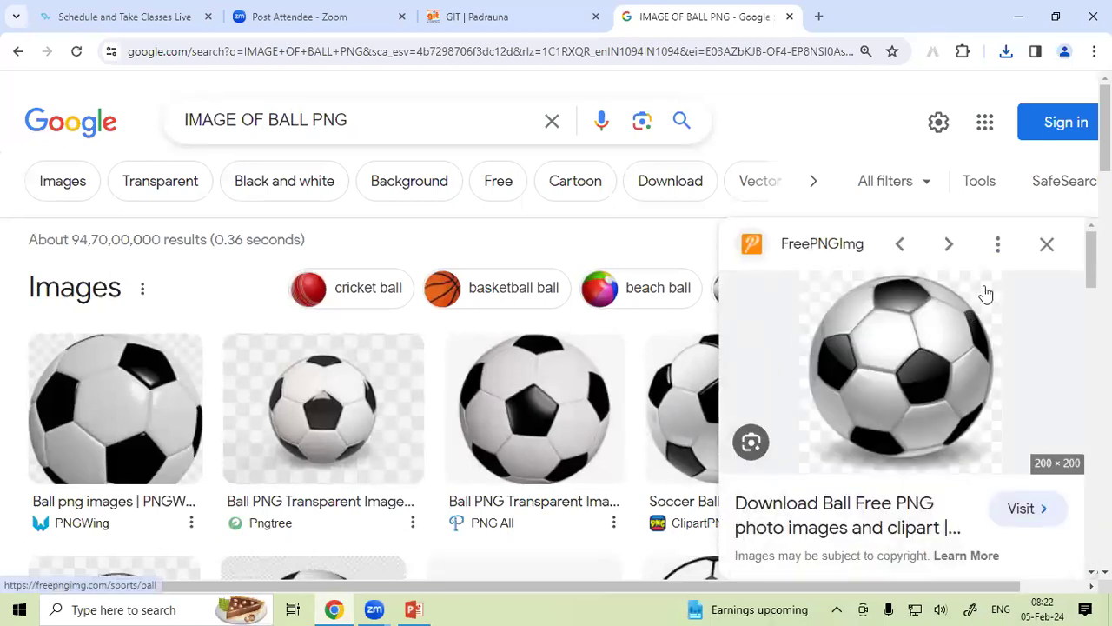
right_click(862, 343)
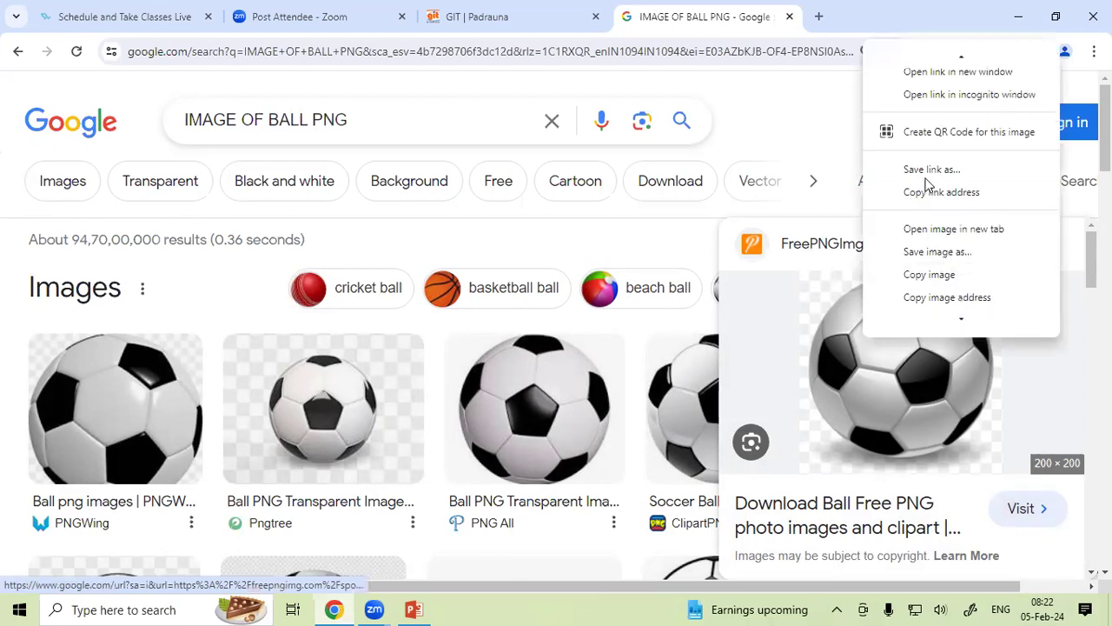
Step: Save the previewed ball as BAL.png in 3D Objects, then return to PowerPoint
click(950, 252)
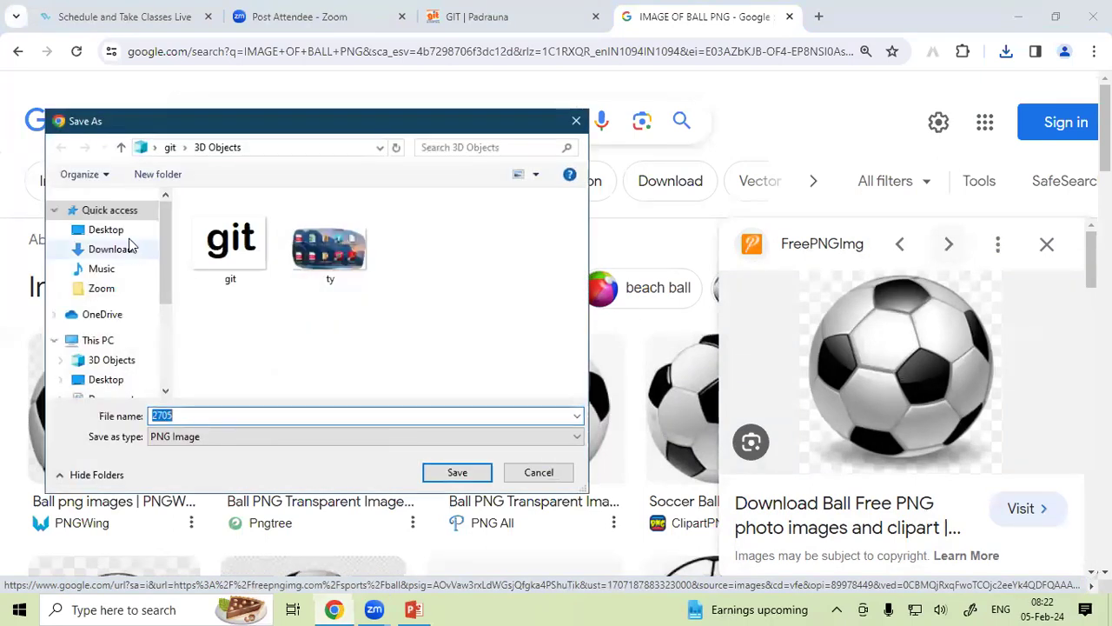
click(117, 360)
click(199, 414)
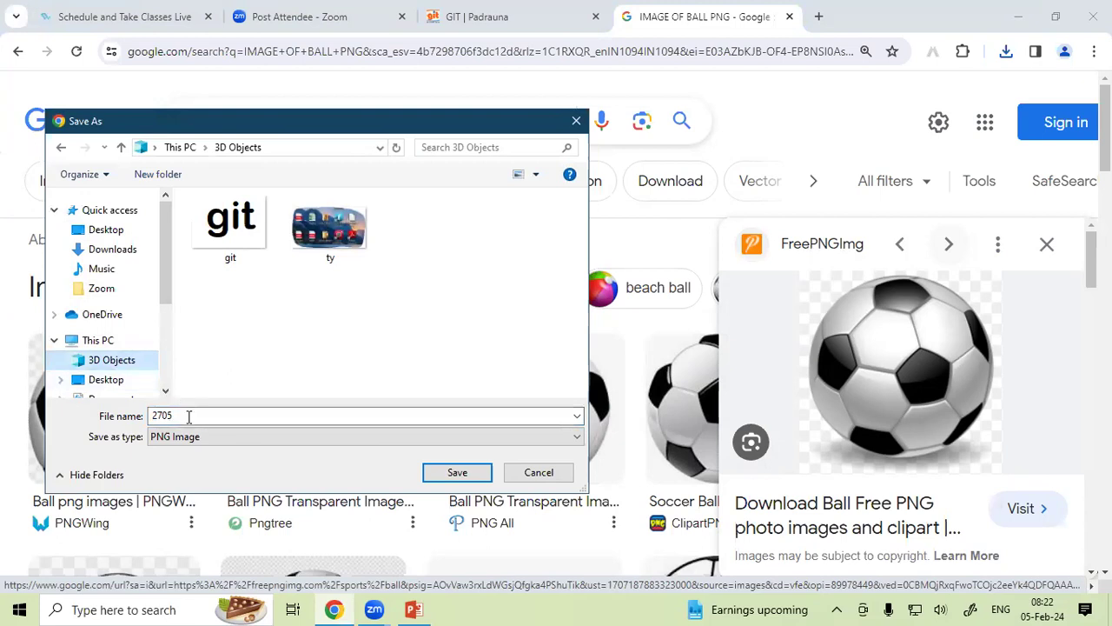
double_click(179, 416)
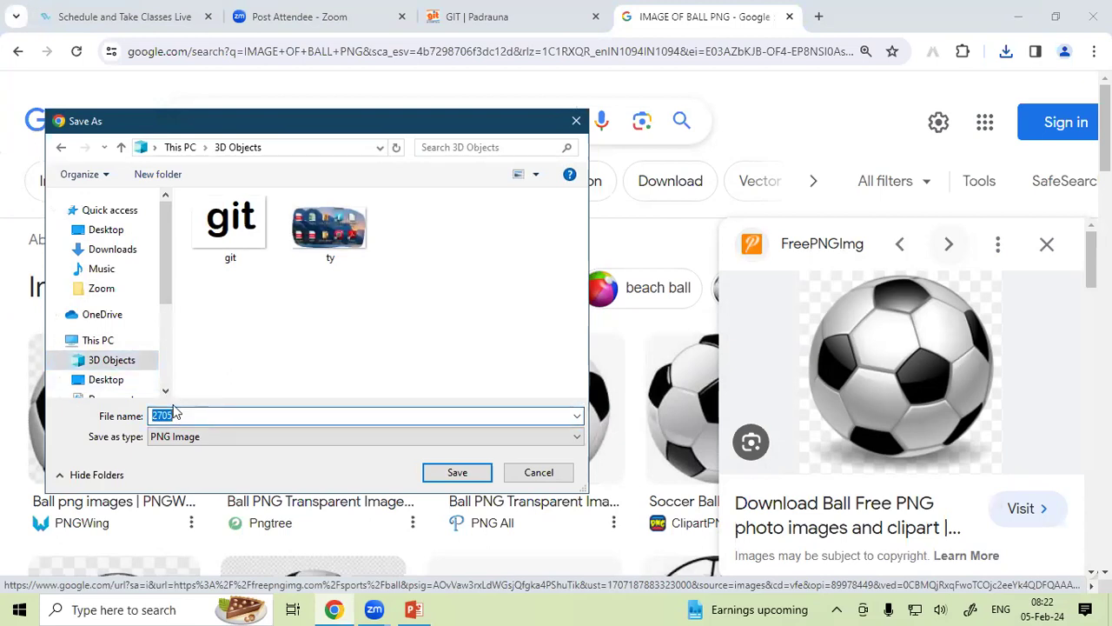
text(BAL)
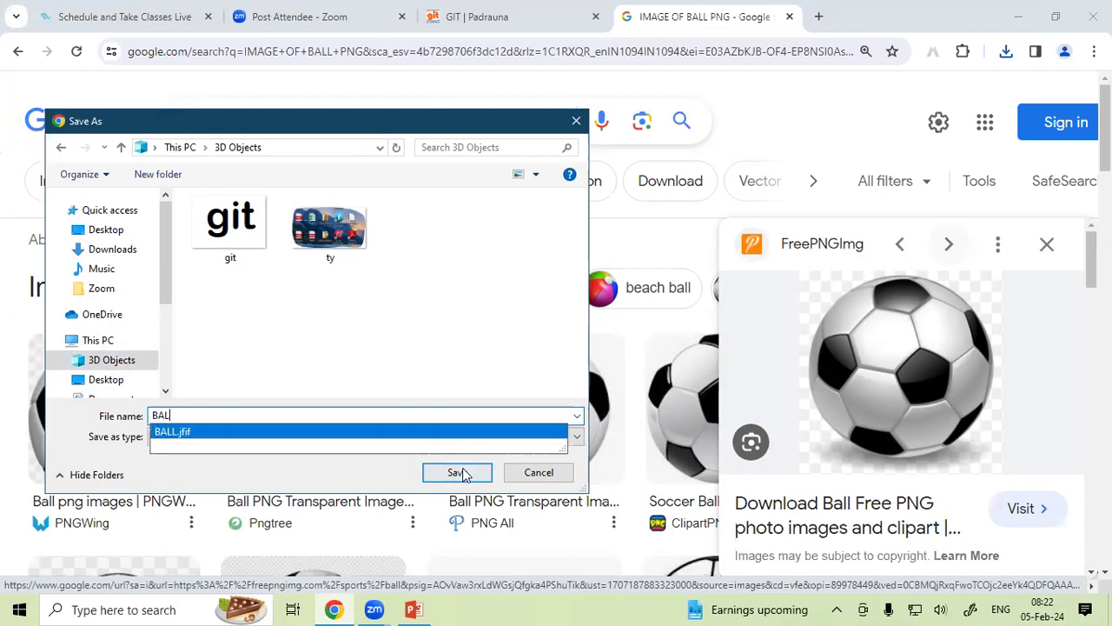
click(440, 474)
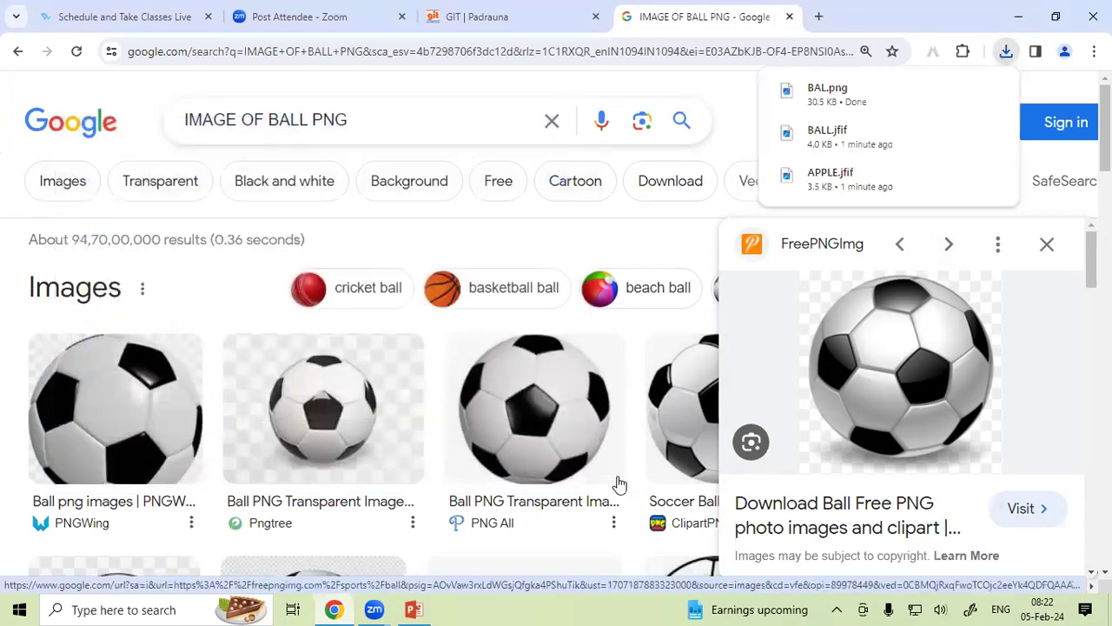
click(414, 608)
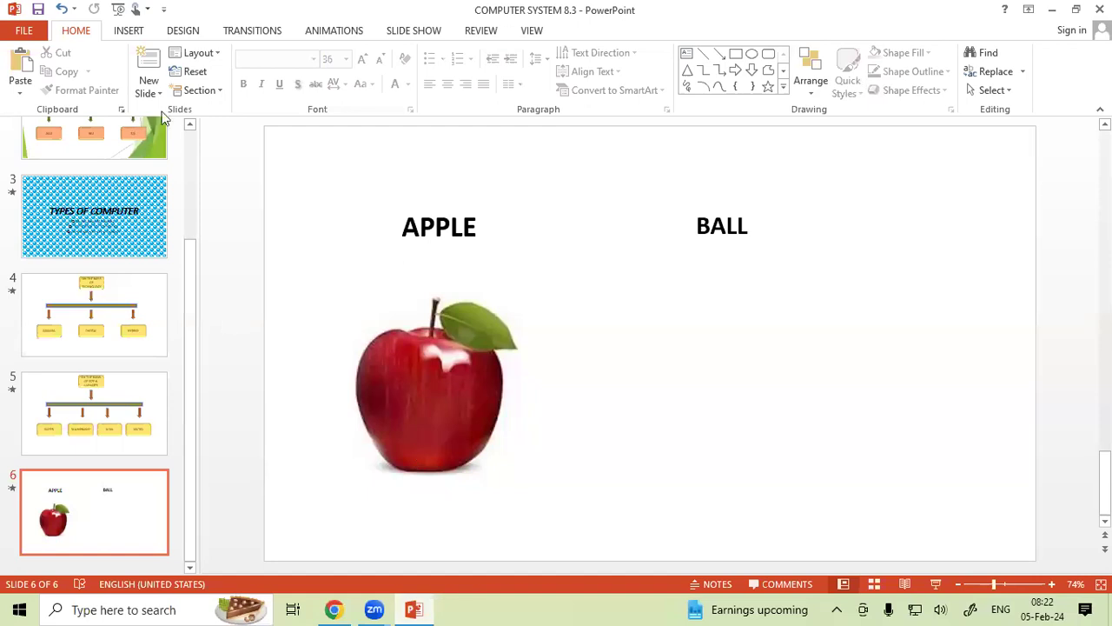
Step: Insert the BAL soccer ball picture, enlarge it, and place it below the BALL heading
click(132, 33)
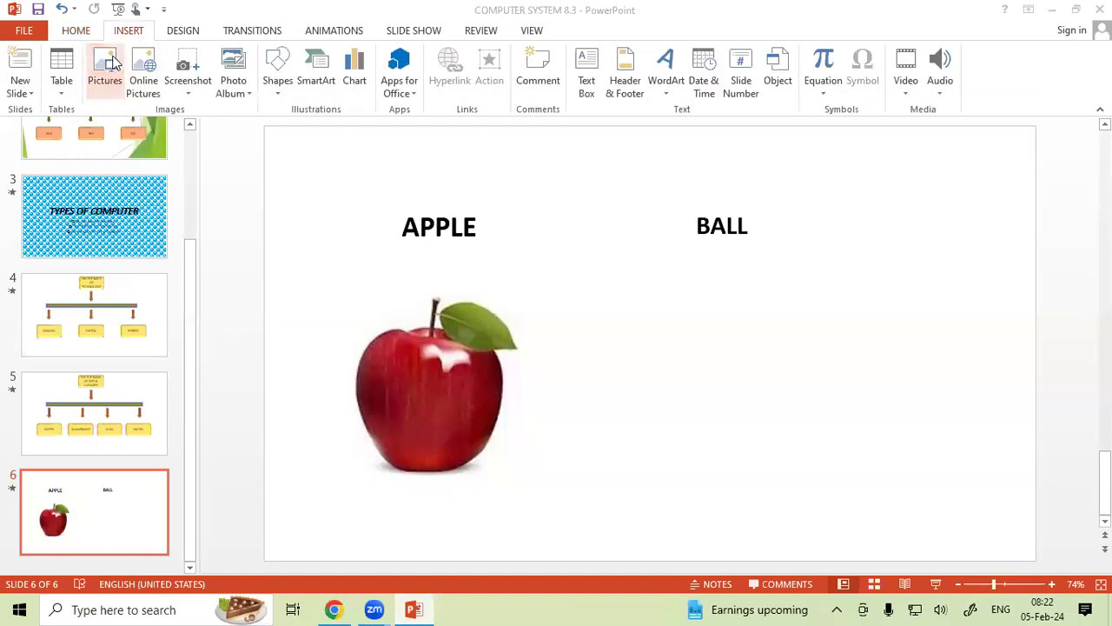
click(105, 65)
click(287, 130)
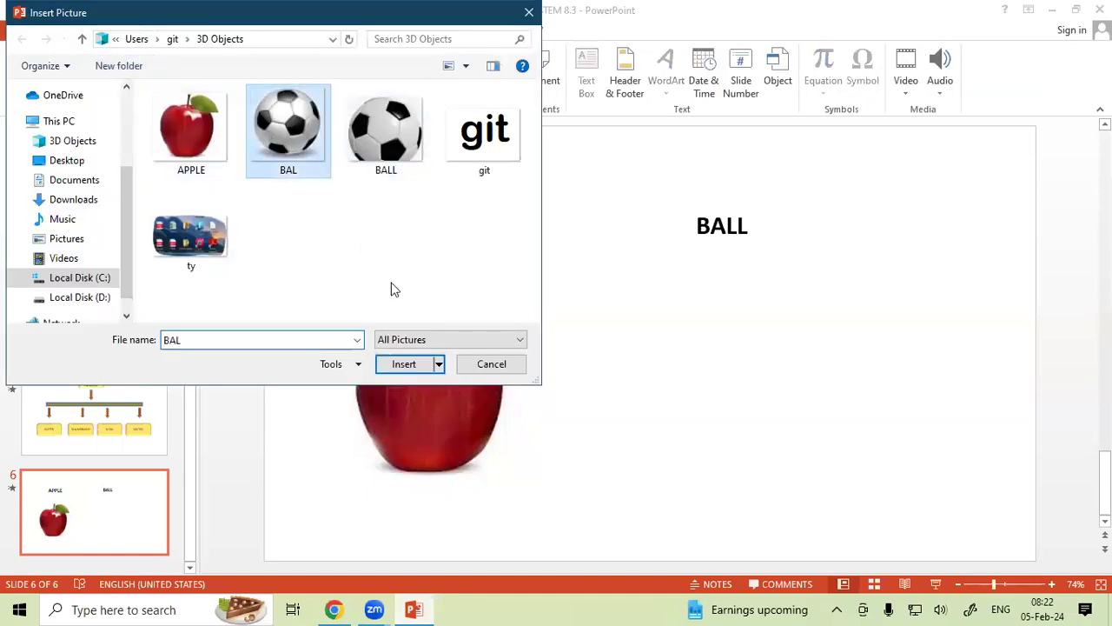
click(416, 366)
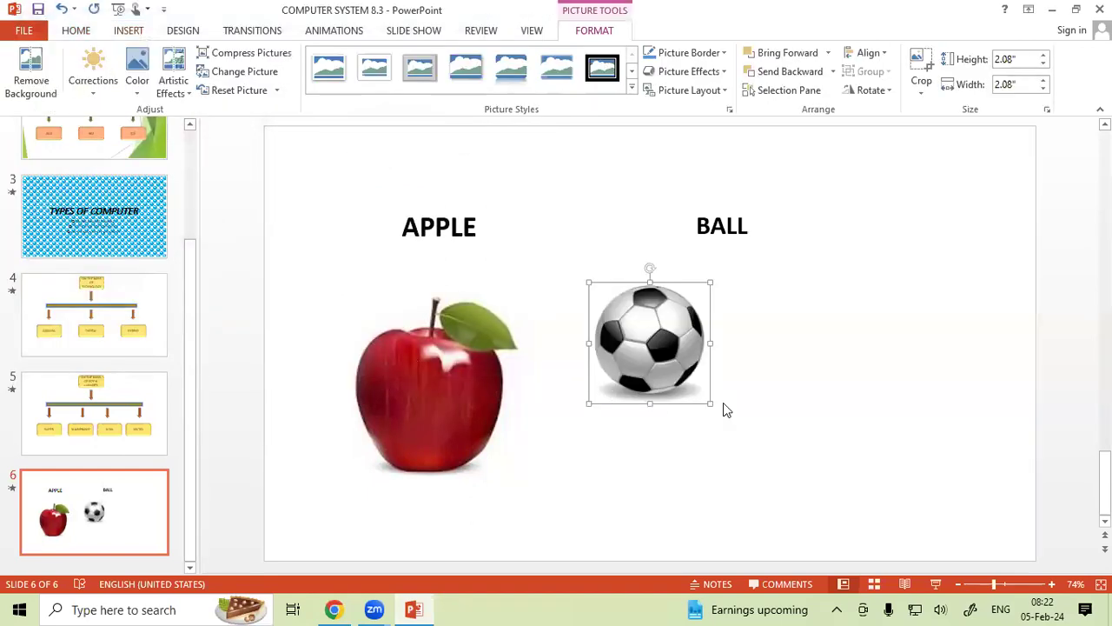
drag(710, 404, 772, 443)
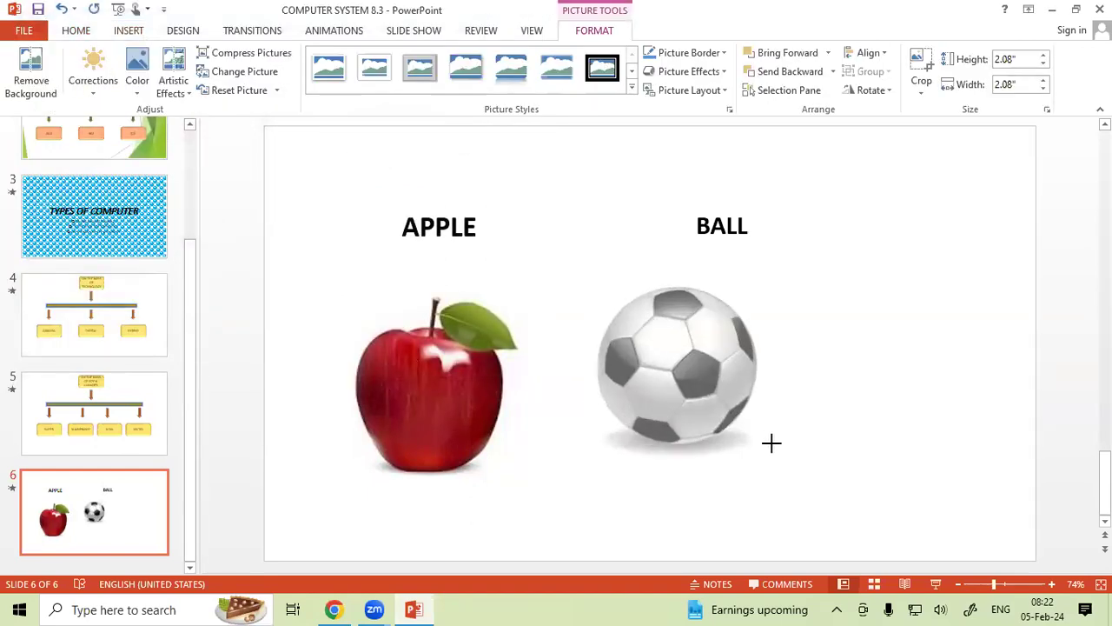
drag(723, 398, 775, 407)
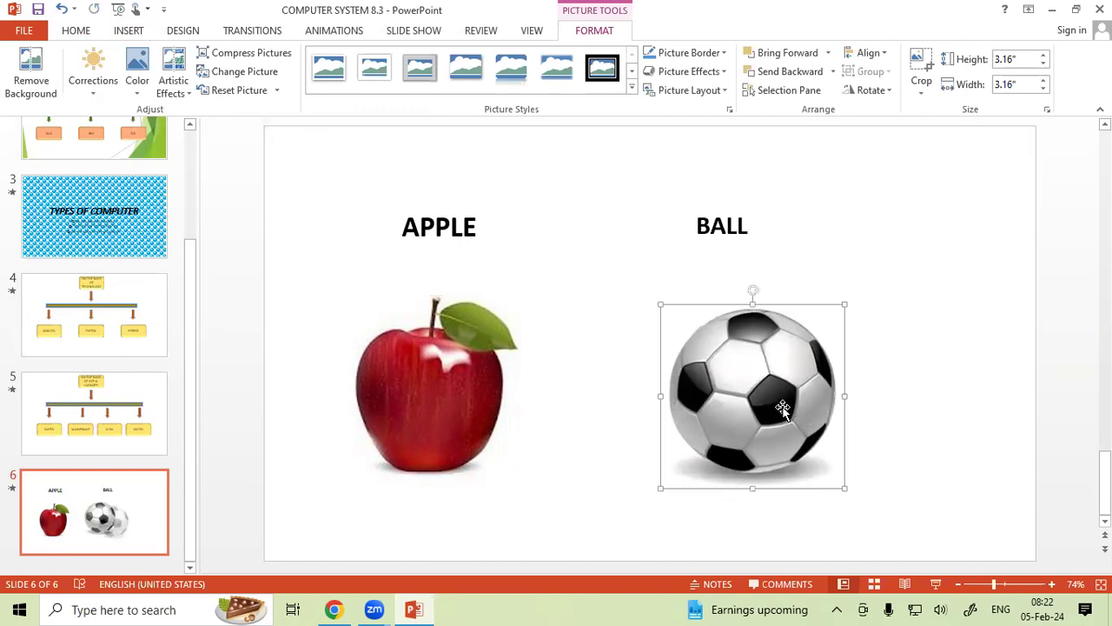
Step: Move the BALL heading right so it is level with APPLE
click(909, 287)
click(746, 226)
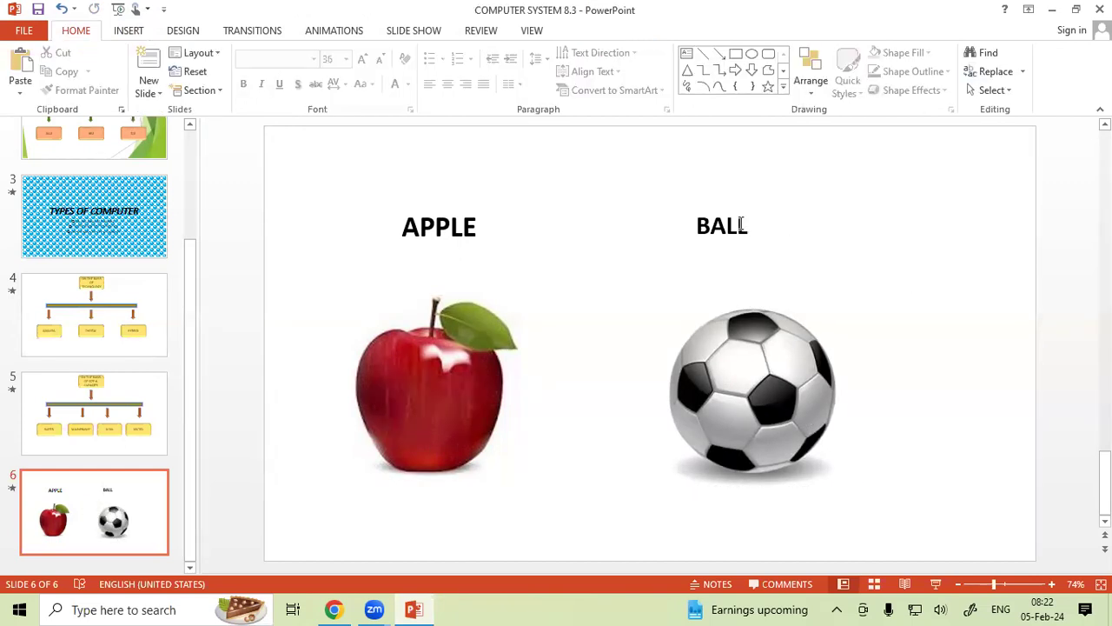
drag(765, 211, 796, 207)
click(945, 297)
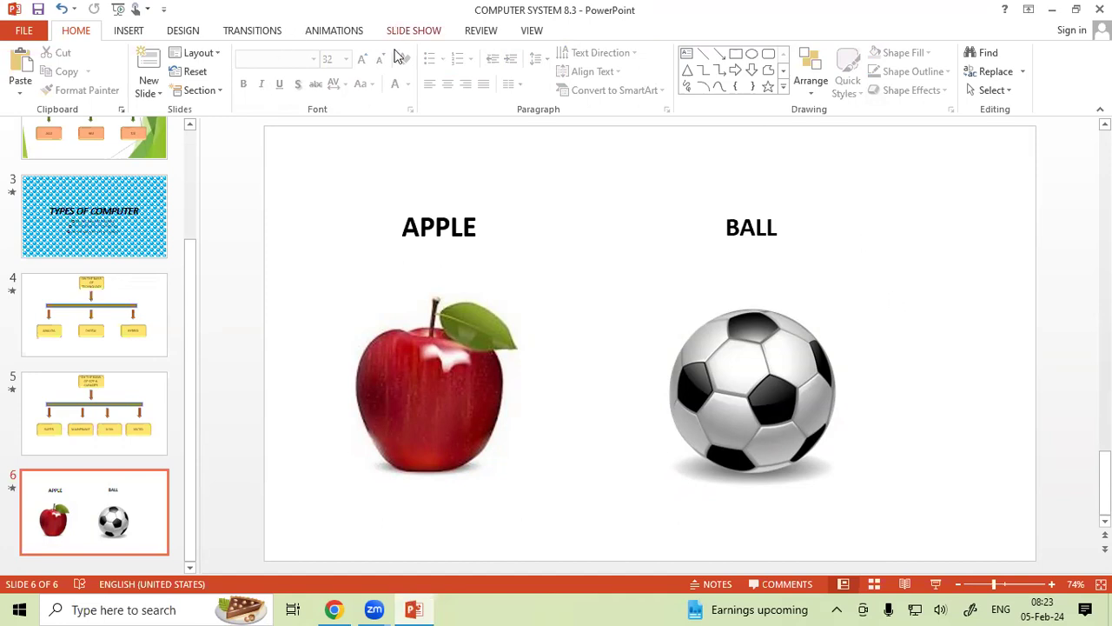
Step: Give the apple picture a Fly In entrance from the top
click(418, 405)
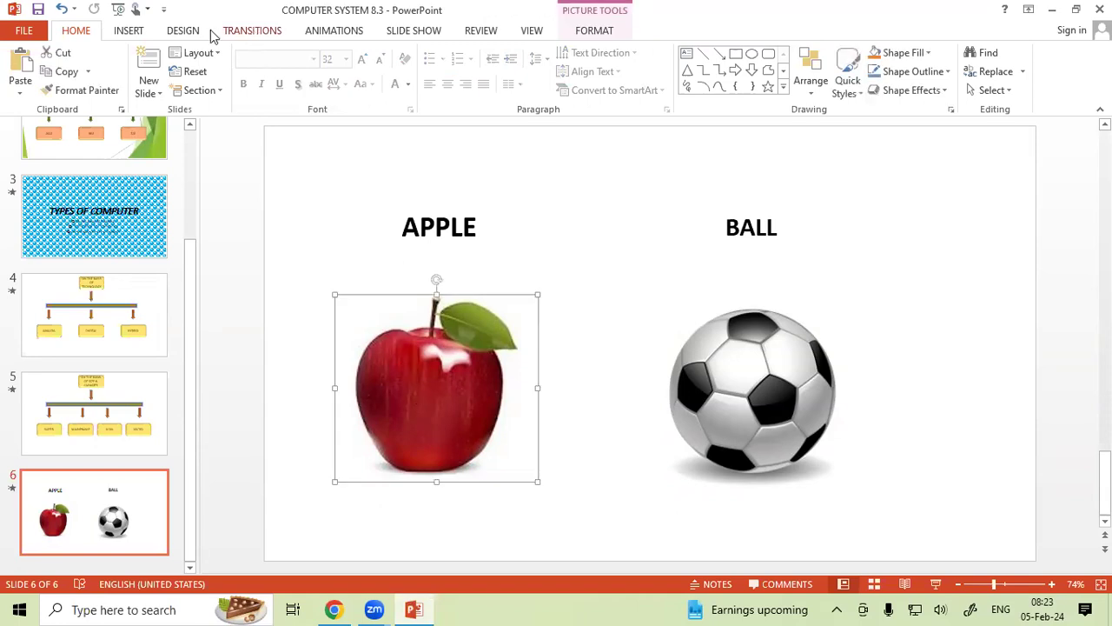
click(314, 32)
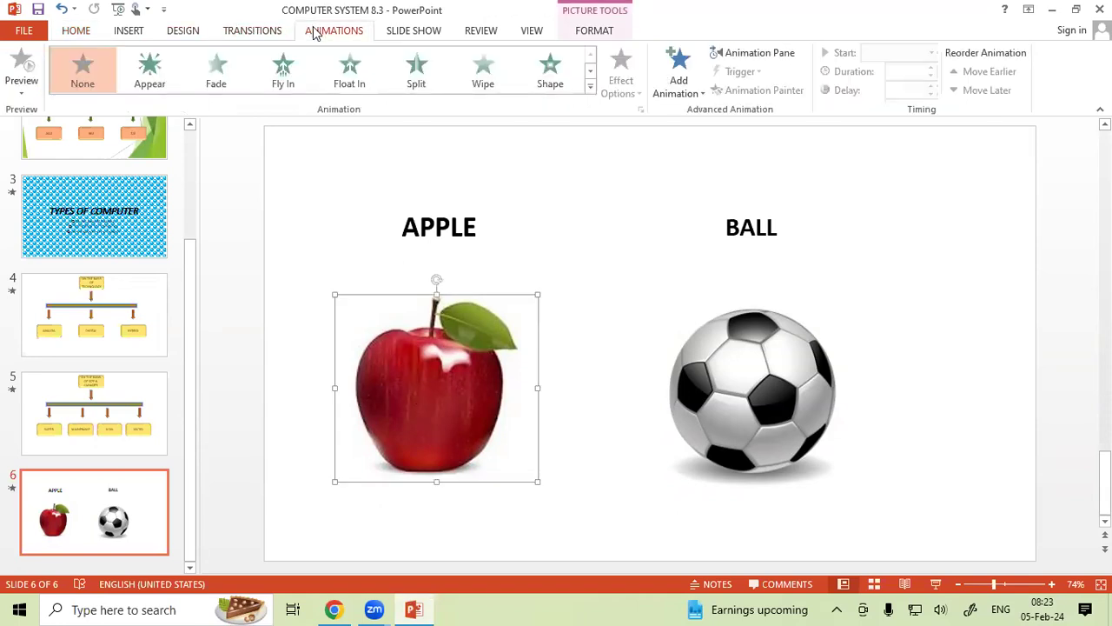
click(283, 69)
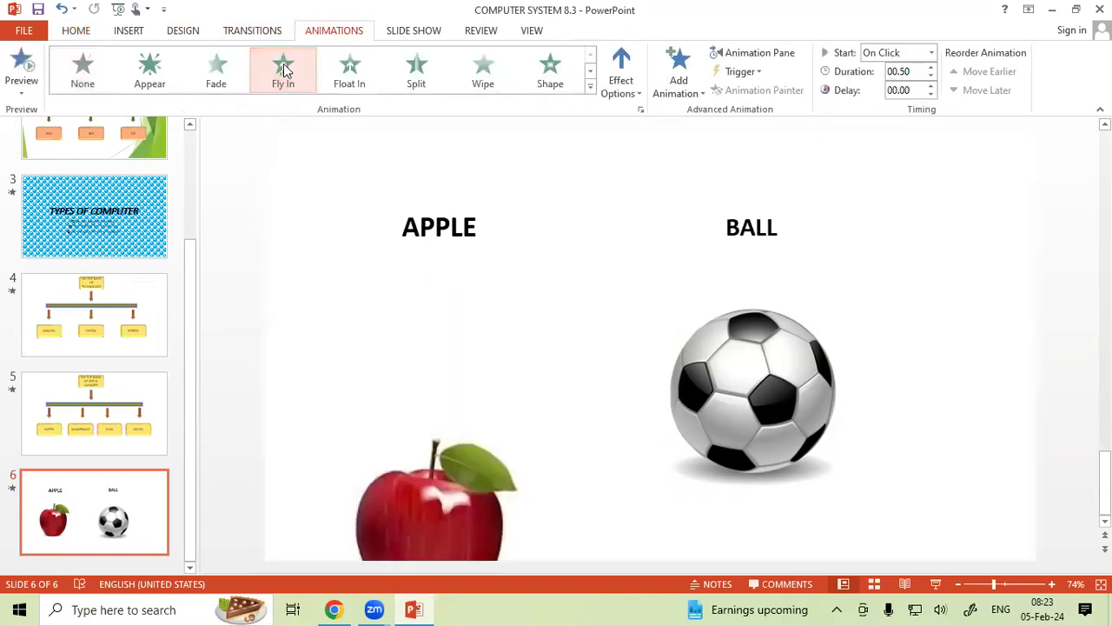
click(622, 90)
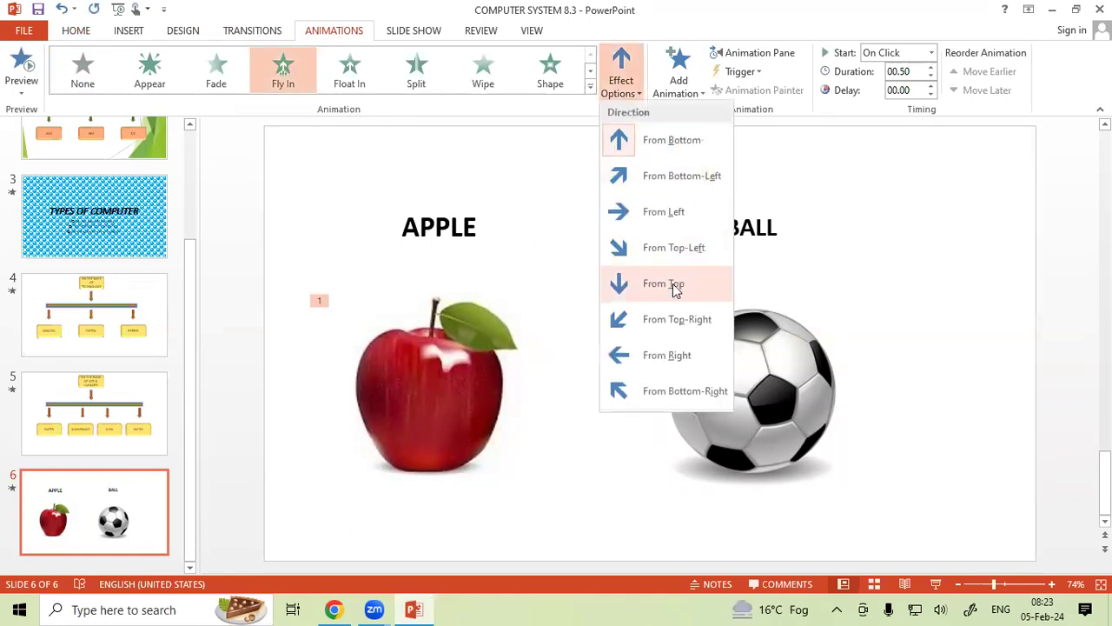
click(673, 283)
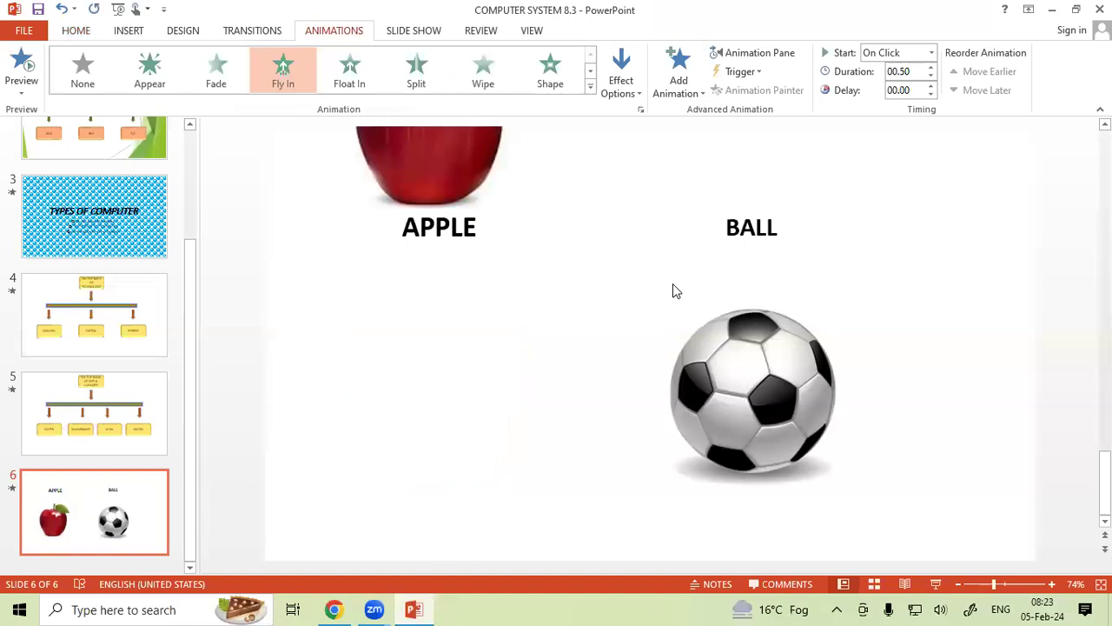
Step: Give the ball picture a Bounce entrance effect
click(716, 356)
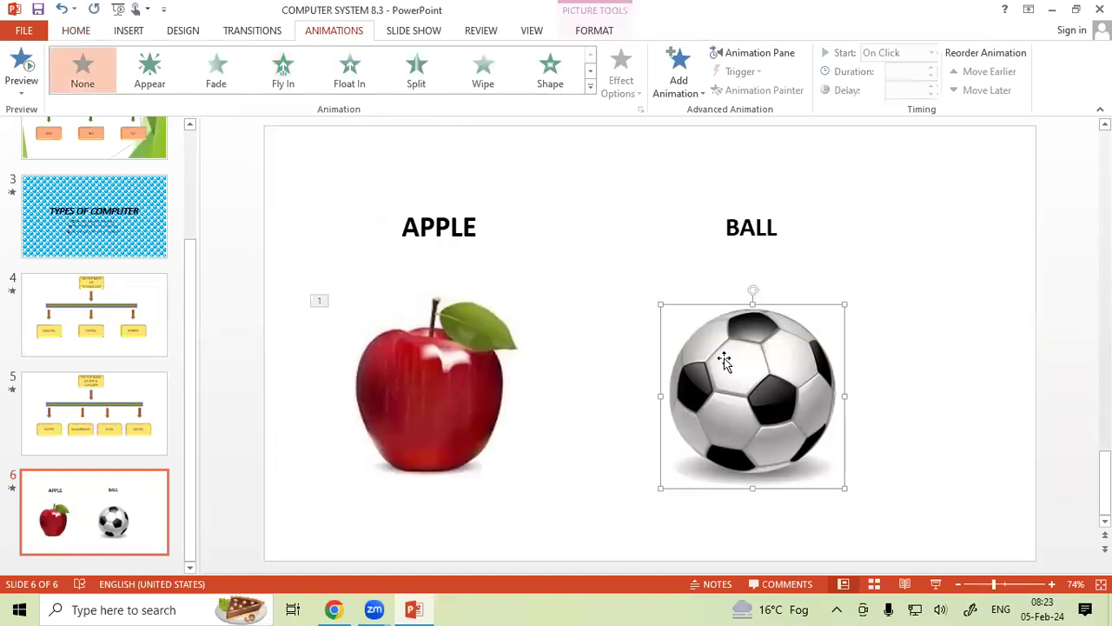
click(590, 86)
click(356, 200)
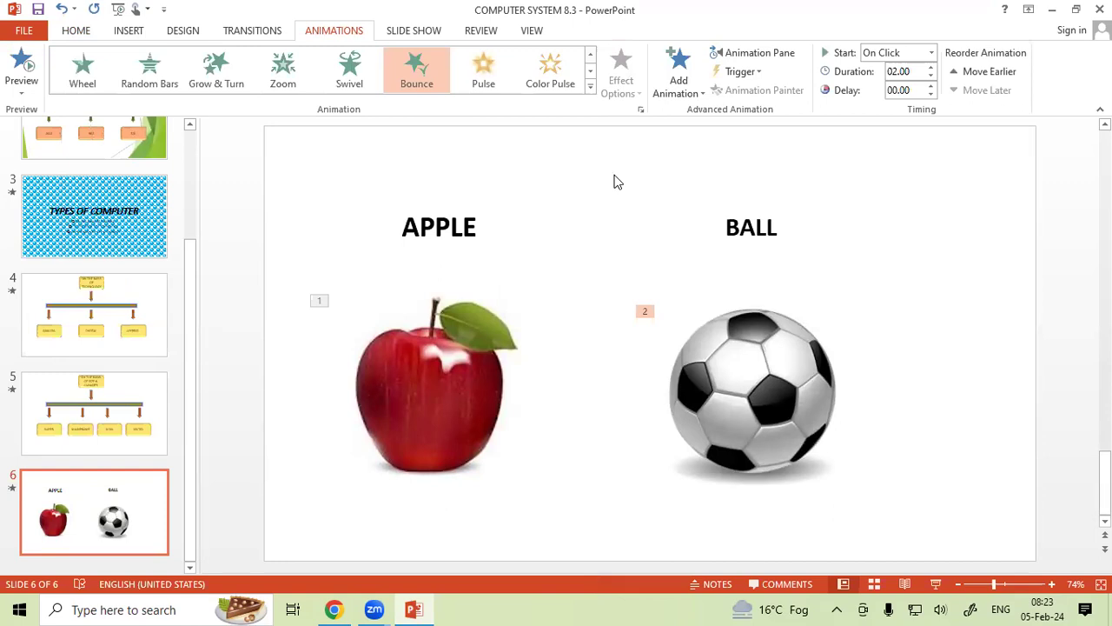
Step: Preview slide 6 in the slide show, then exit
key(shift+F5)
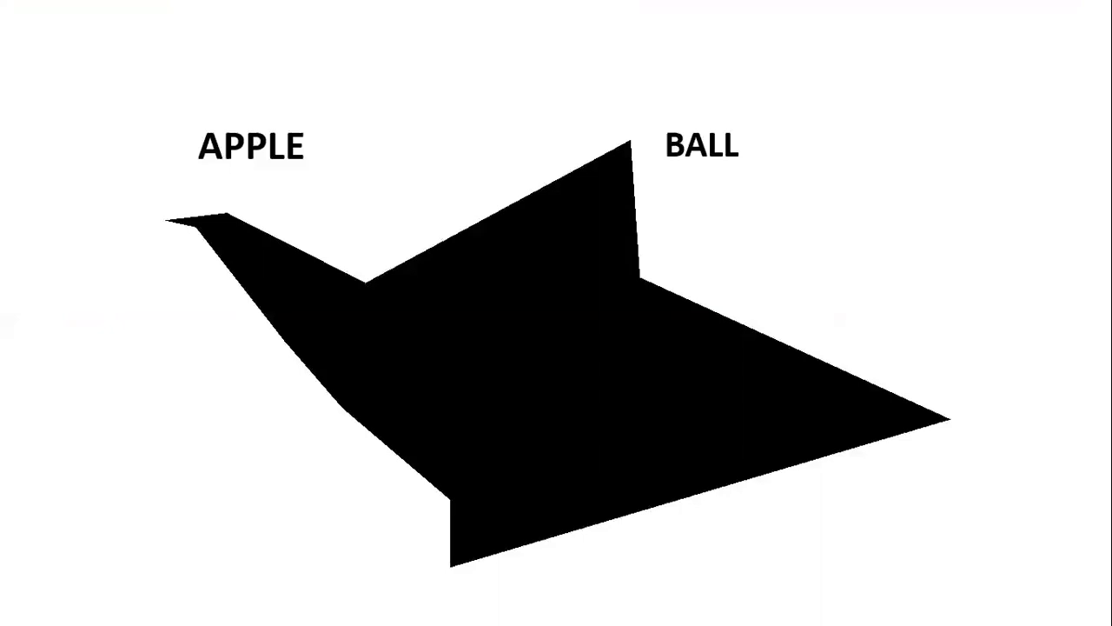
key(Escape)
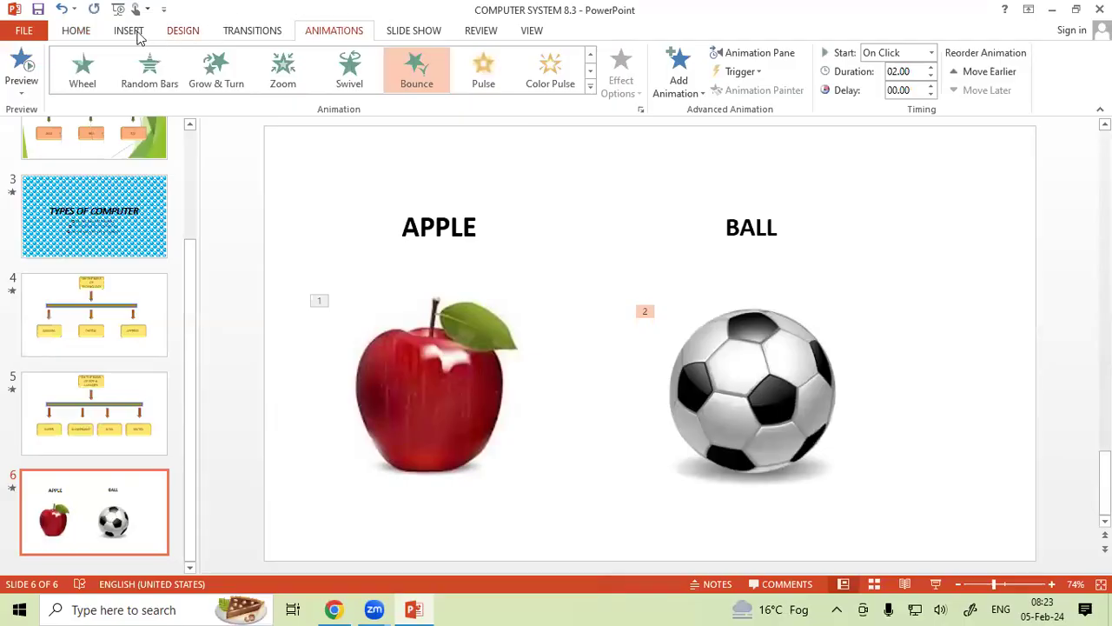
click(132, 33)
Step: Turn off advancing after 3 seconds and apply the transition timing to all slides
click(183, 31)
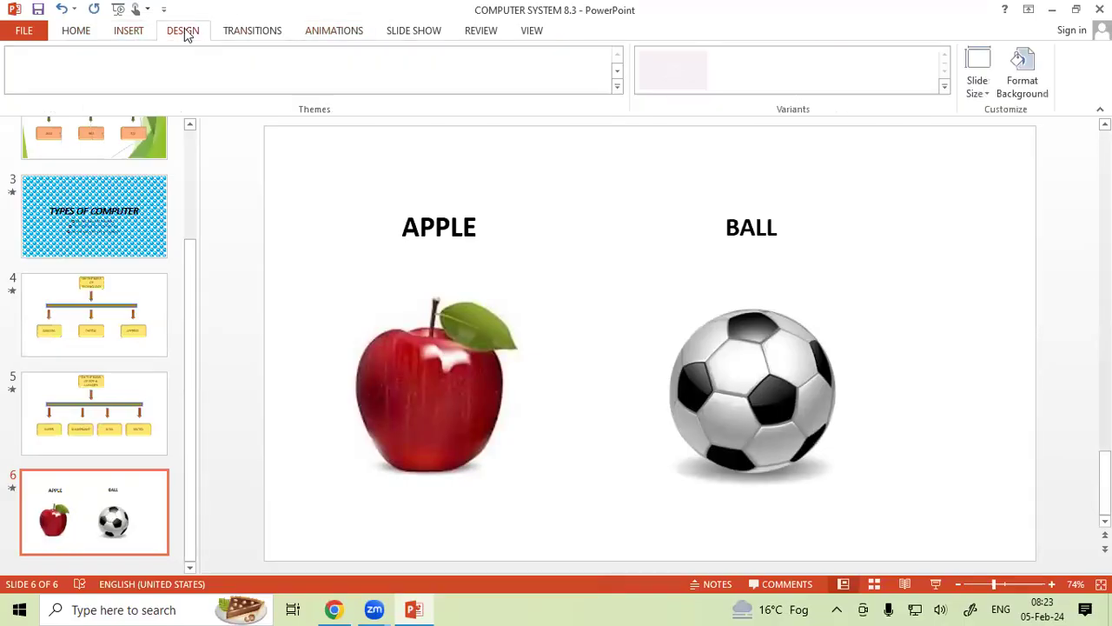
click(226, 30)
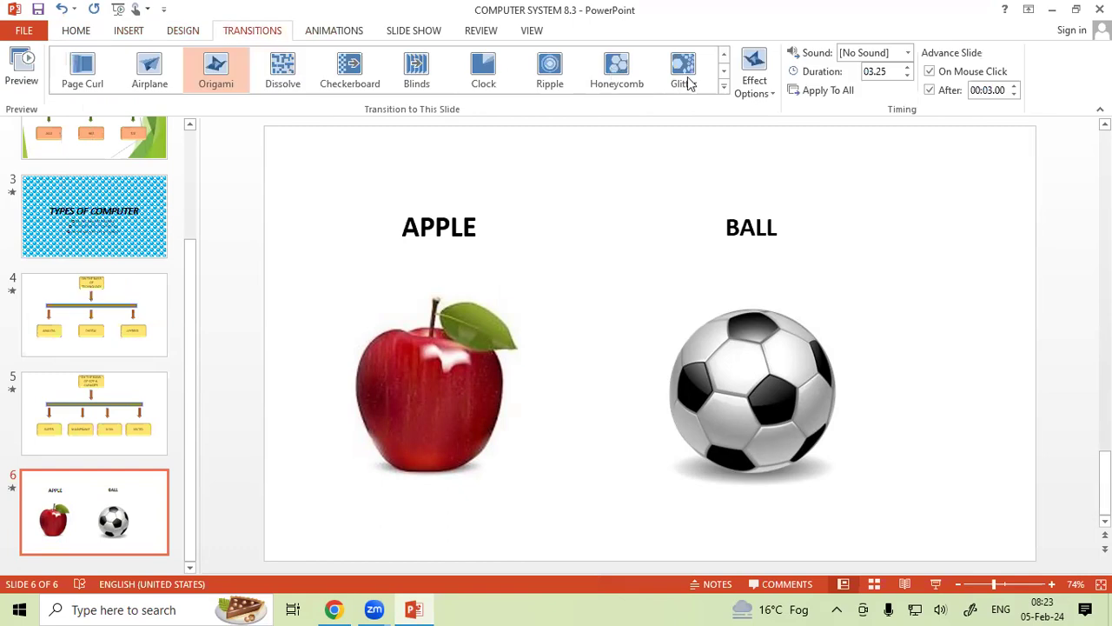
click(929, 91)
click(830, 91)
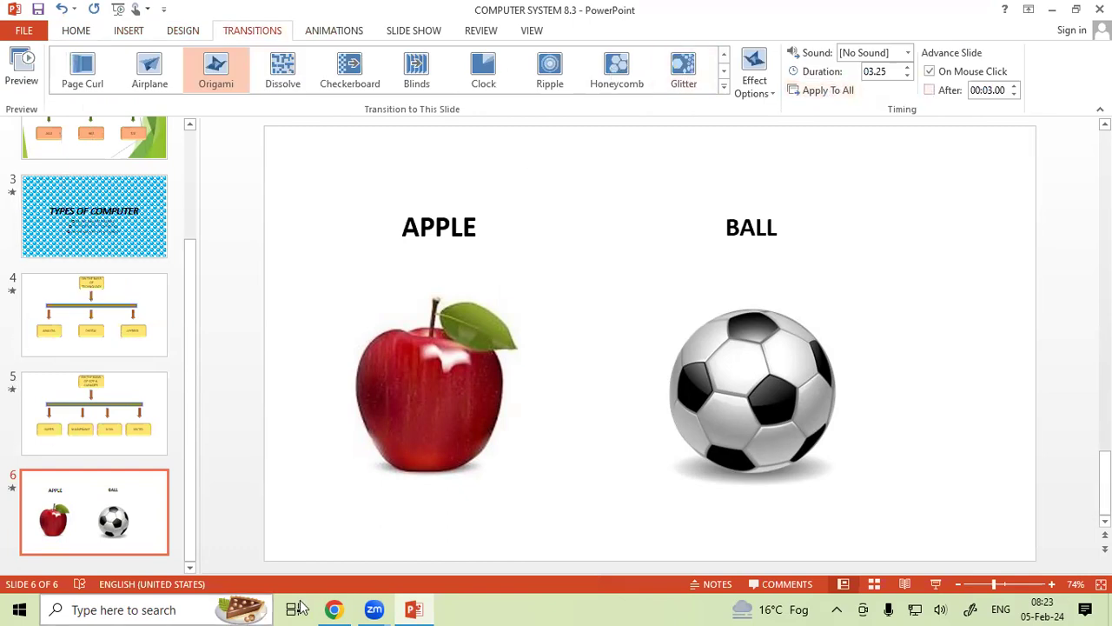
Step: Play slide 6 in the slide show, bringing in the apple then the ball, and exit
key(shift+F5)
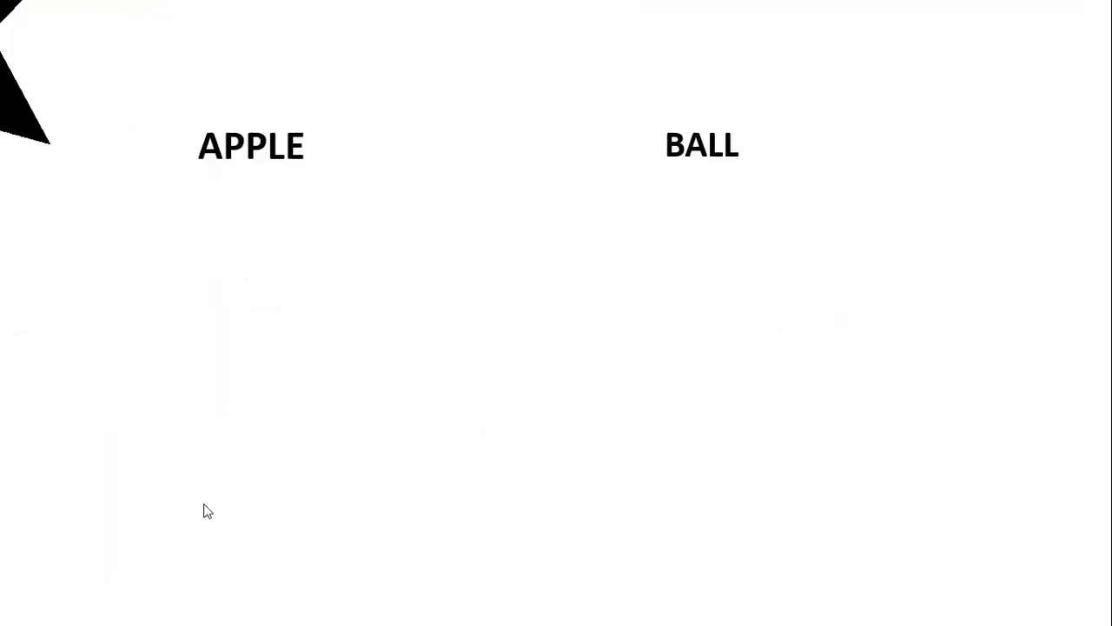
click(151, 309)
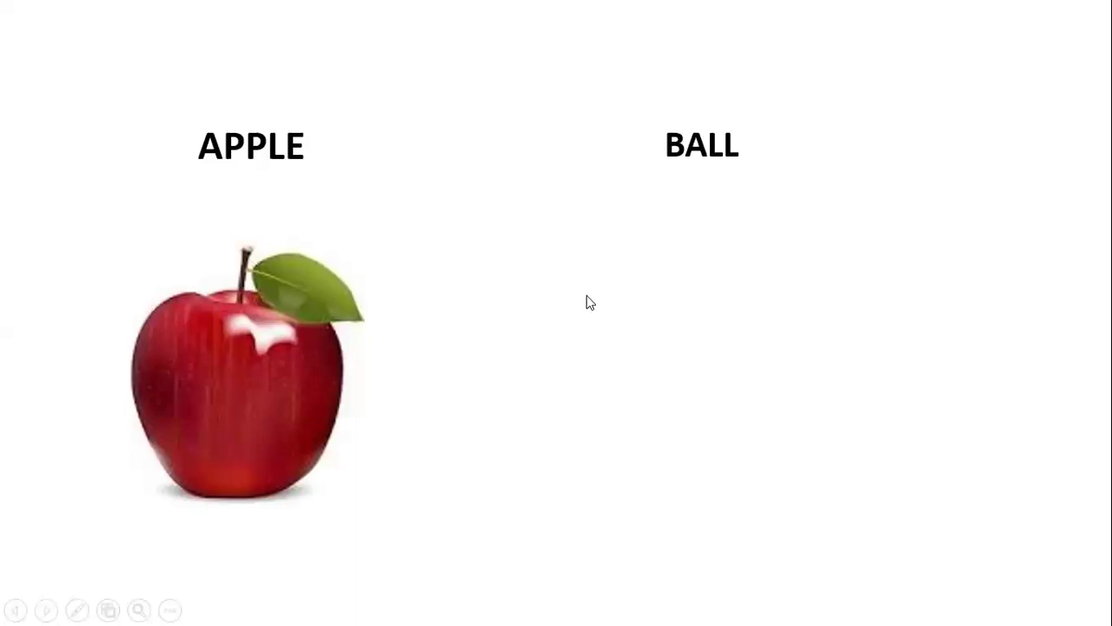
click(492, 385)
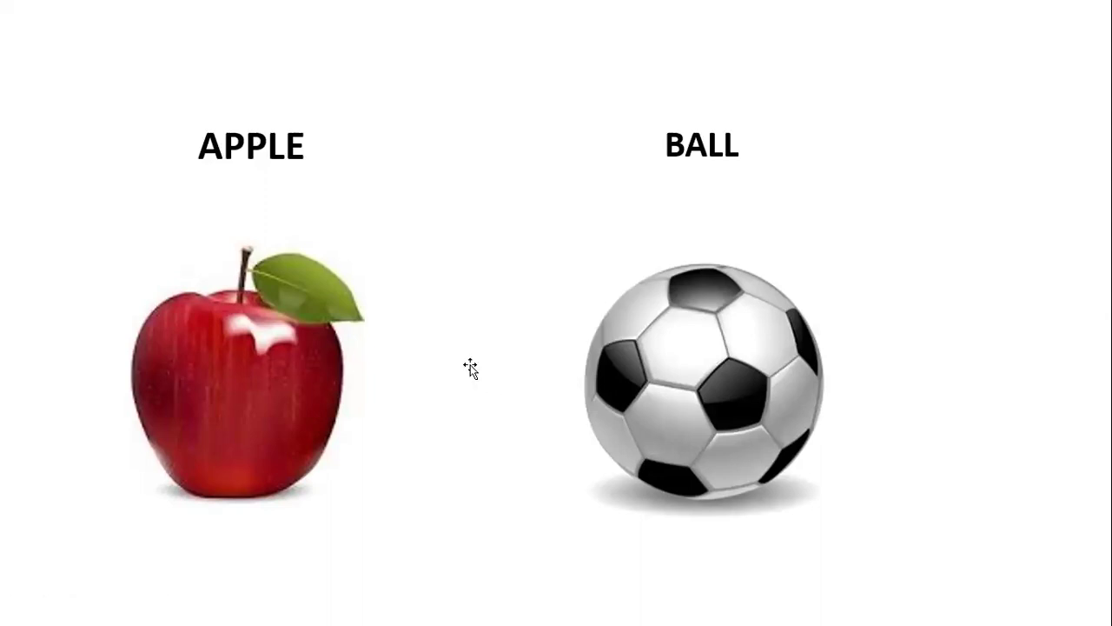
key(Escape)
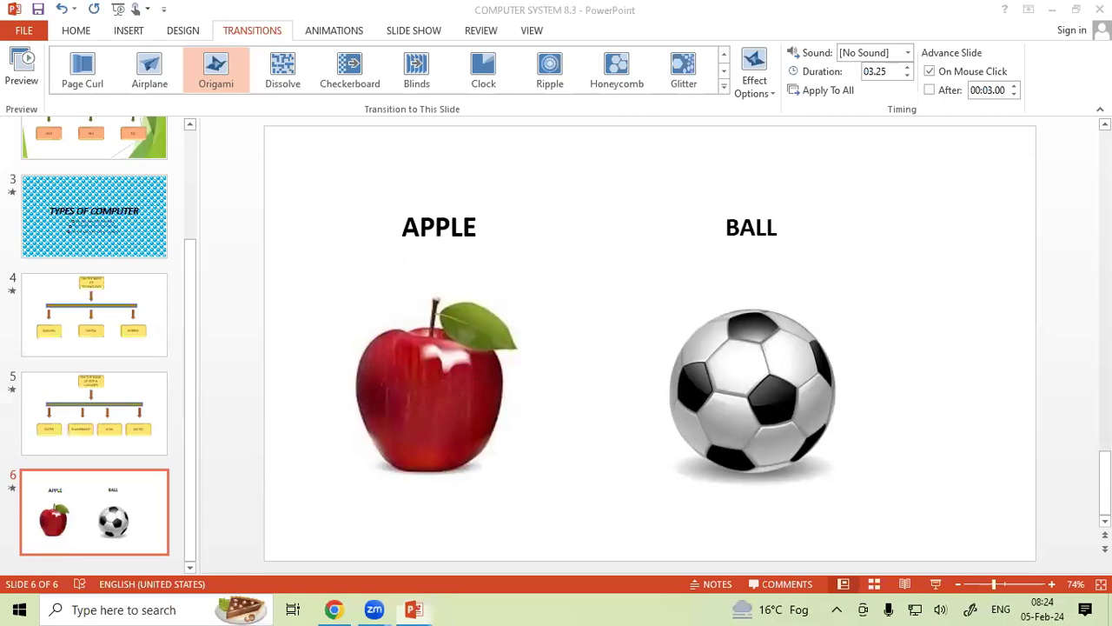
key(shift+F5)
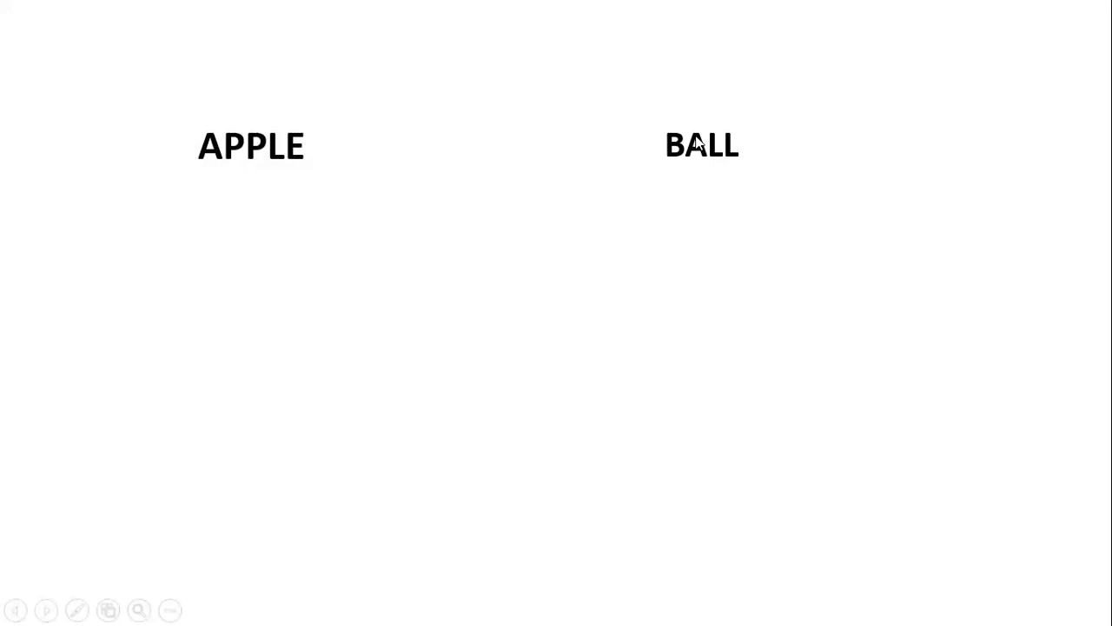
click(708, 152)
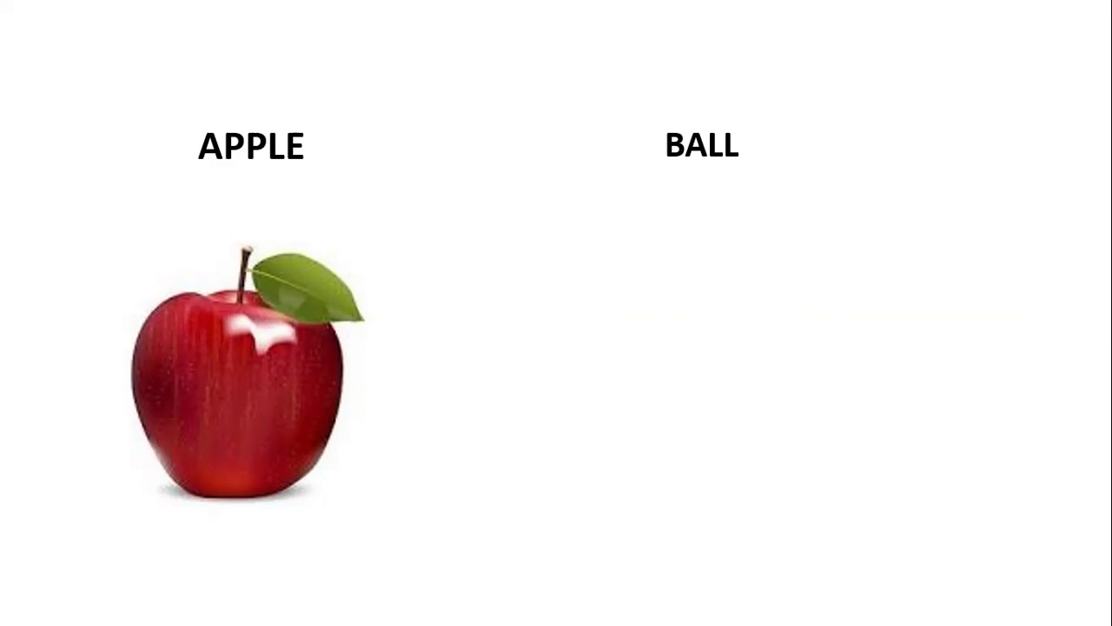
key(Escape)
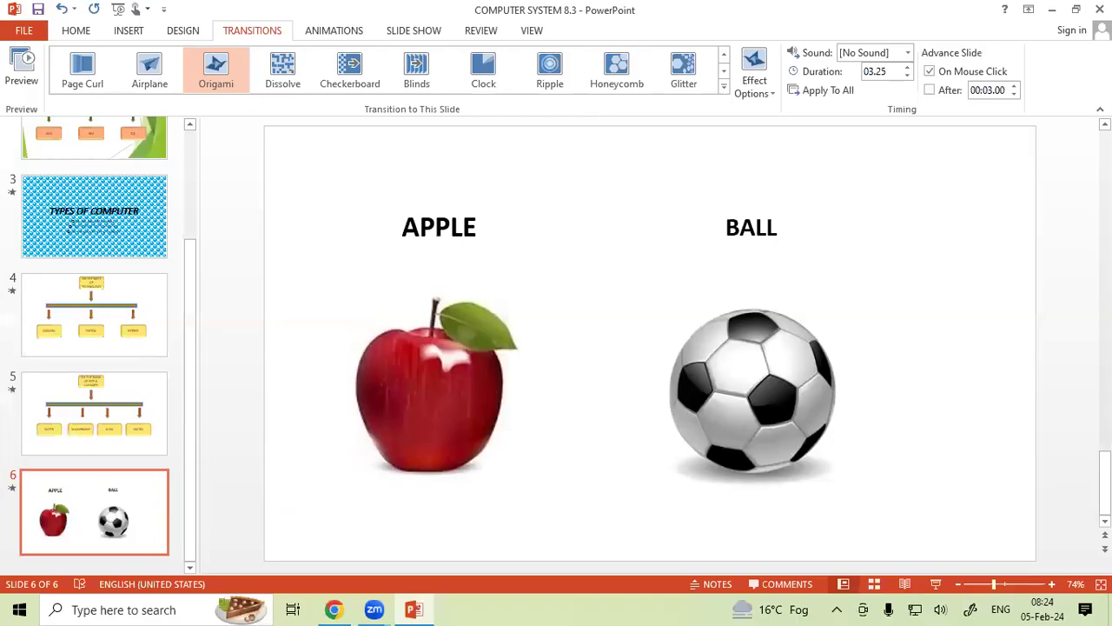
key(shift+F5)
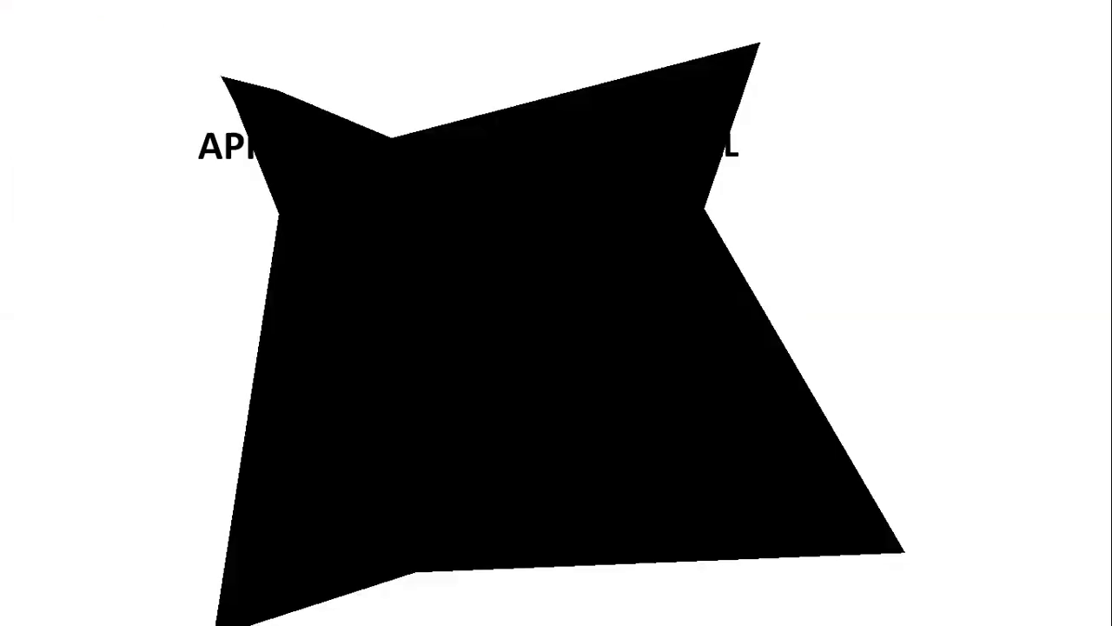
click(946, 275)
click(946, 274)
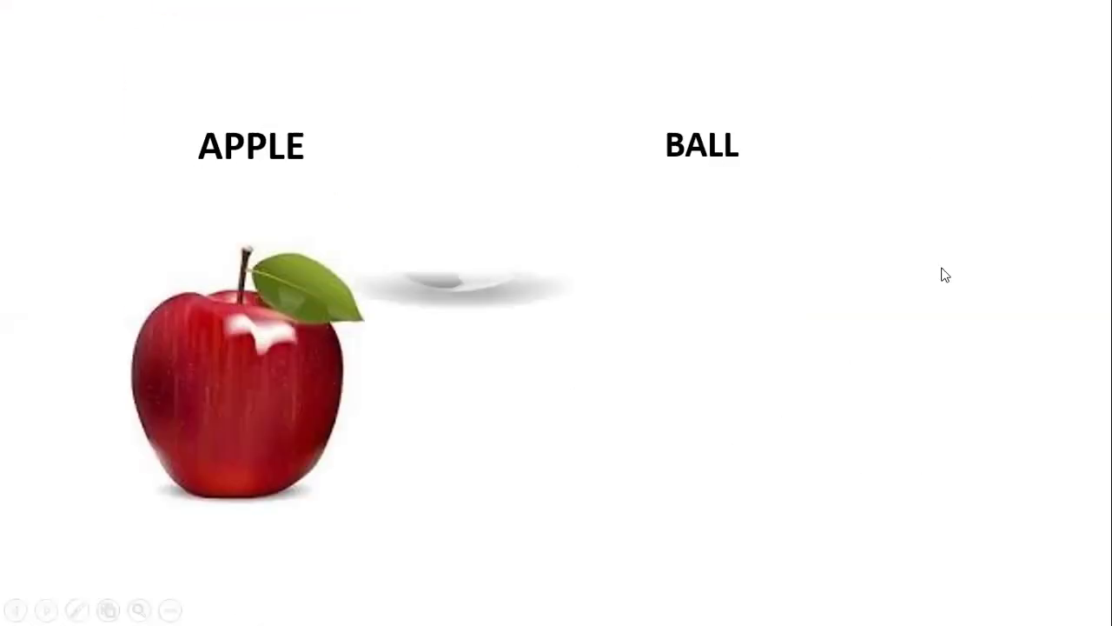
key(Escape)
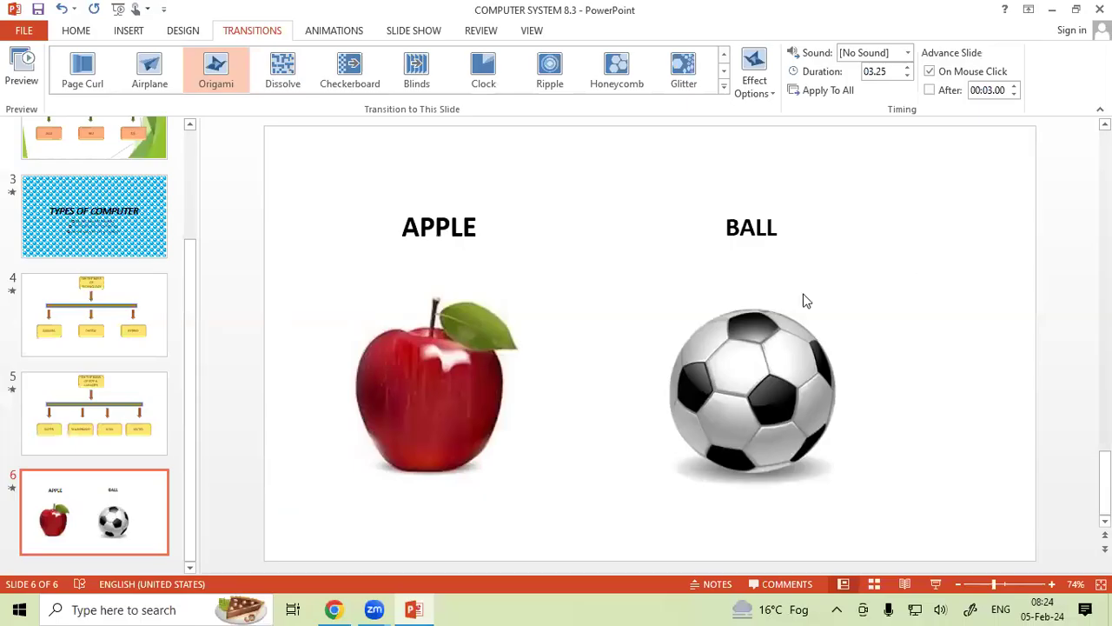
click(936, 583)
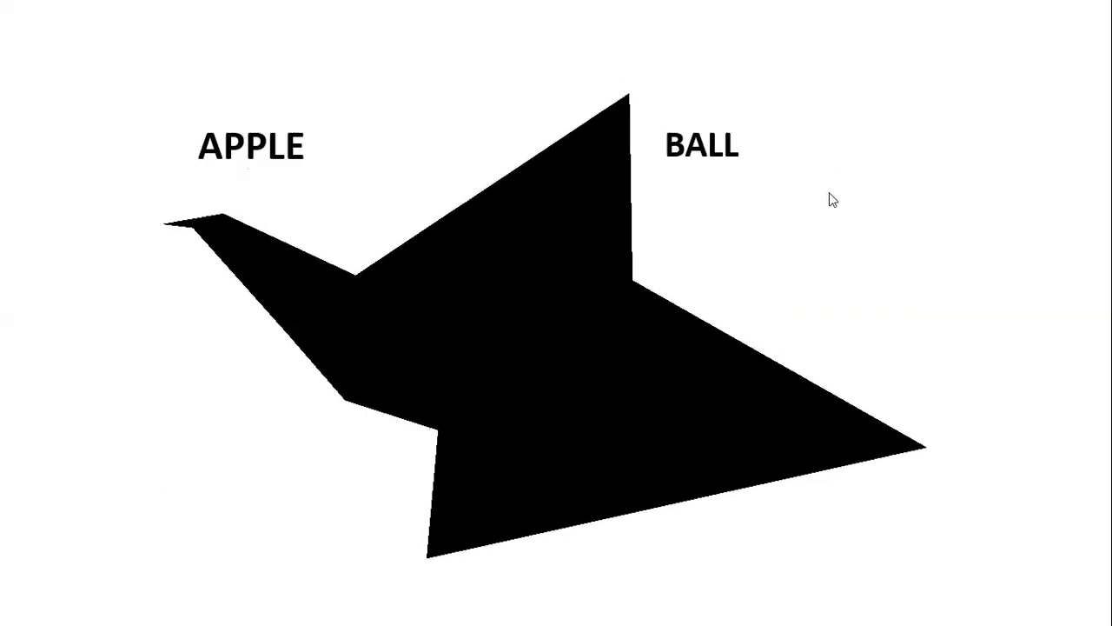
click(669, 147)
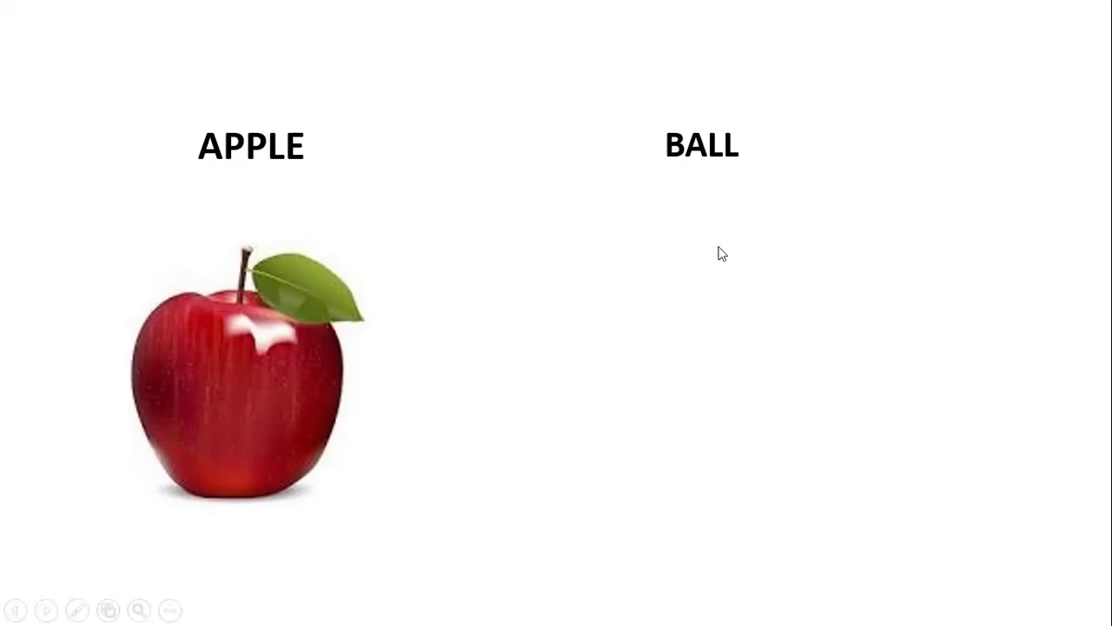
key(Escape)
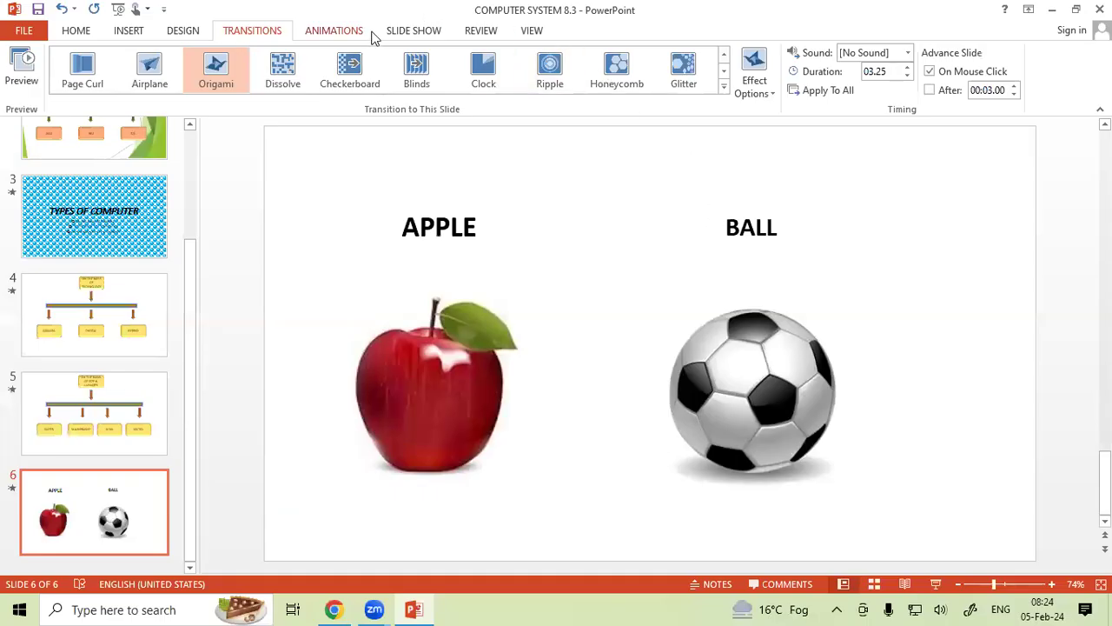
Step: Check the apple and ball animation tags 1 and 2, then return to the Home tools
click(366, 32)
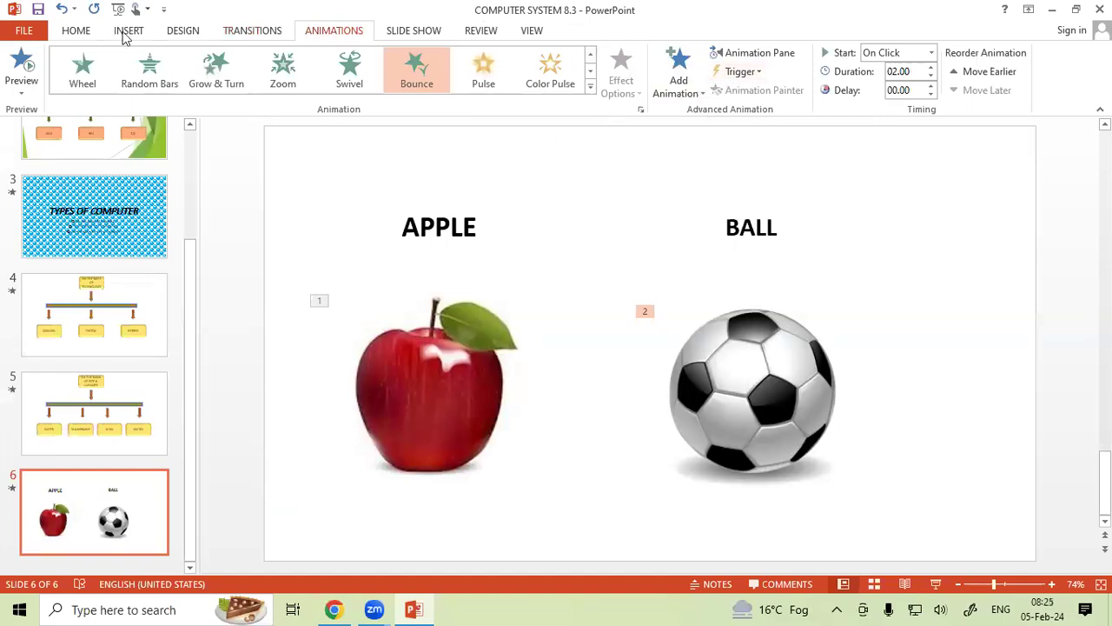
click(73, 32)
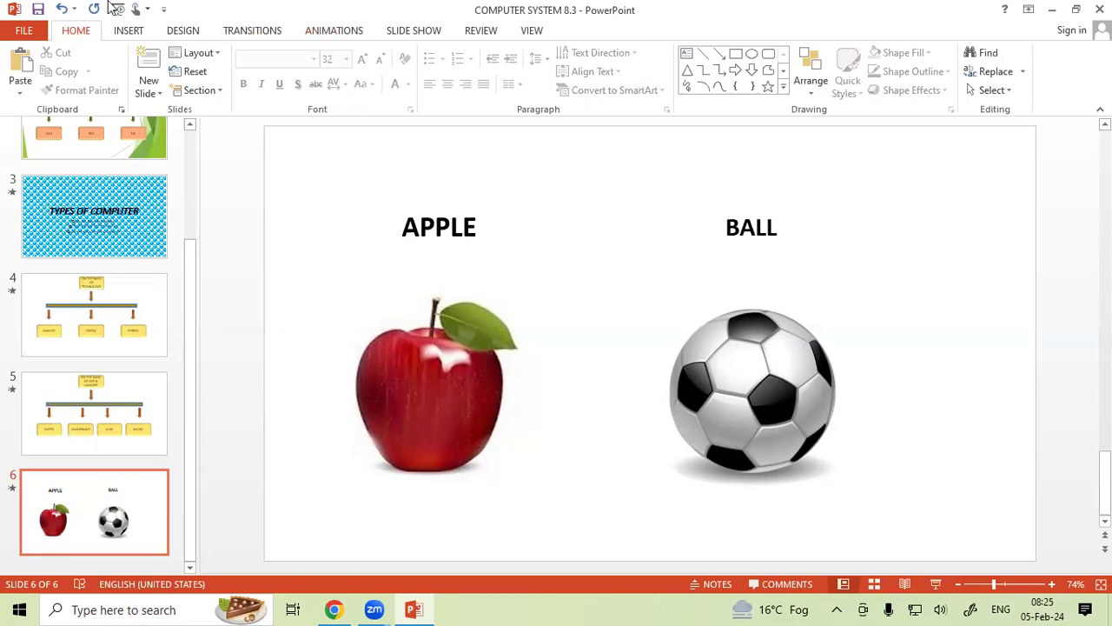
Step: Open the Selection Pane to list slide 6's objects: Picture 5, Picture 3, TextBox 2, TextBox 1
click(986, 91)
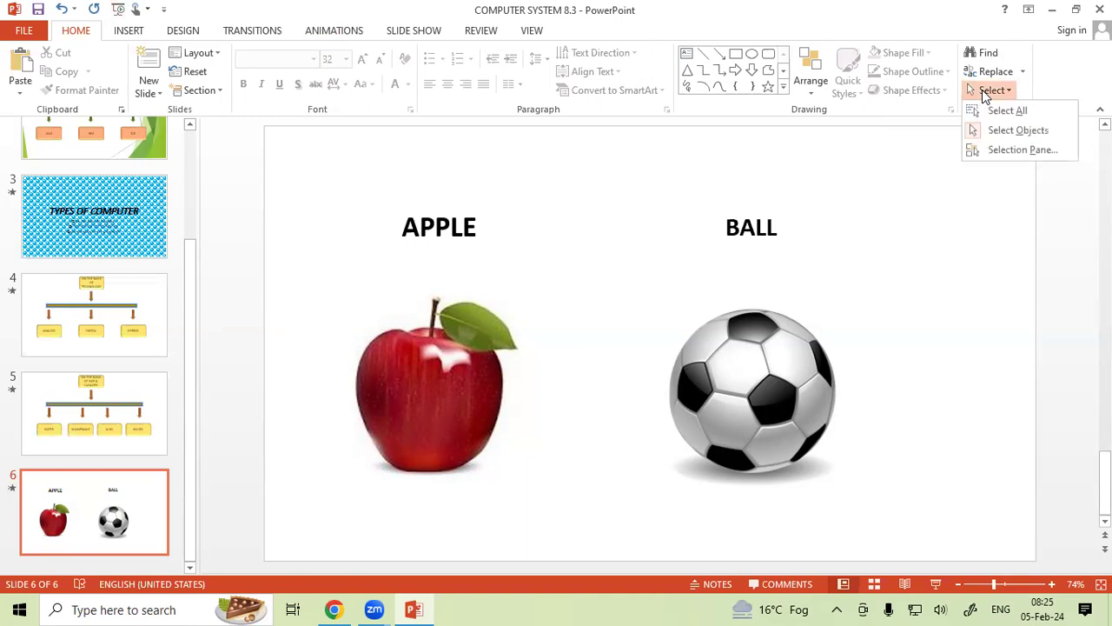
click(1006, 153)
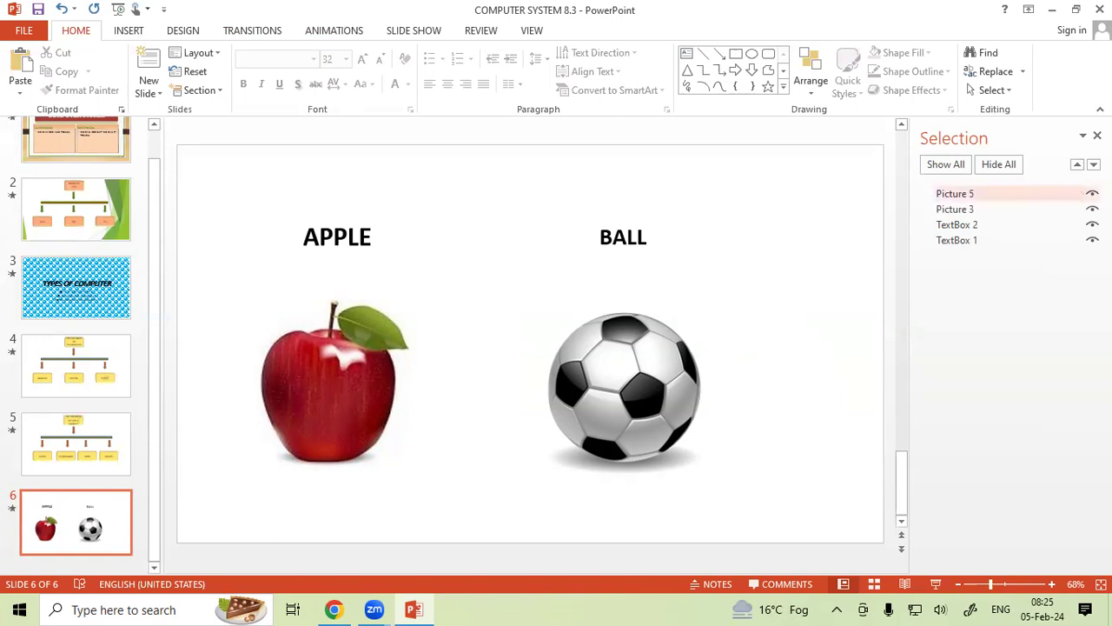
Step: Hide the ball, apple, BALL and APPLE objects in turn, then unhide the ball and Show All
click(1093, 193)
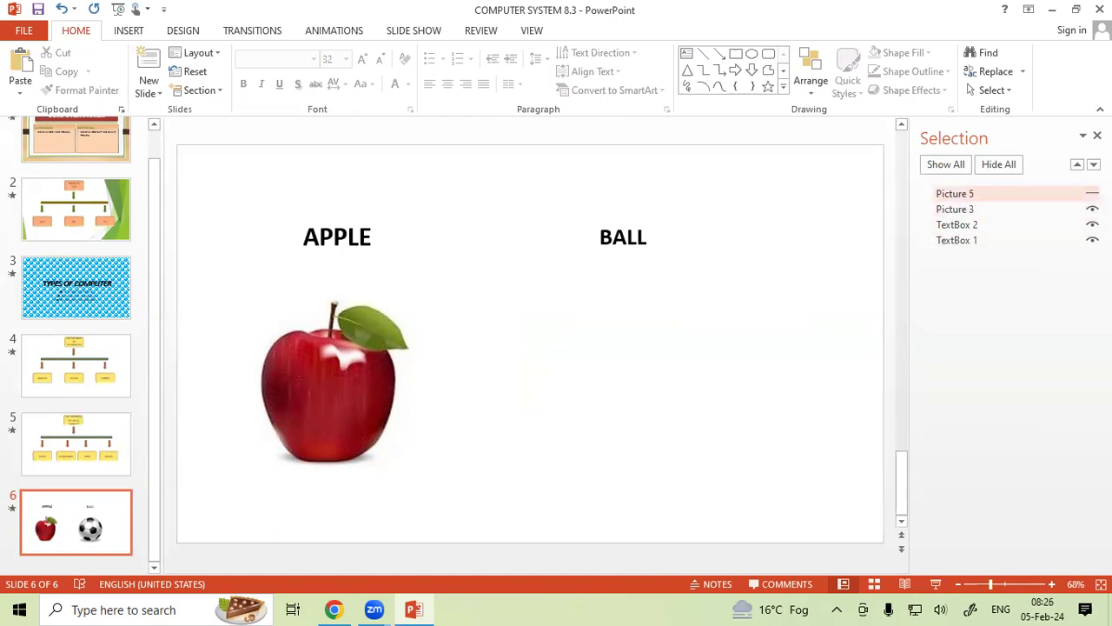
click(1093, 208)
click(1093, 224)
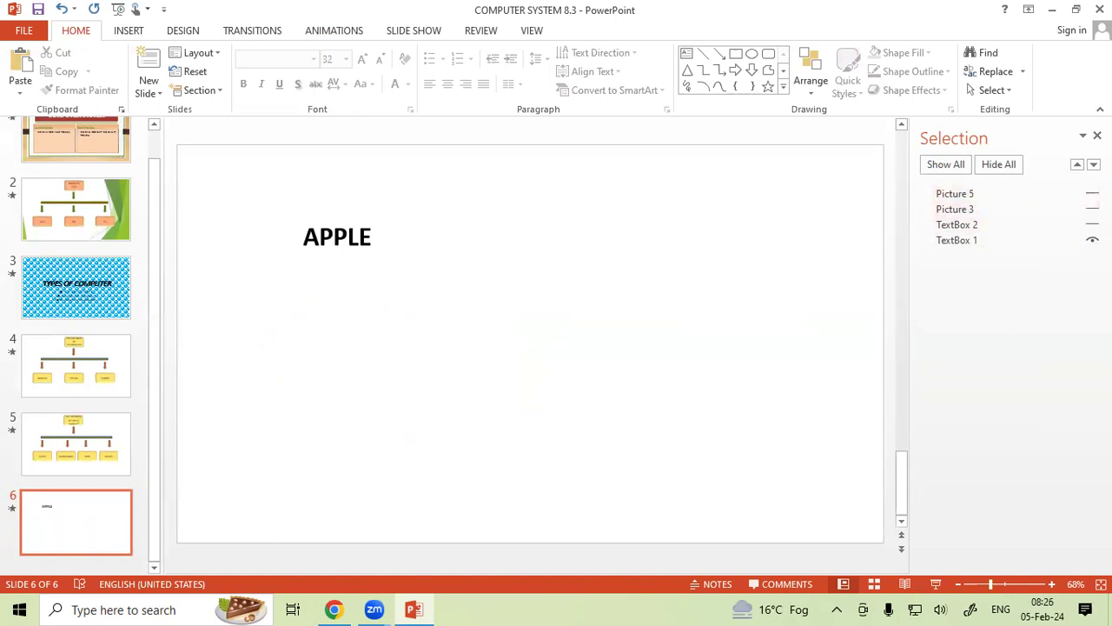
click(1093, 239)
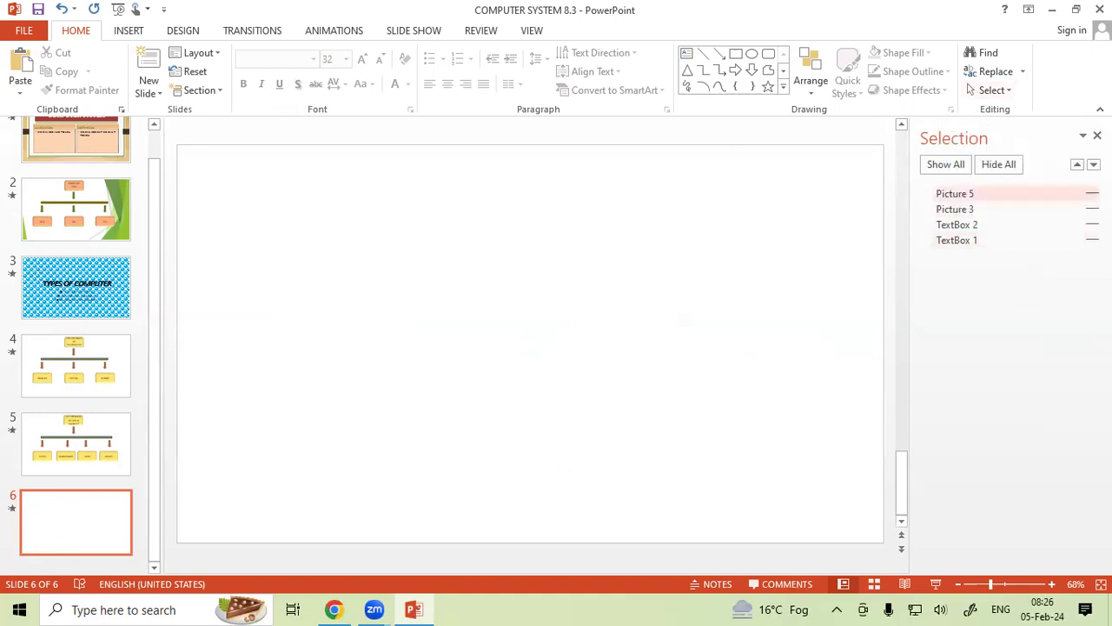
click(1093, 193)
click(948, 165)
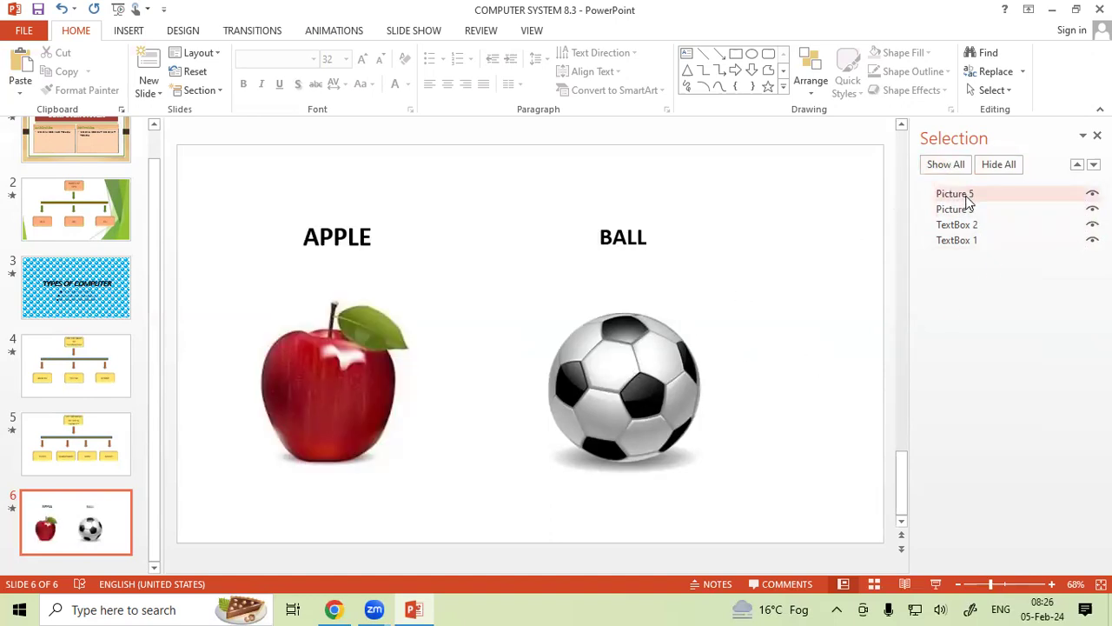
Step: Rename TextBox 1 to APPLE in the Selection pane
click(969, 244)
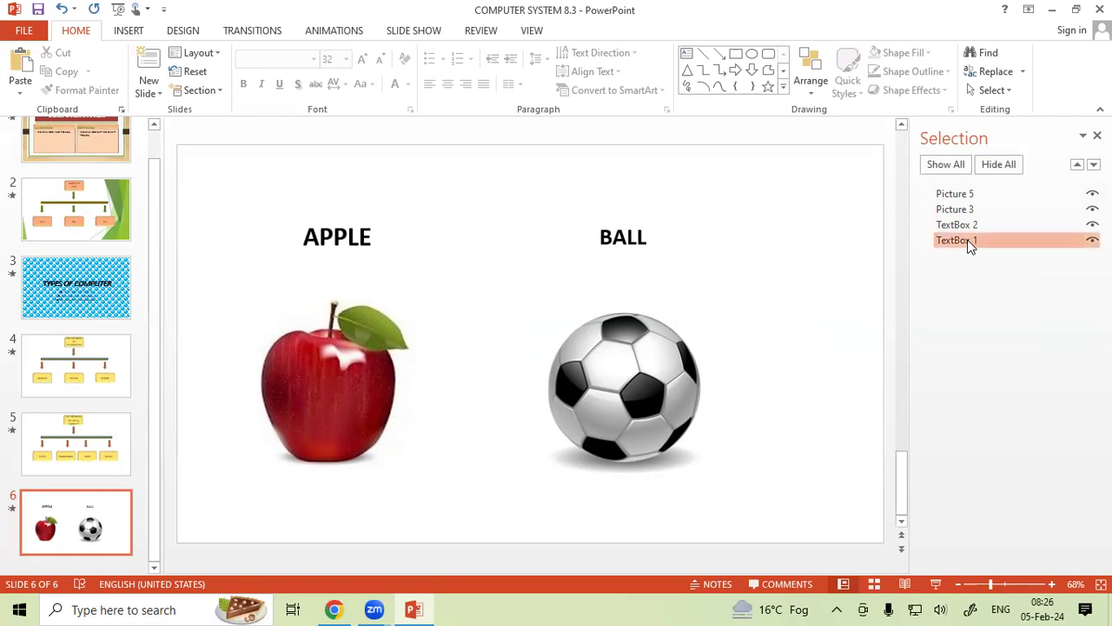
click(969, 244)
drag(981, 242, 914, 231)
text(APPLE)
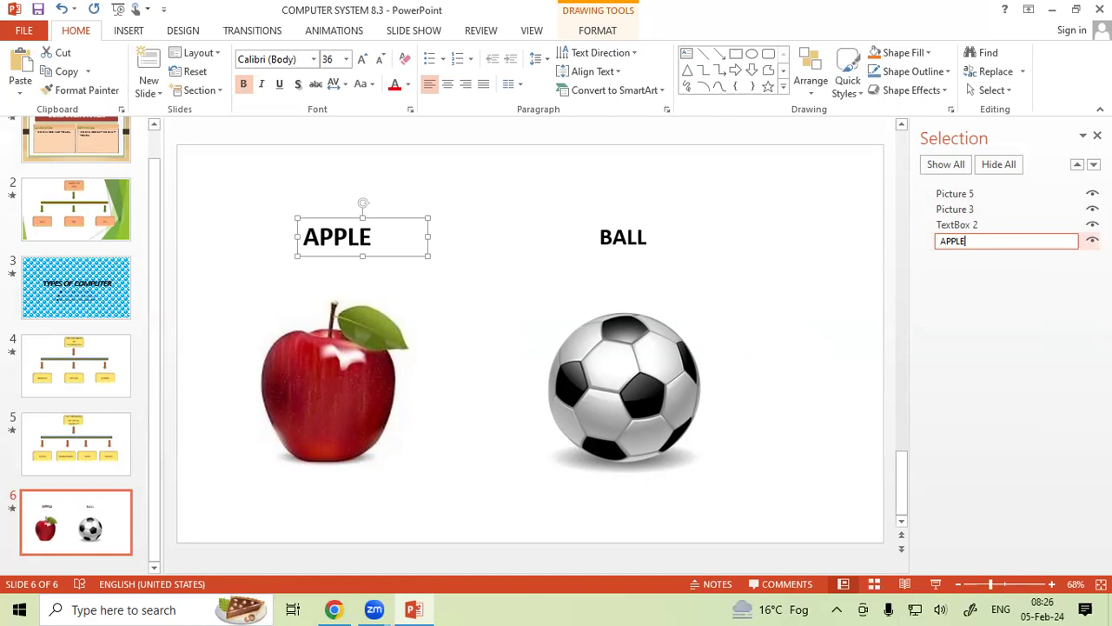
Step: Rename TextBox 2 to BALL and close the Selection pane
click(991, 225)
click(991, 225)
drag(991, 225, 941, 225)
text(BALL)
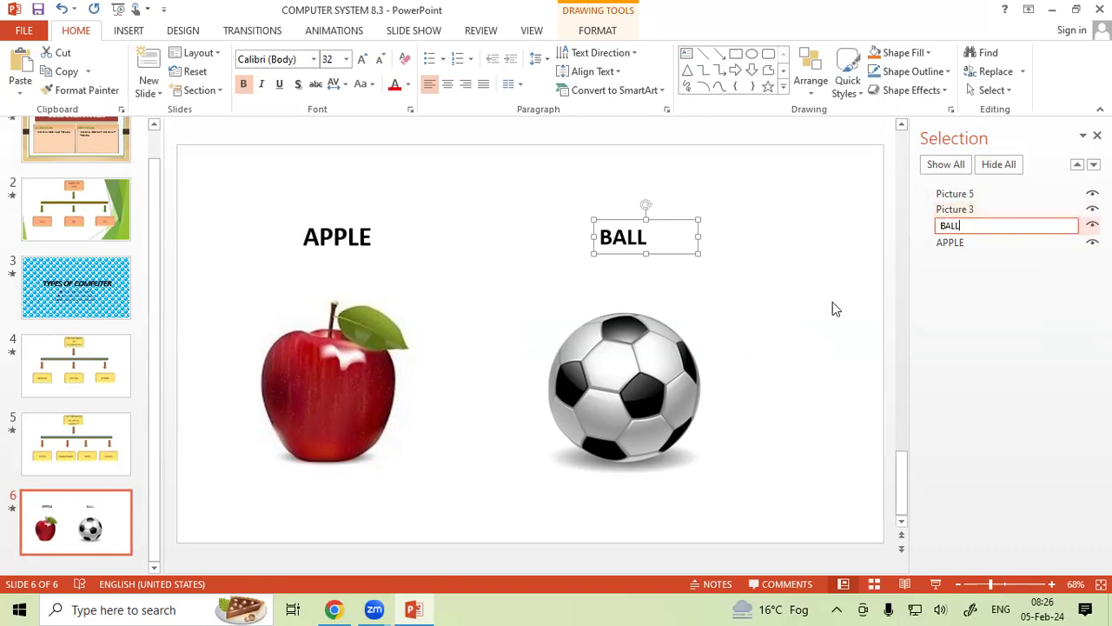
click(828, 312)
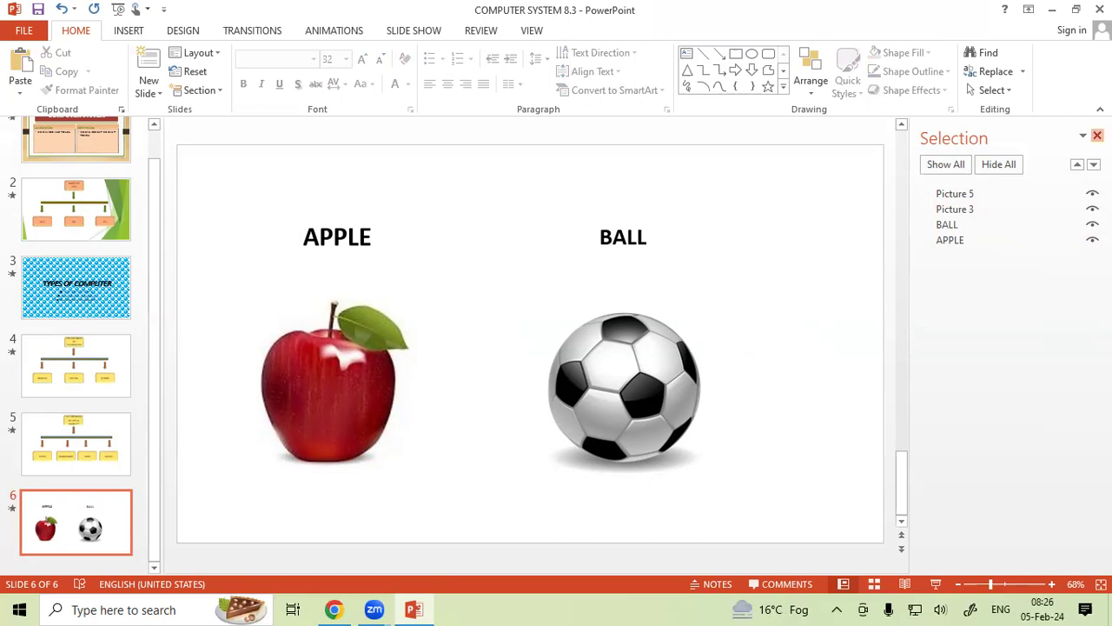
click(1097, 135)
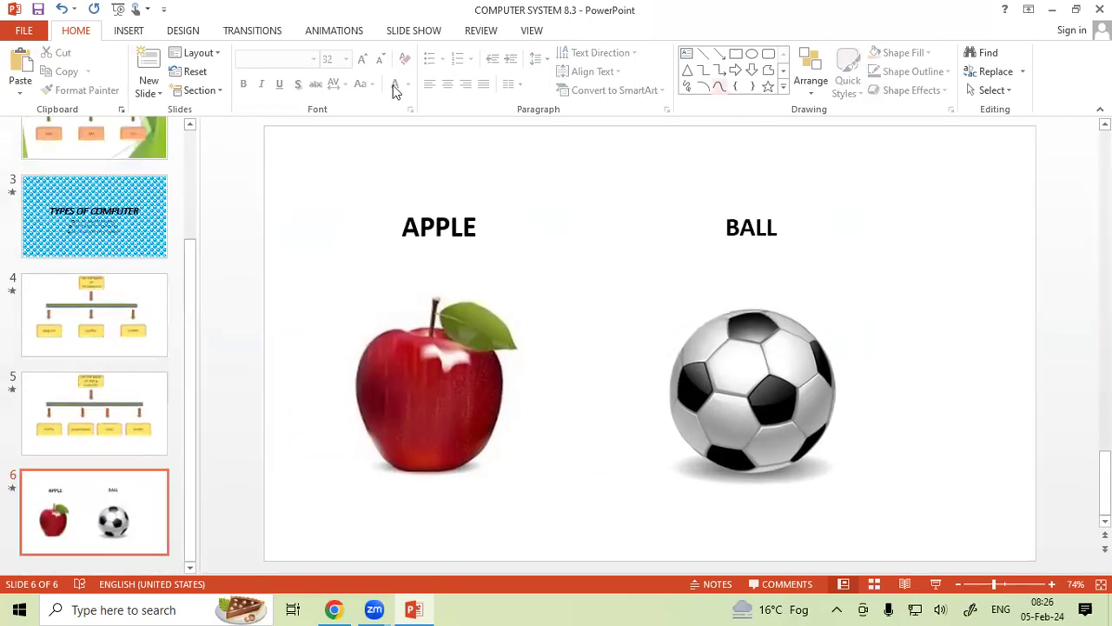
Step: Set the apple picture's animation trigger to On Click of APPLE
click(354, 32)
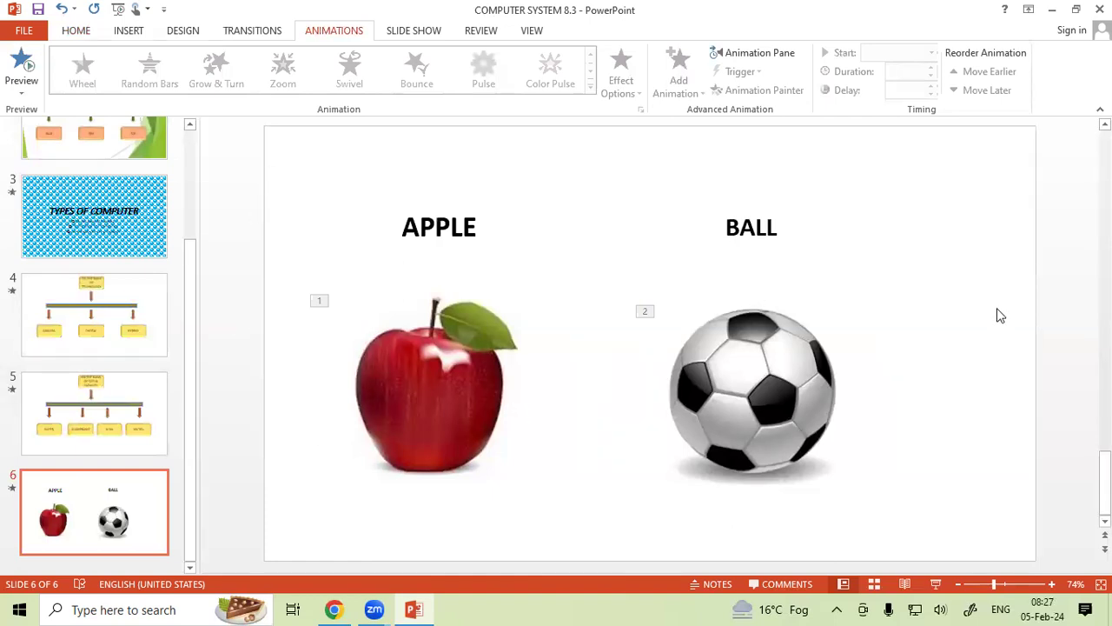
click(435, 397)
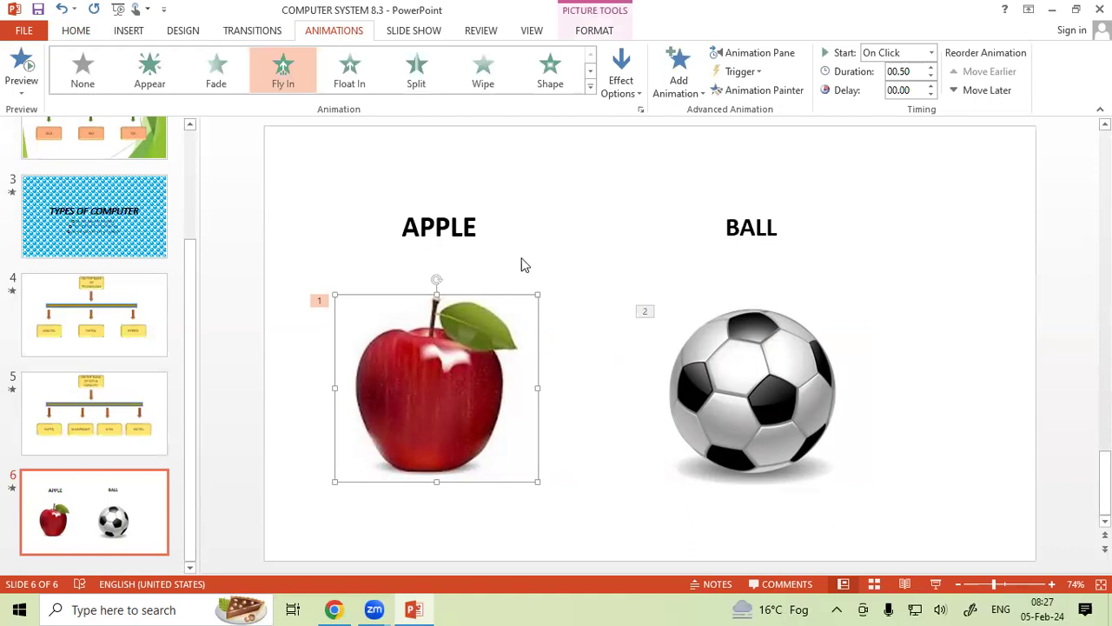
click(730, 73)
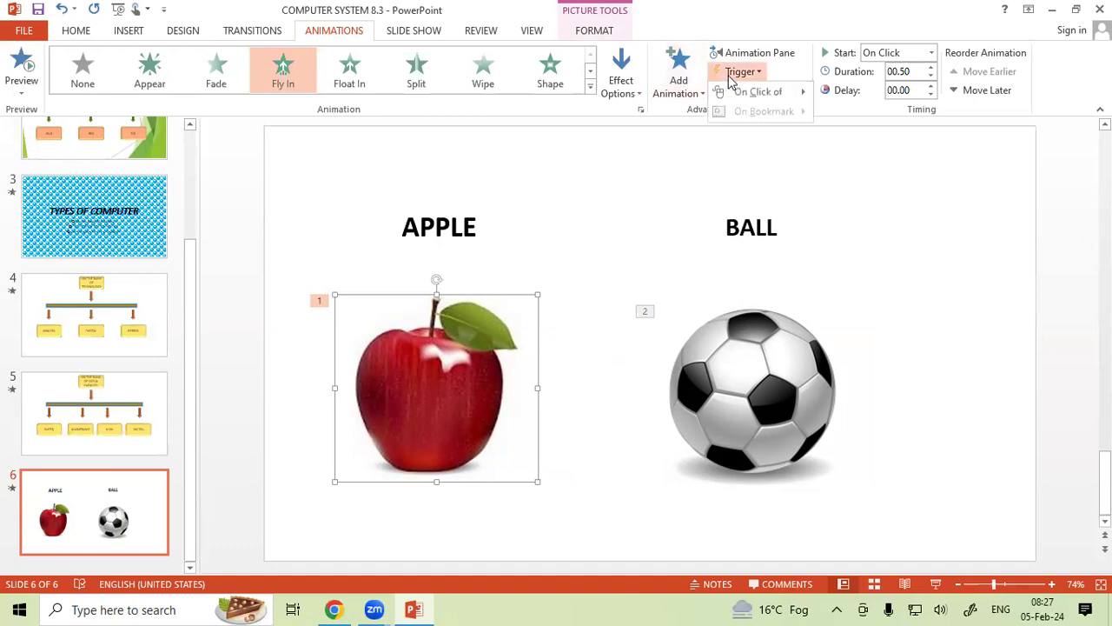
mouse_move(753, 92)
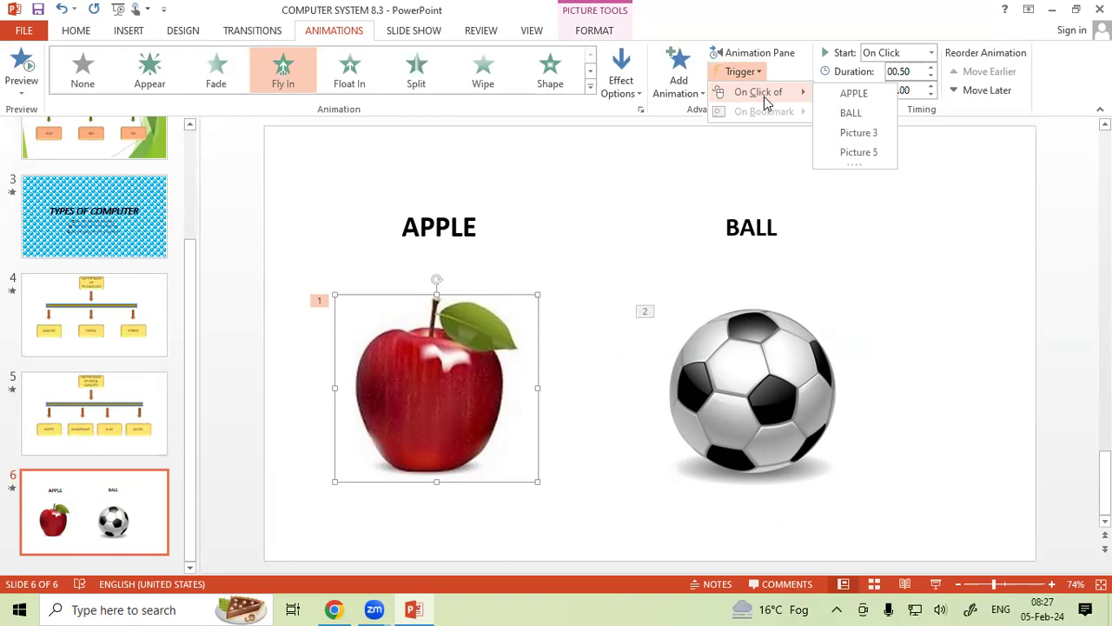
click(853, 94)
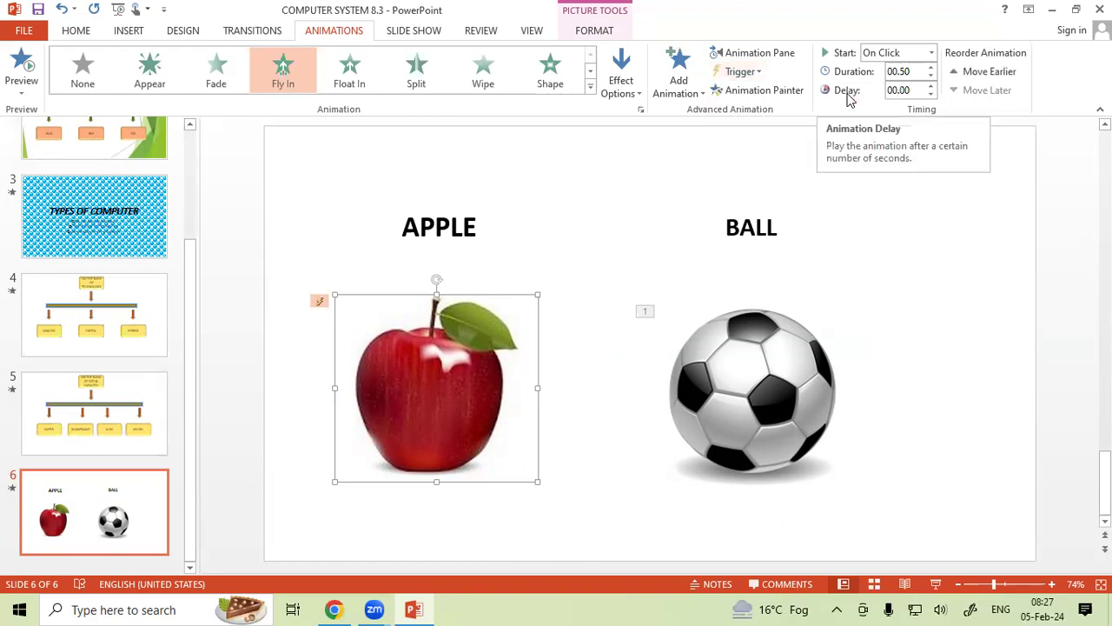
Step: Set the ball picture's animation trigger to On Click of BALL
click(751, 376)
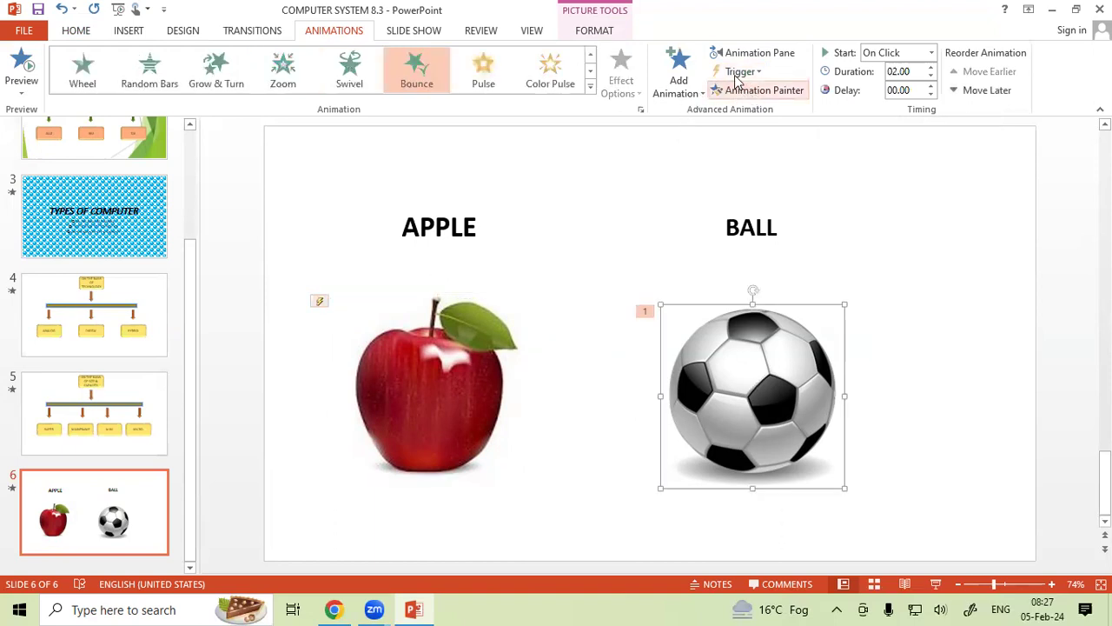
click(738, 73)
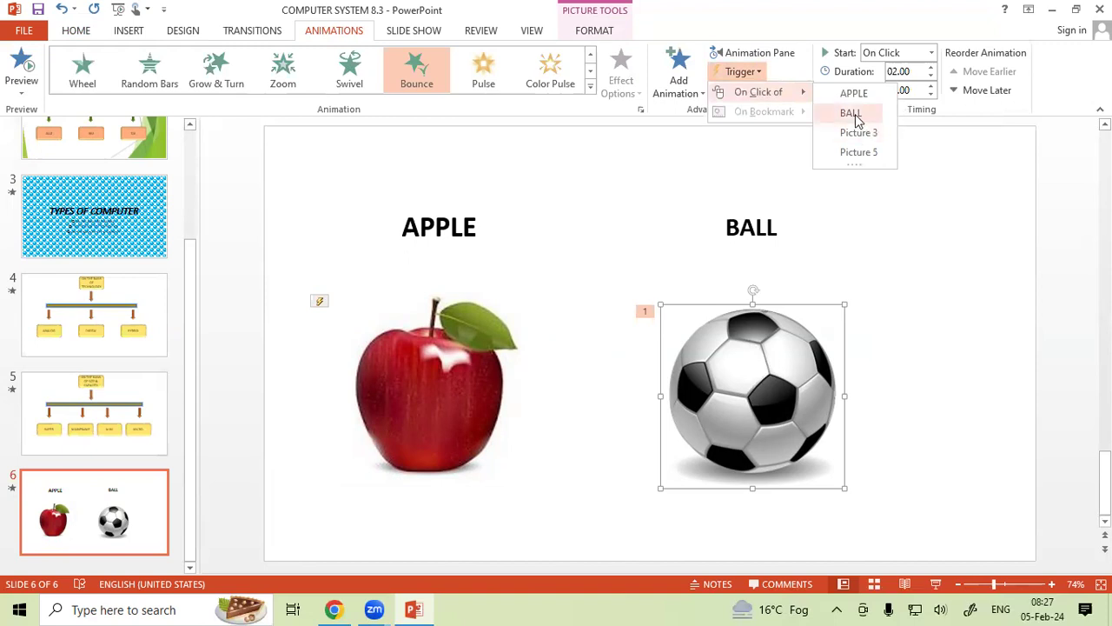
click(856, 114)
click(880, 264)
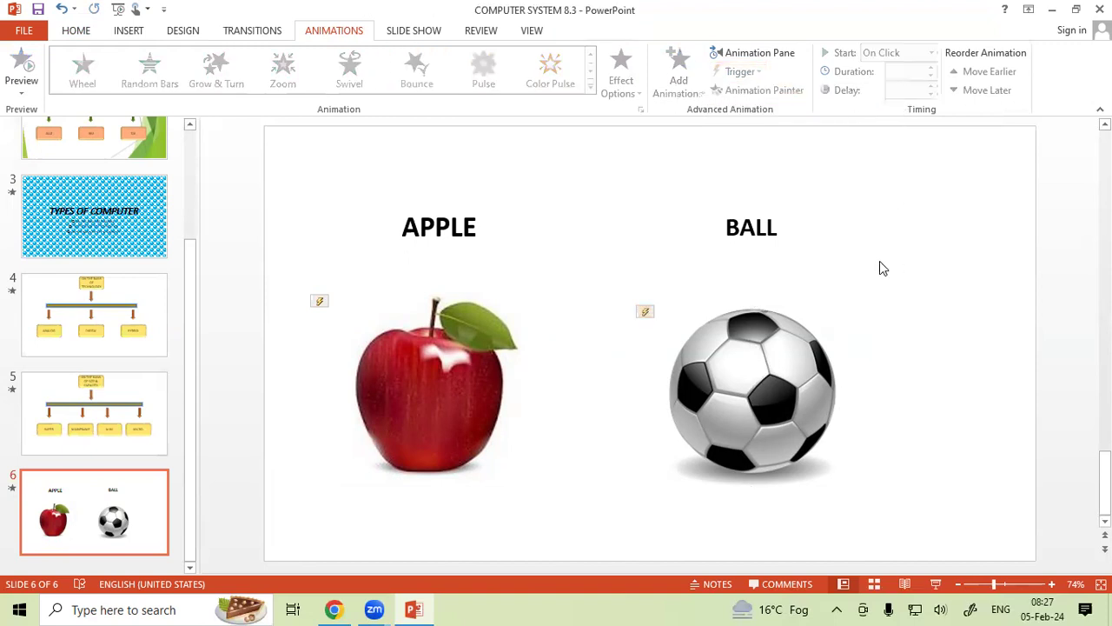
key(shift+F5)
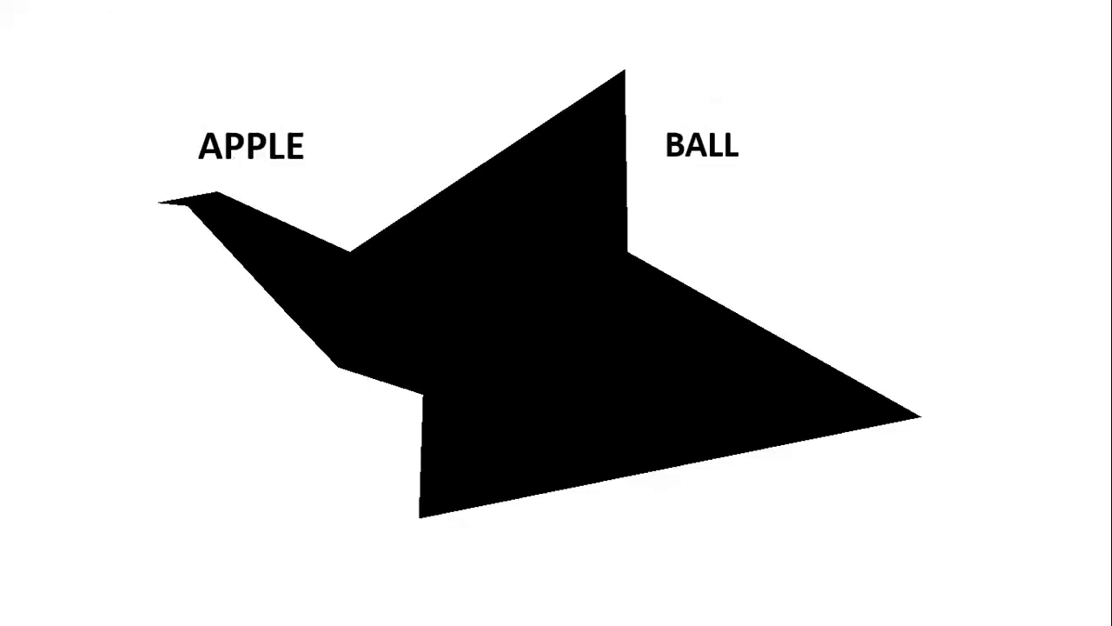
click(406, 339)
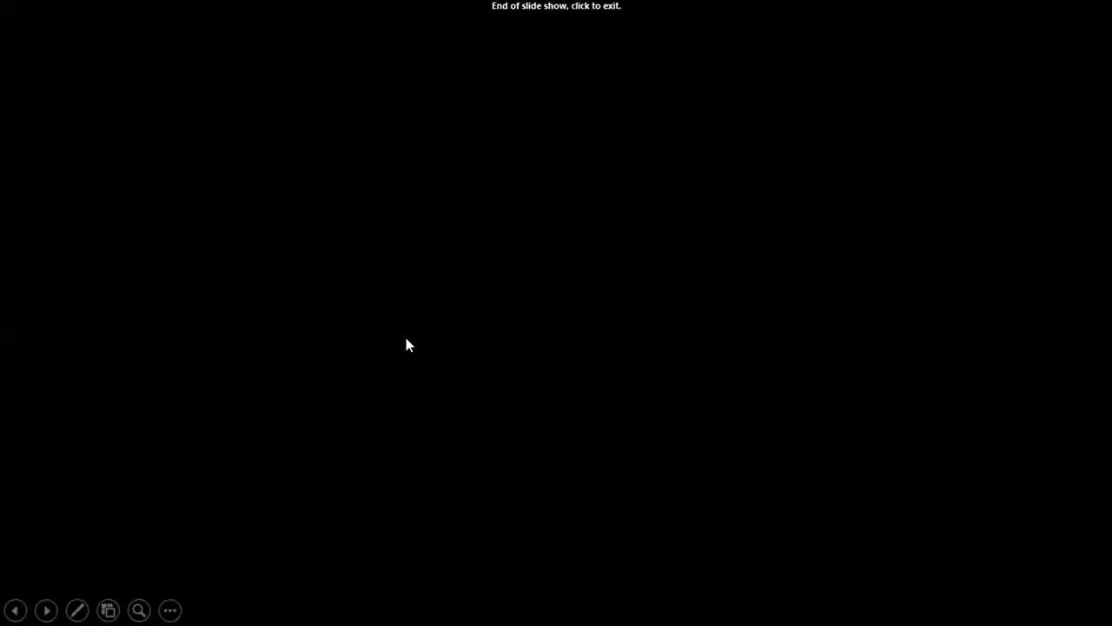
click(406, 339)
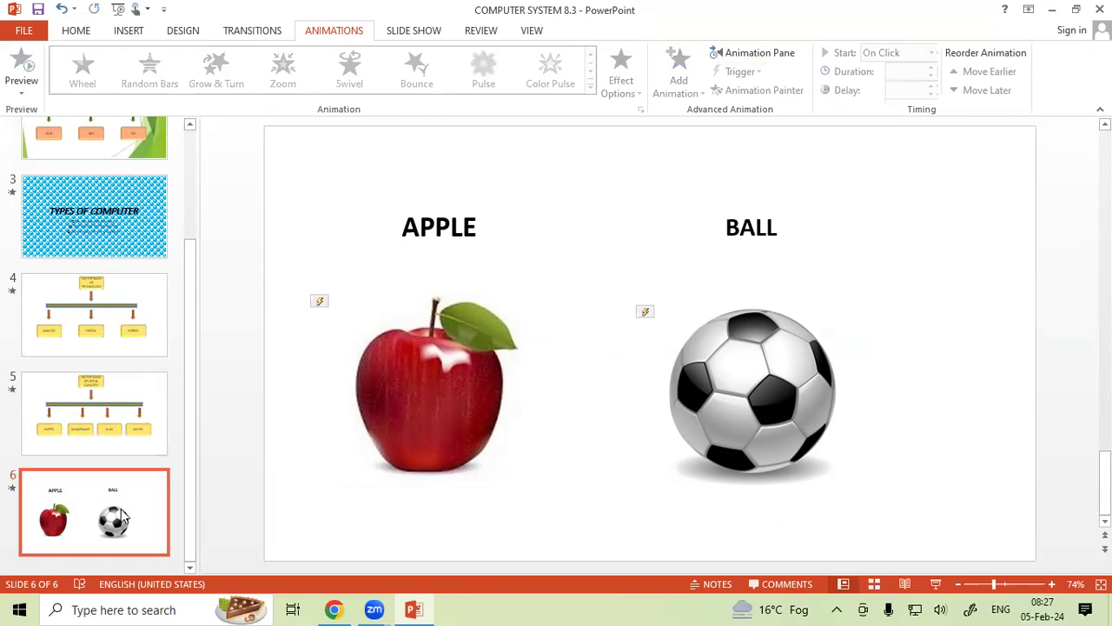
key(shift+F5)
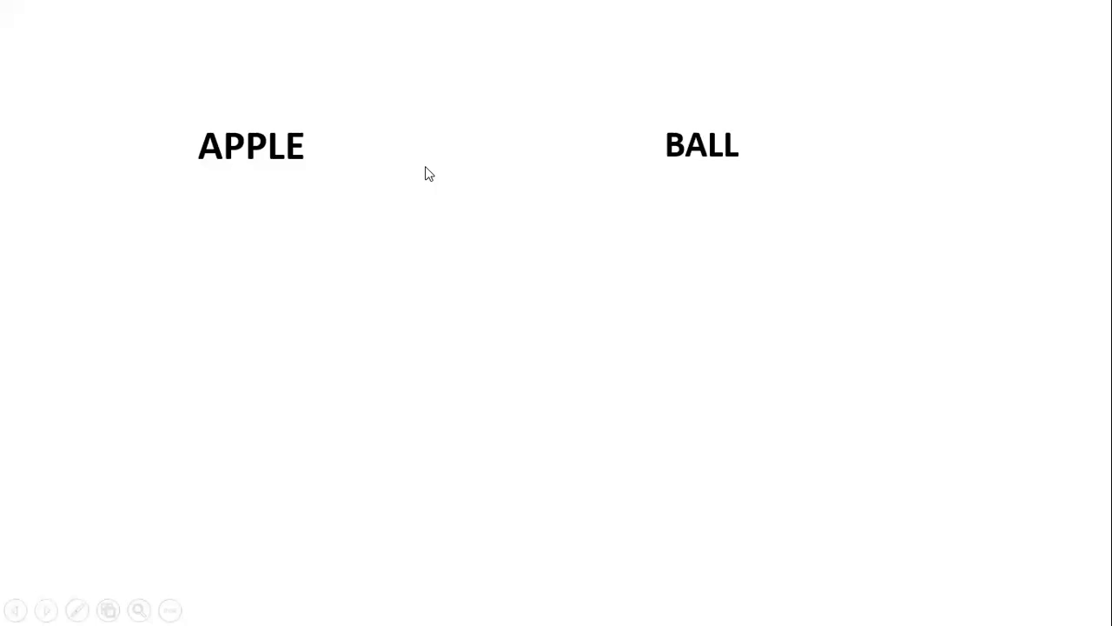
click(440, 191)
click(440, 191)
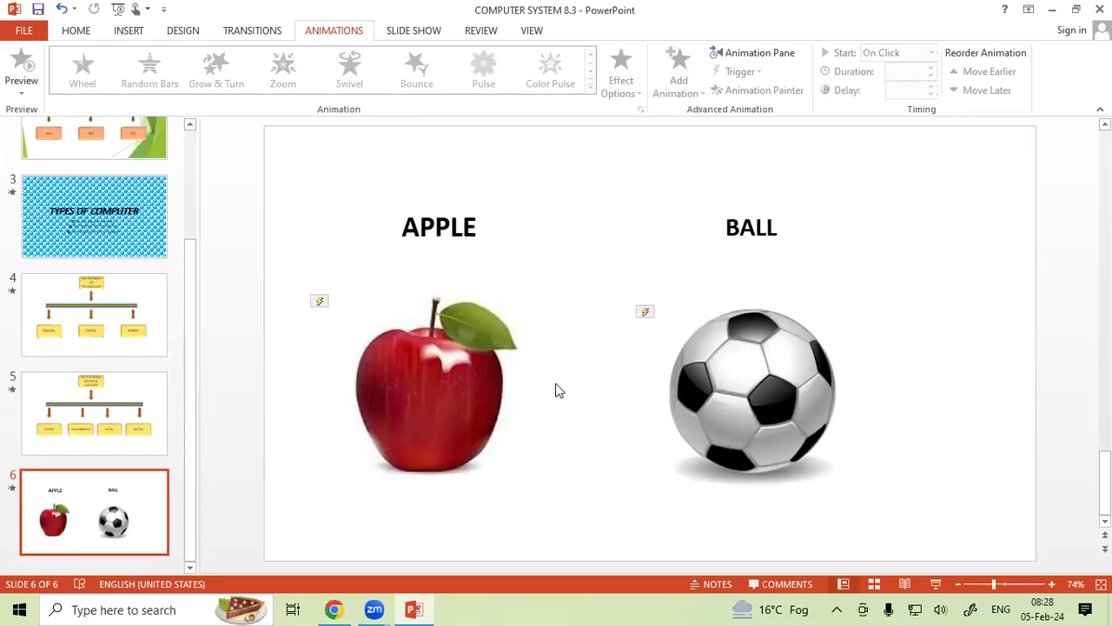
key(shift+F5)
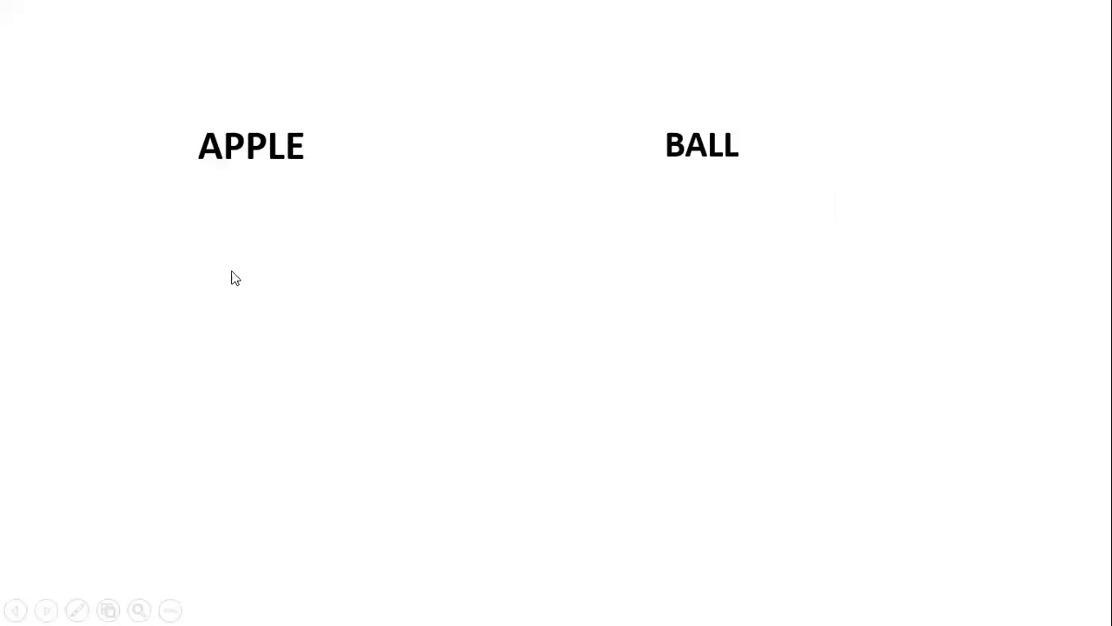
click(249, 156)
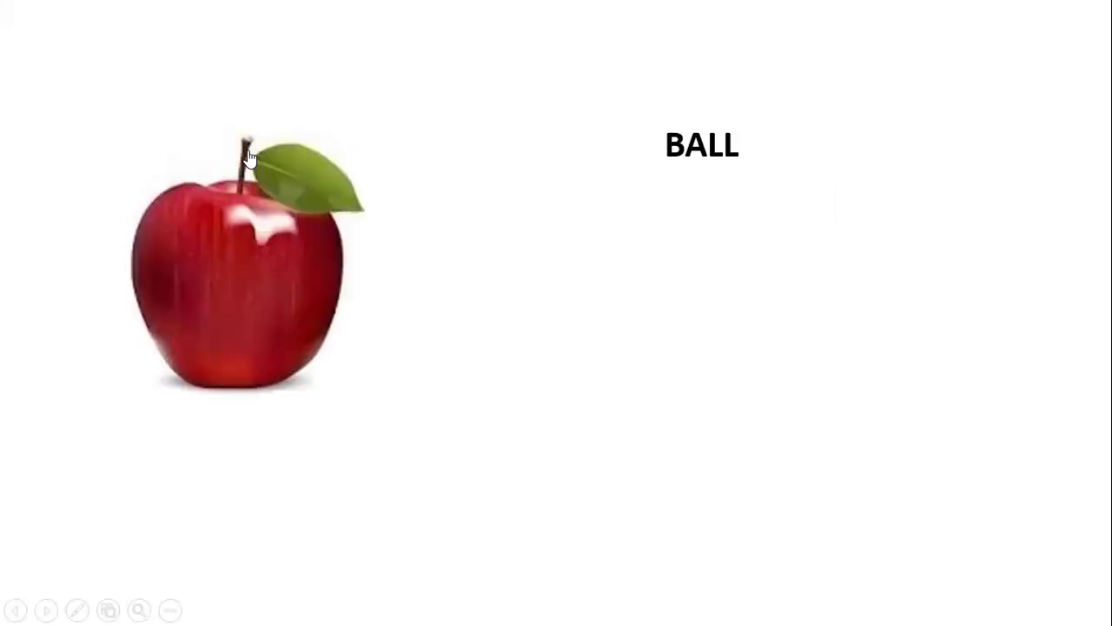
click(676, 162)
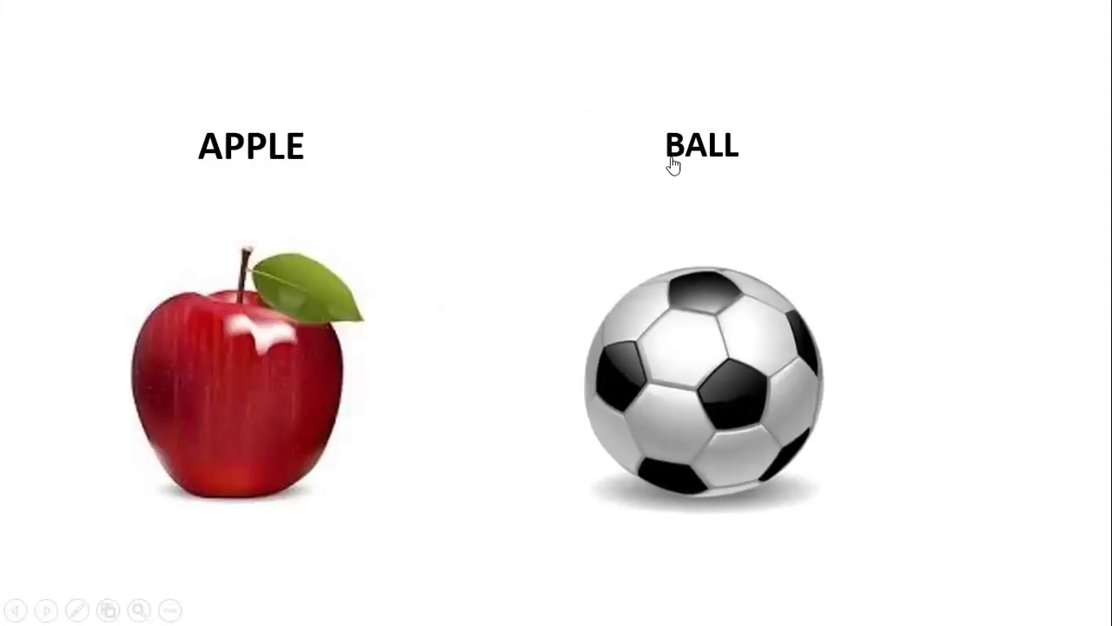
key(Escape)
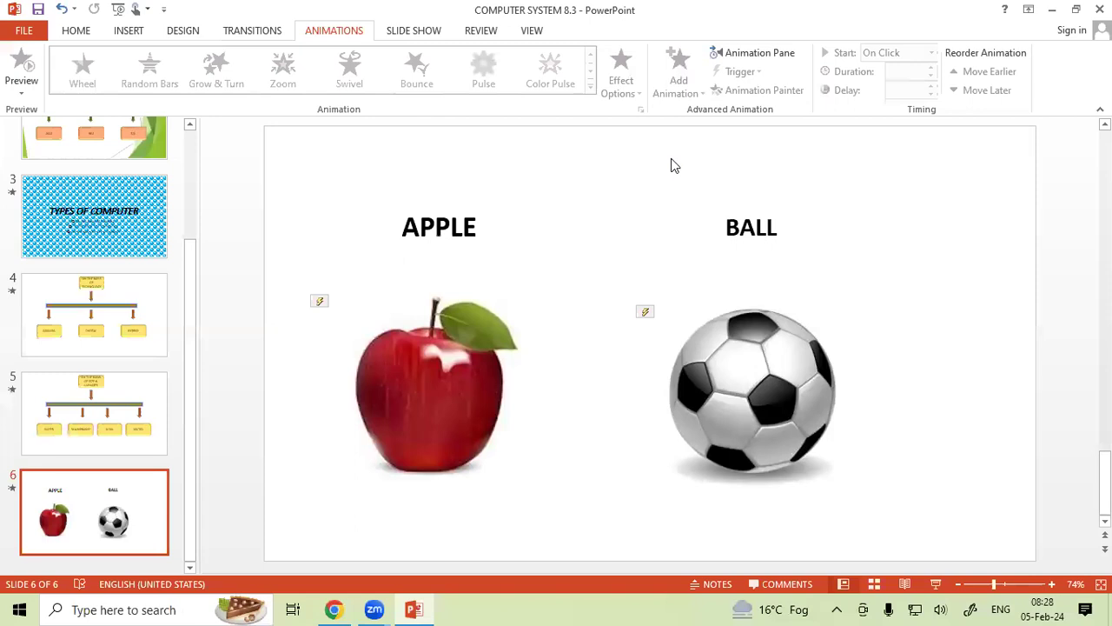
key(shift+F5)
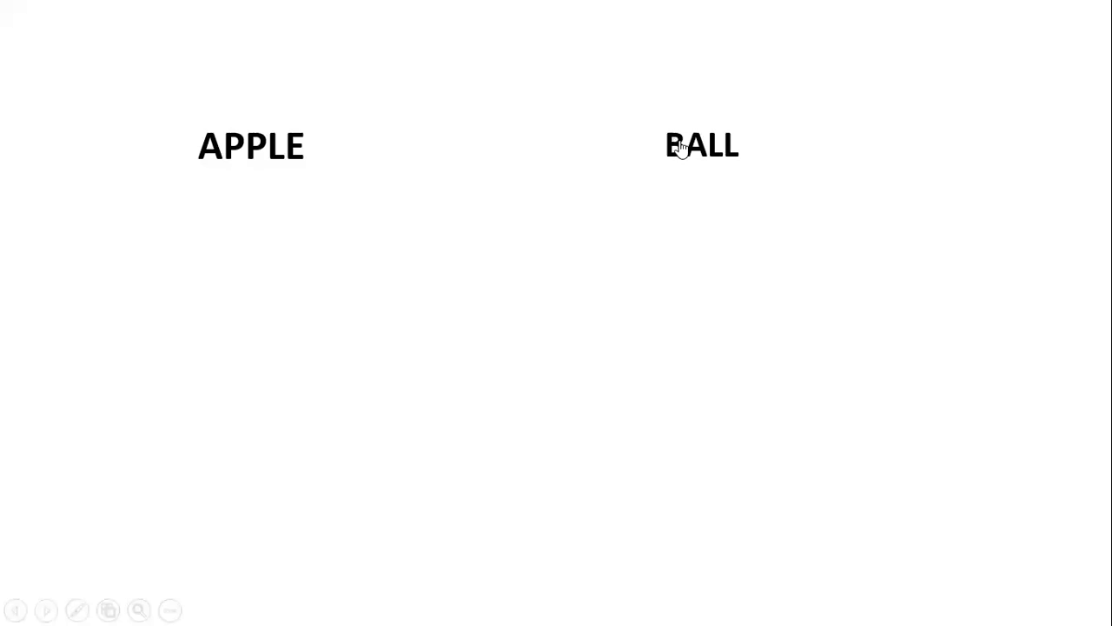
click(680, 148)
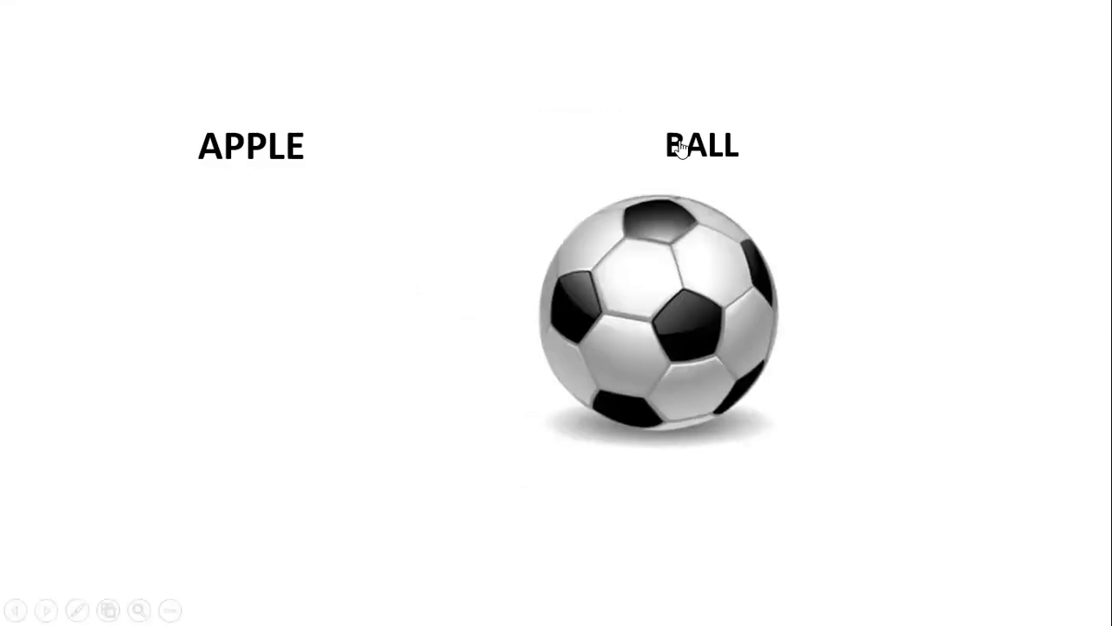
click(287, 152)
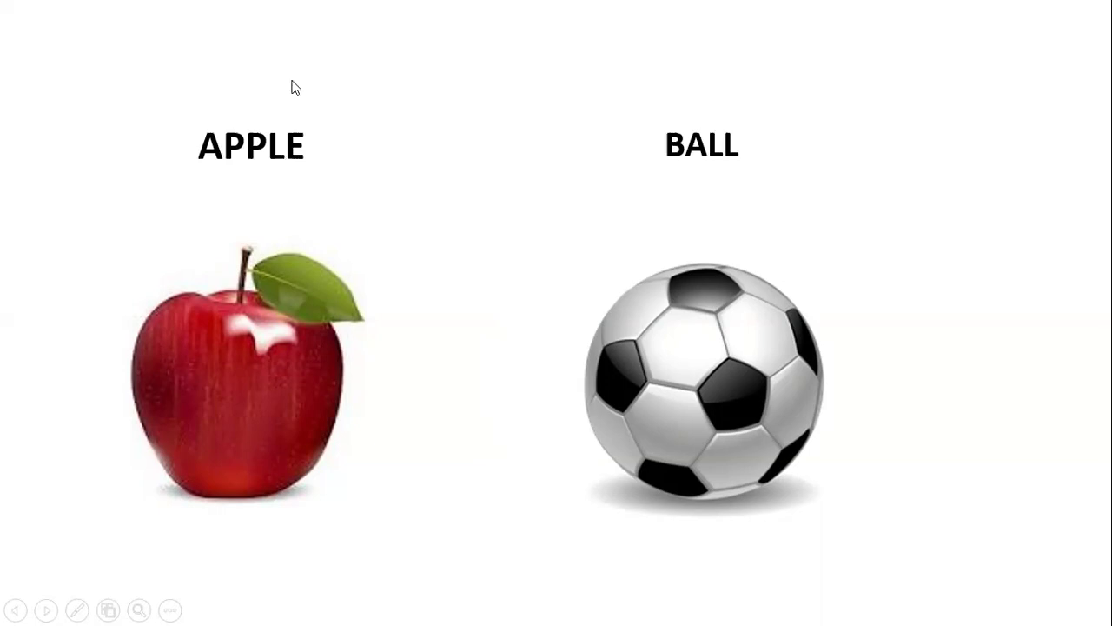
click(290, 32)
click(352, 68)
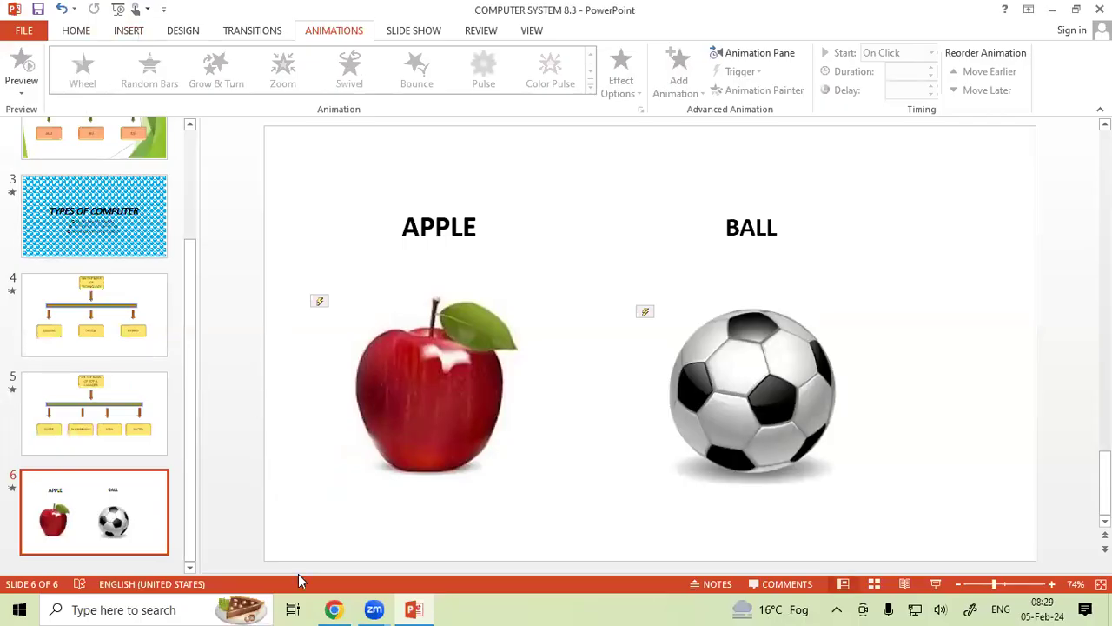
Step: Add a new slide 7 with a top-left text box reading APPLE
key(ctrl+m)
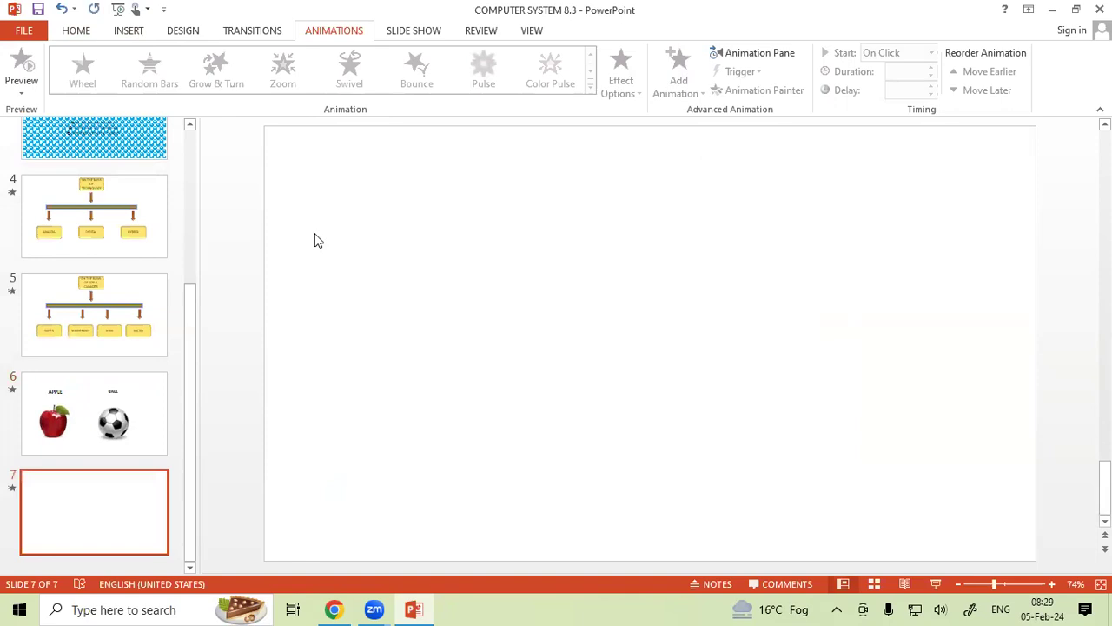
click(133, 34)
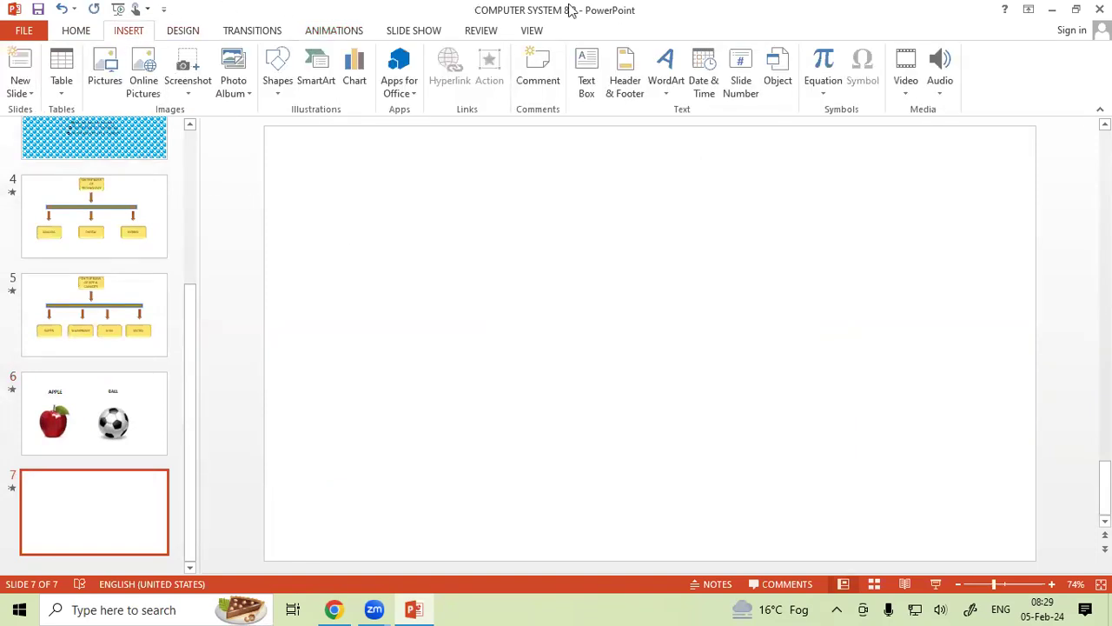
click(587, 71)
drag(345, 212, 492, 245)
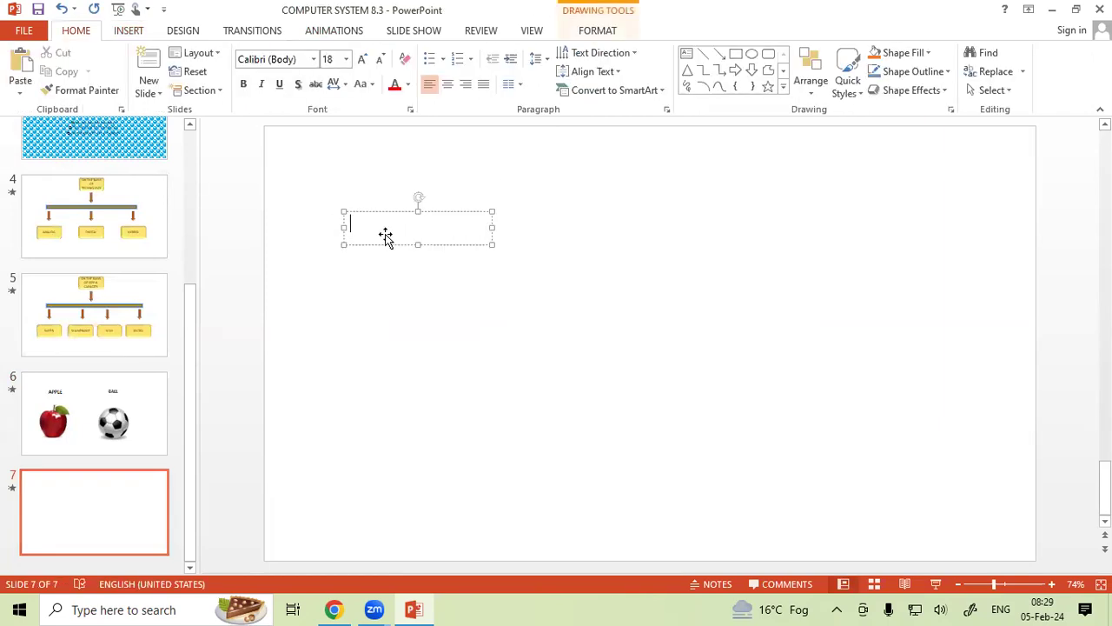
text(apple)
key(BackSpace)
key(BackSpace)
key(BackSpace)
key(BackSpace)
key(BackSpace)
text(APPP)
key(BackSpace)
text(LE)
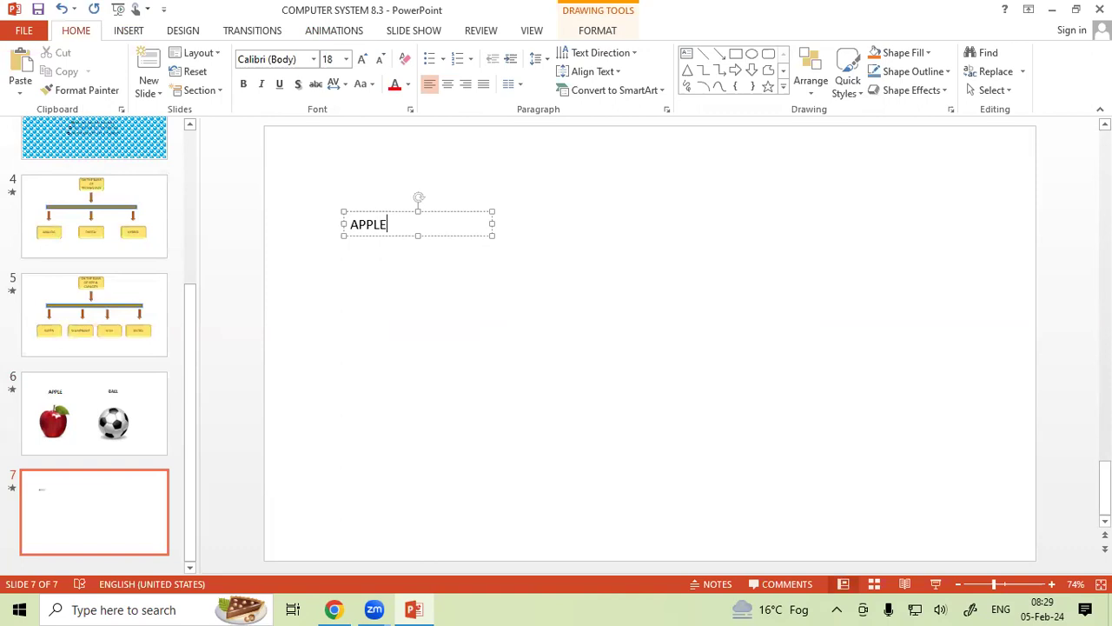
click(624, 278)
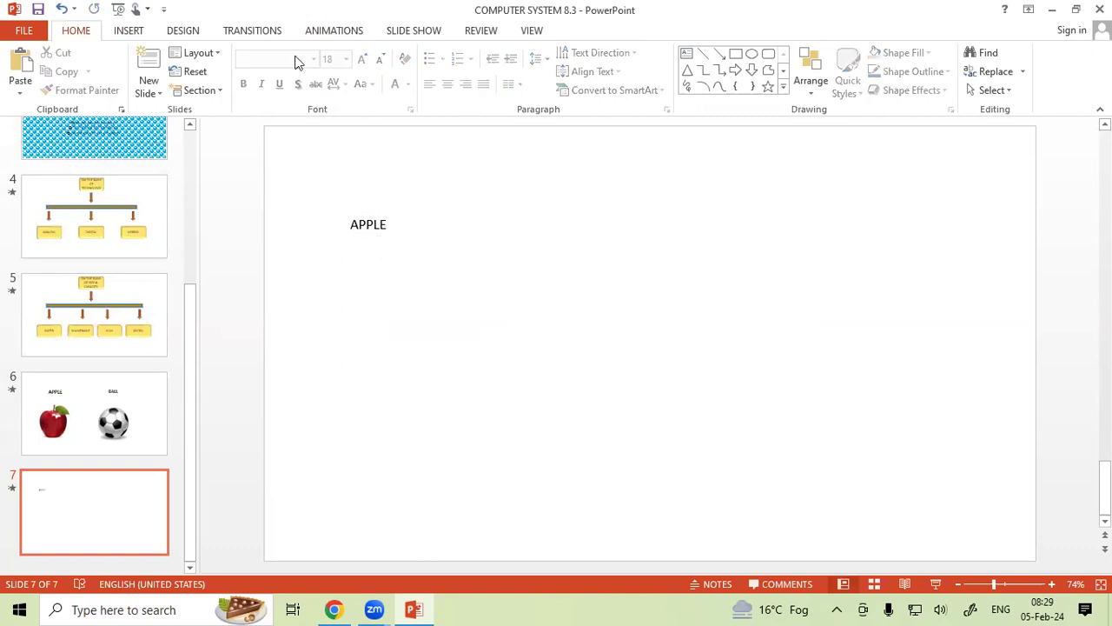
Step: Add a second text box reading BOY at the top right
click(131, 33)
click(596, 76)
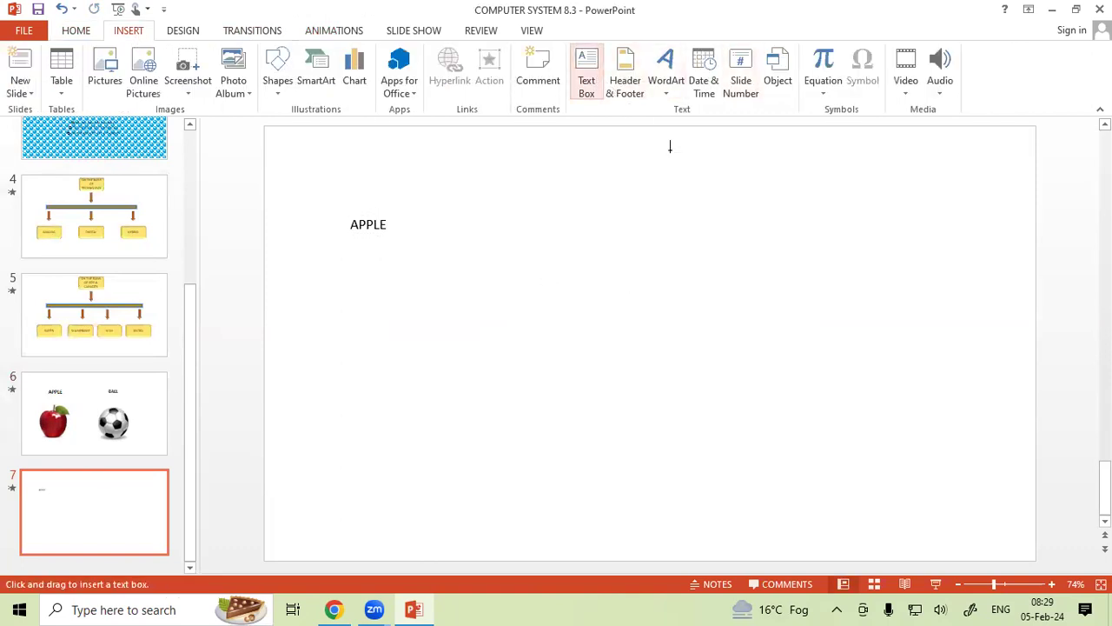
drag(698, 212, 798, 235)
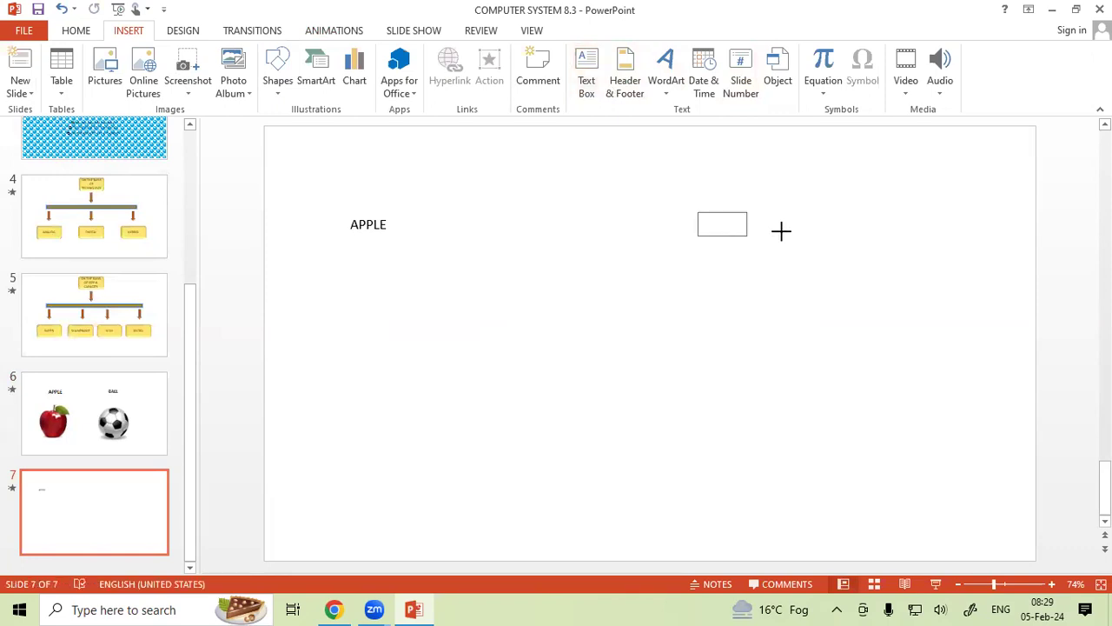
text(BOY)
click(487, 281)
Step: Make both the APPLE and BOY labels bold, italic and 36 point
click(380, 224)
shift+click(689, 224)
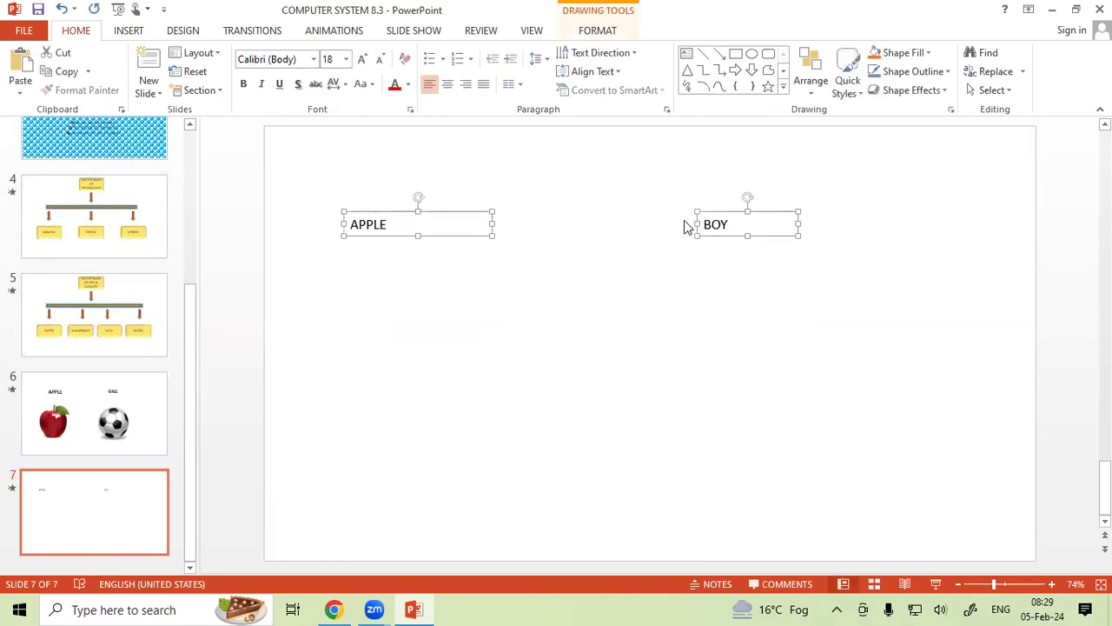
click(243, 84)
click(262, 85)
click(346, 59)
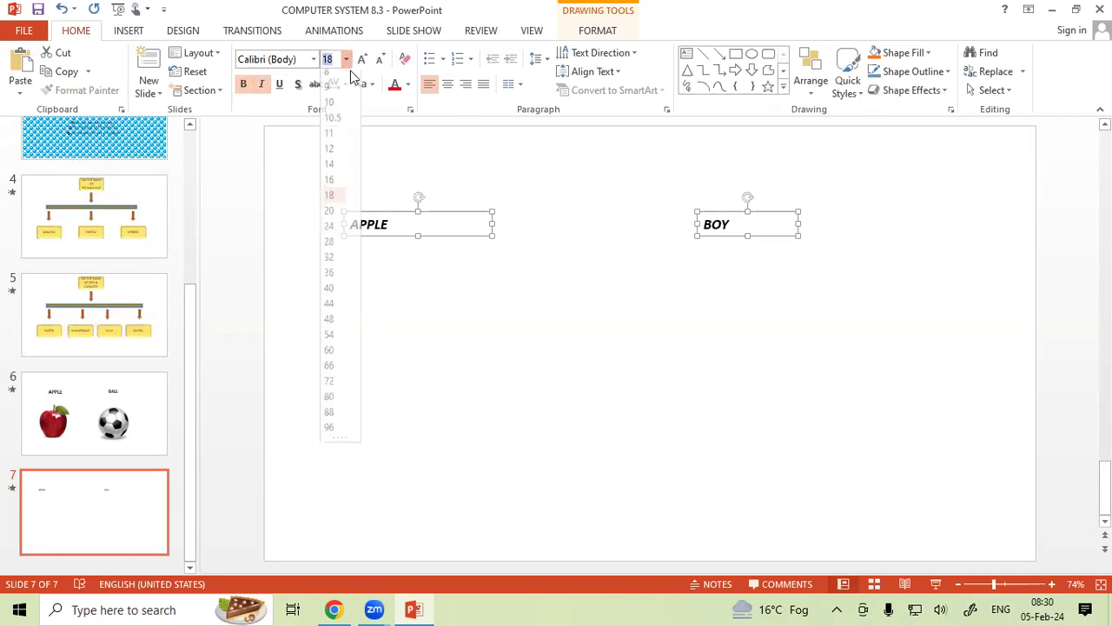
click(334, 280)
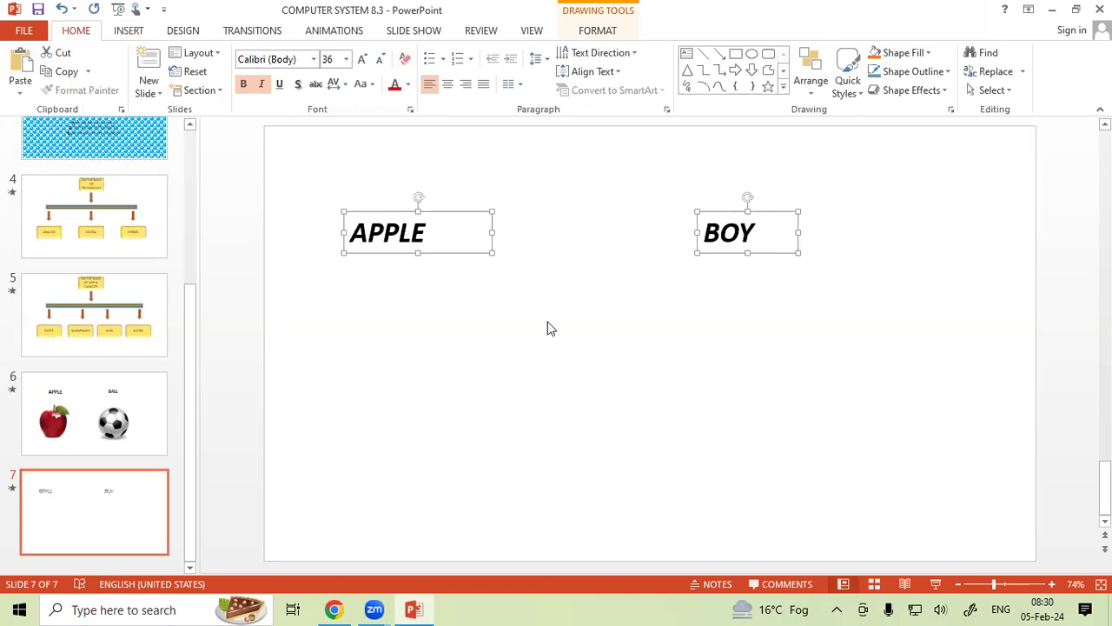
click(600, 343)
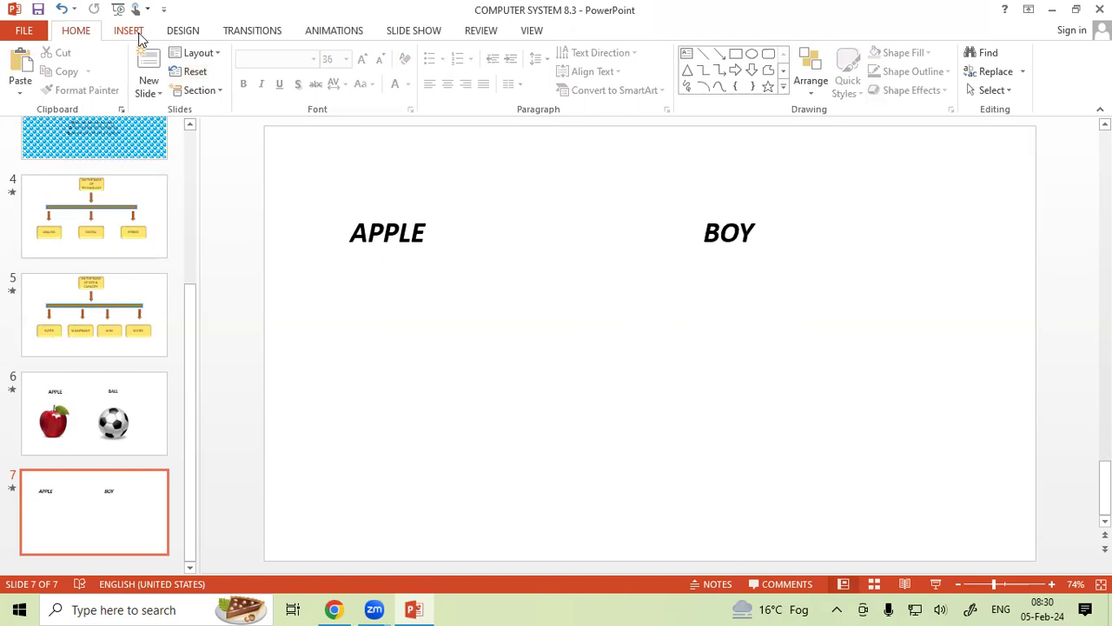
Step: Insert the APPLE image from 3D Objects onto slide 7 and enlarge it
click(130, 32)
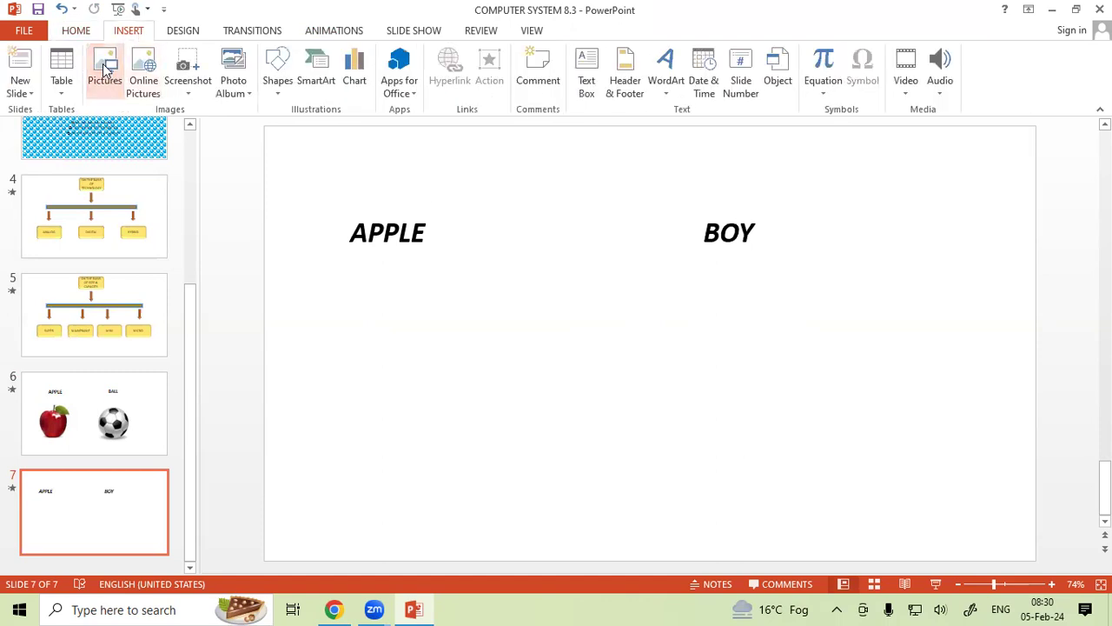
click(105, 69)
click(178, 126)
click(391, 362)
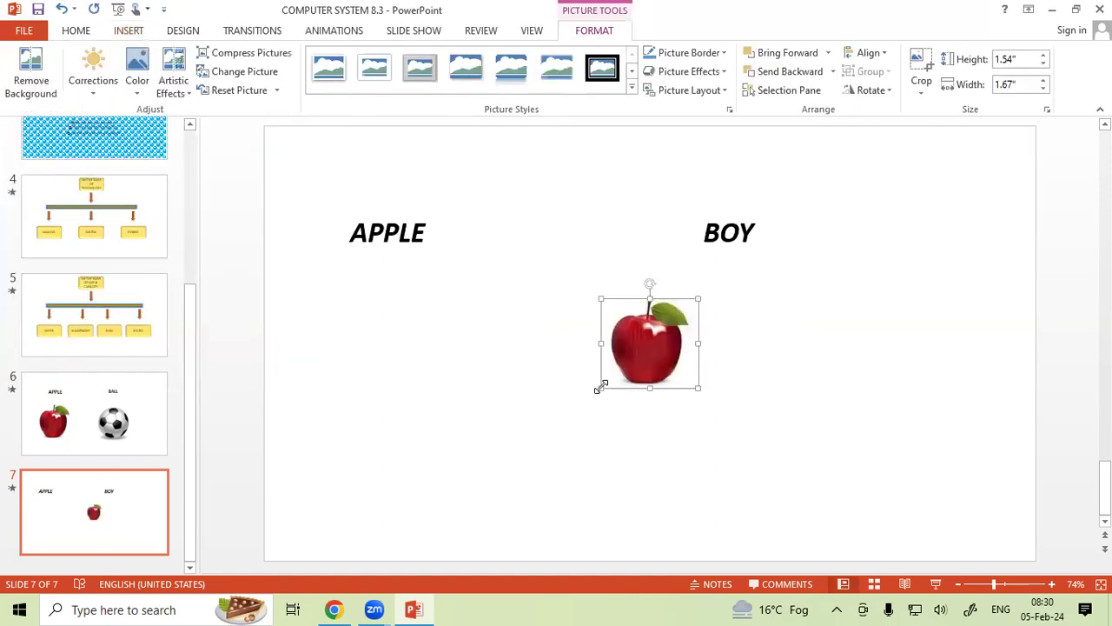
drag(602, 388, 479, 482)
Step: Move the apple picture beneath the APPLE label
drag(472, 409, 368, 402)
click(574, 343)
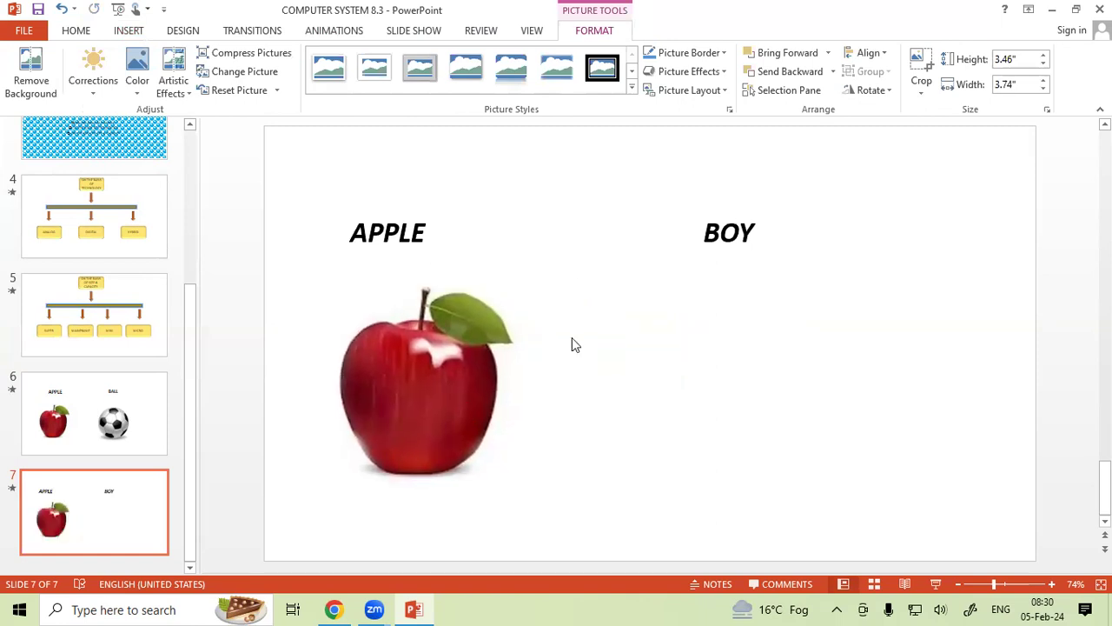
click(128, 35)
click(104, 69)
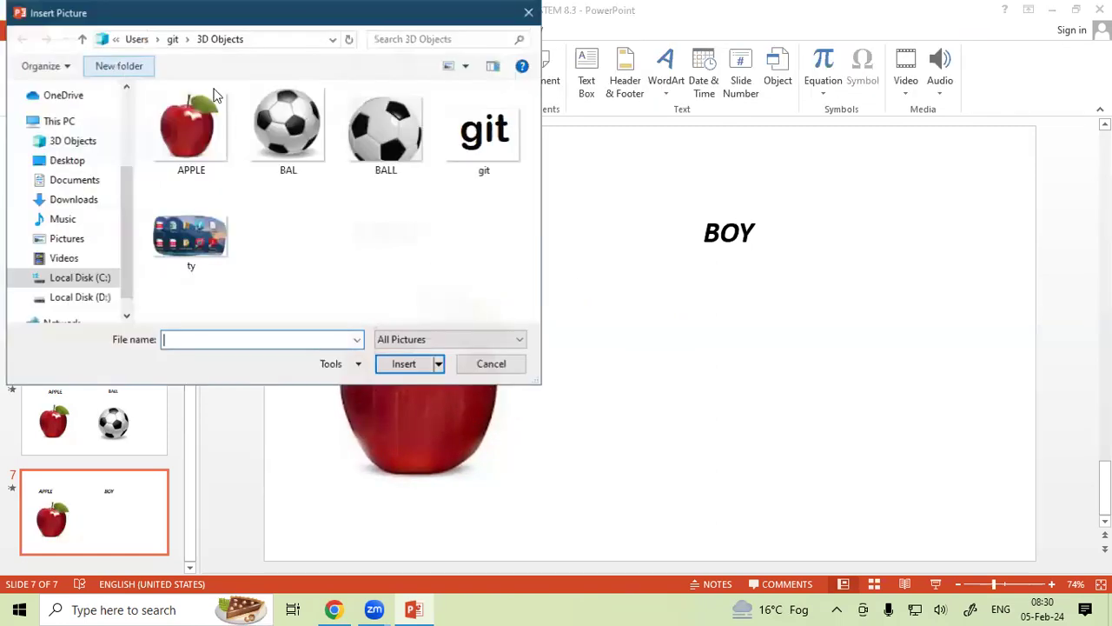
click(529, 12)
Step: Change the right-hand label text from BOY to BALL
click(750, 232)
double_click(743, 232)
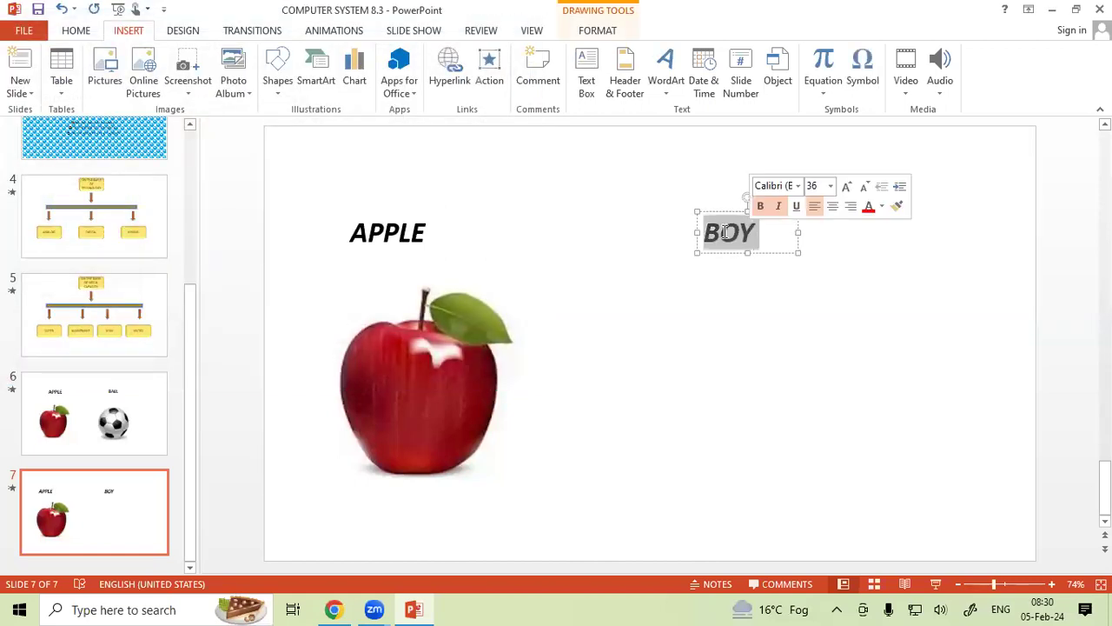
text(BALL)
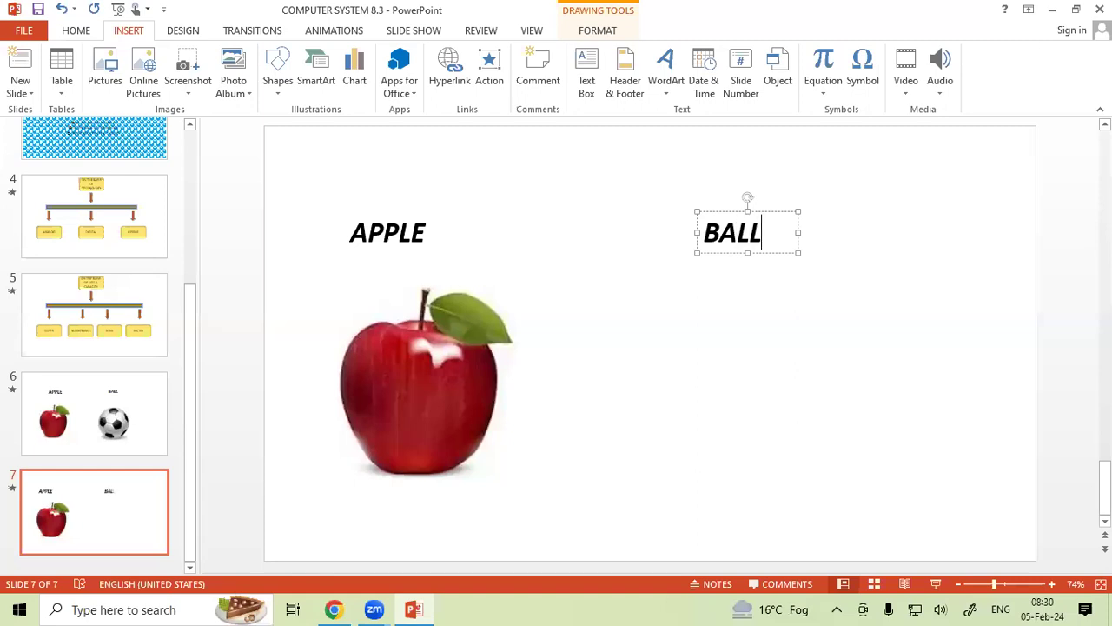
click(626, 408)
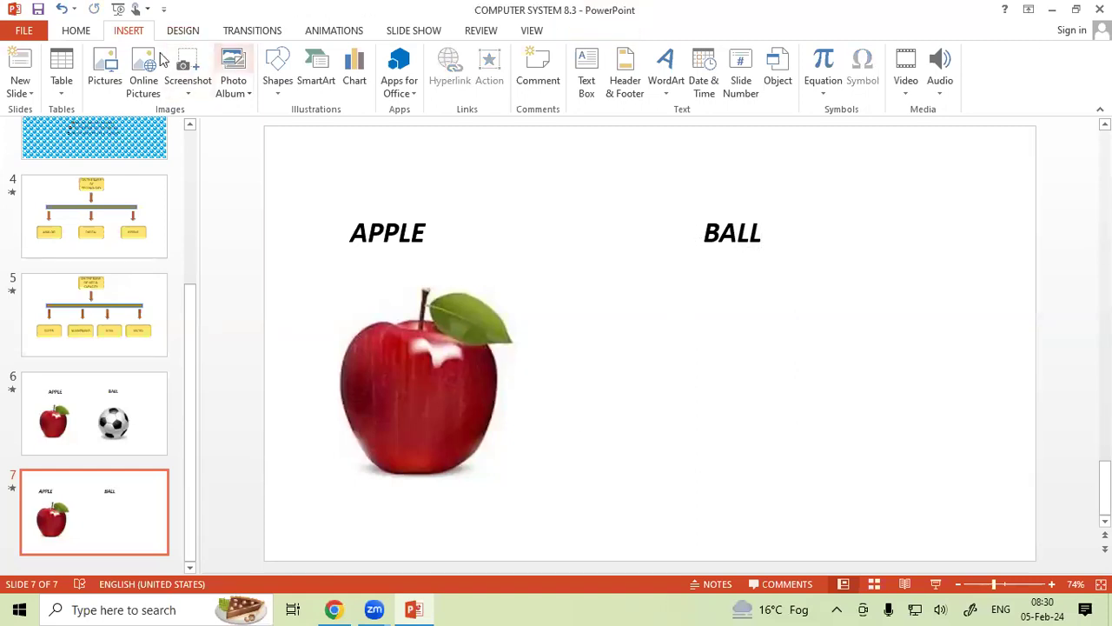
Step: Insert the BAL ball image, enlarge it to 3.04 inches and place it beneath BALL
click(104, 70)
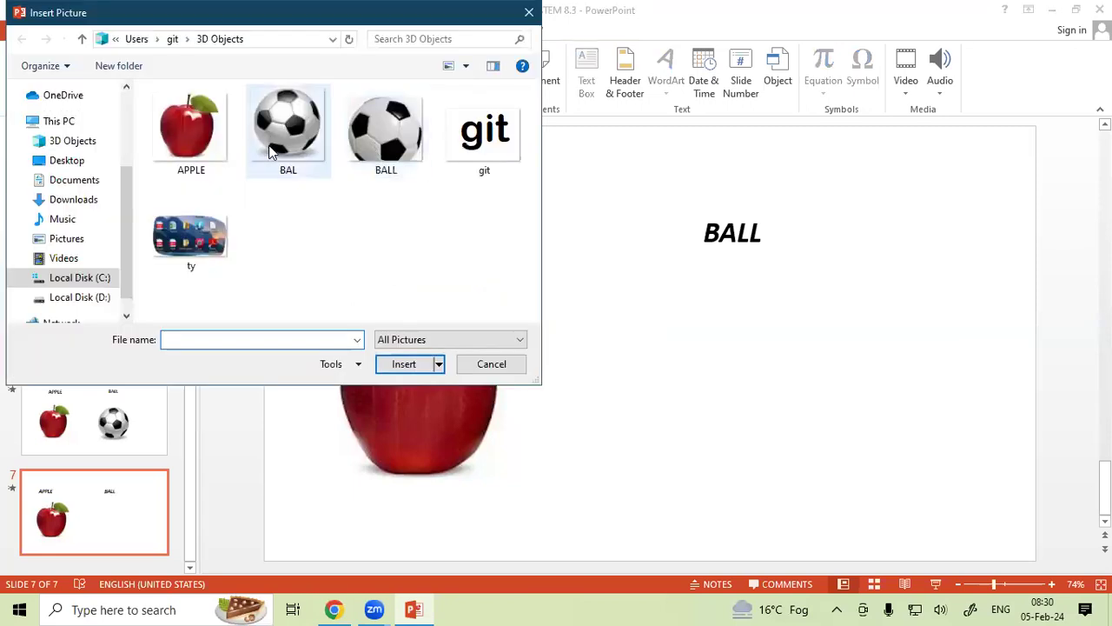
click(269, 152)
click(403, 363)
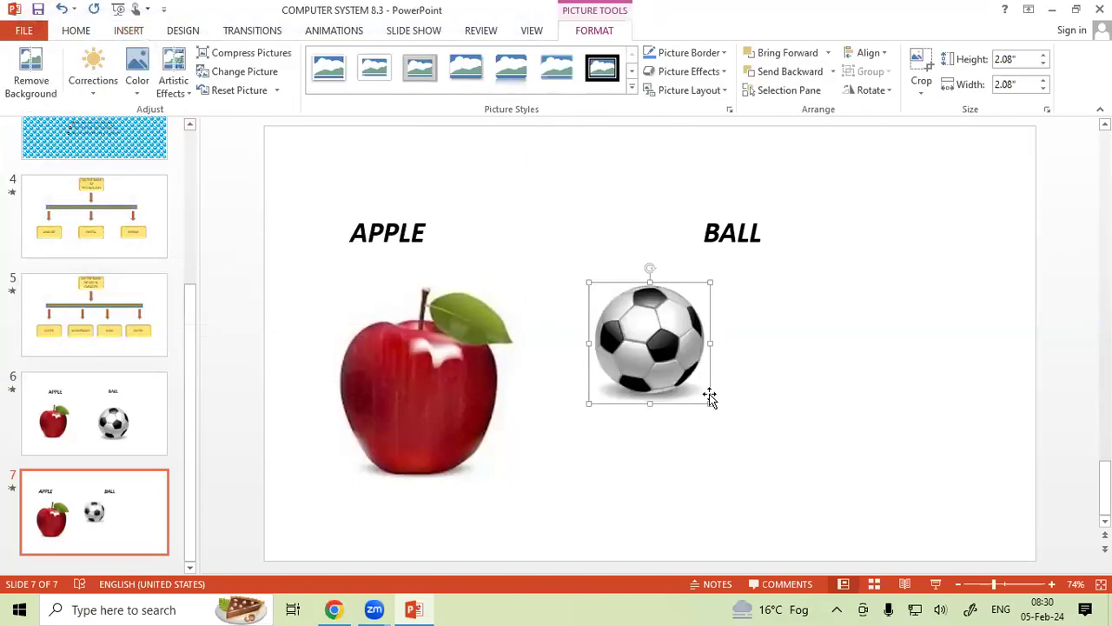
drag(711, 403, 766, 458)
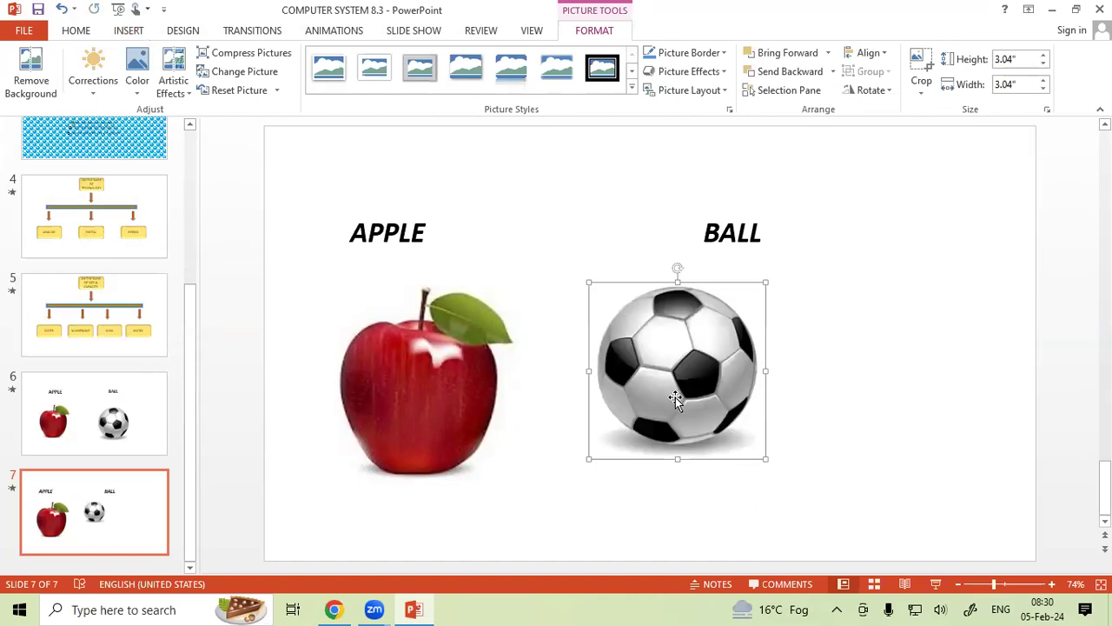
drag(677, 400, 754, 402)
click(902, 186)
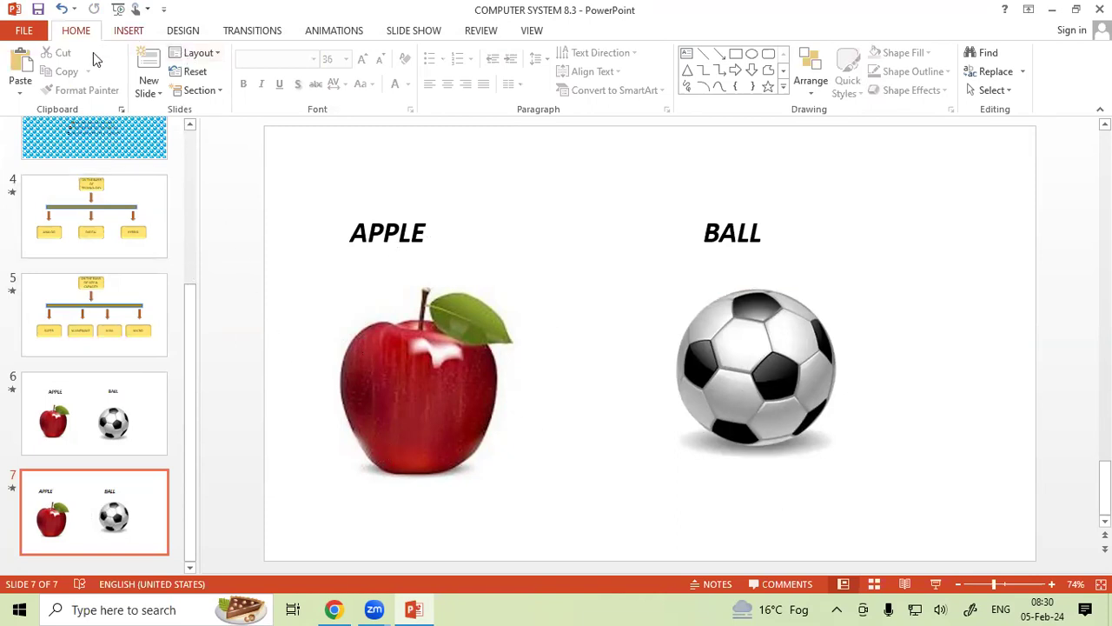
Step: Open the Selection pane and enlarge the ball picture slightly
click(994, 90)
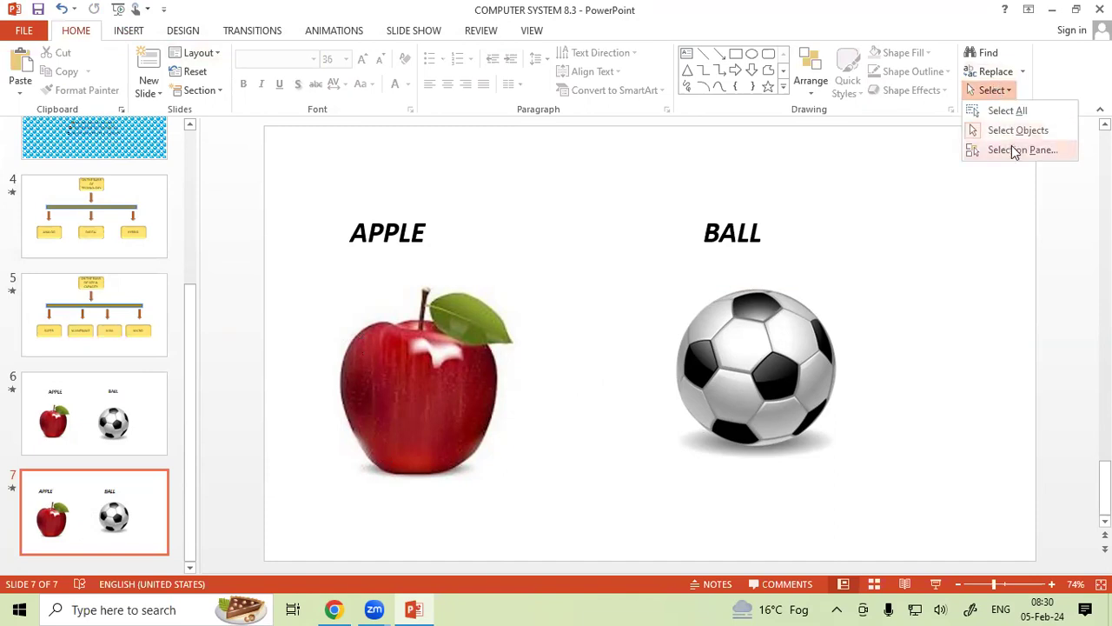
click(1012, 148)
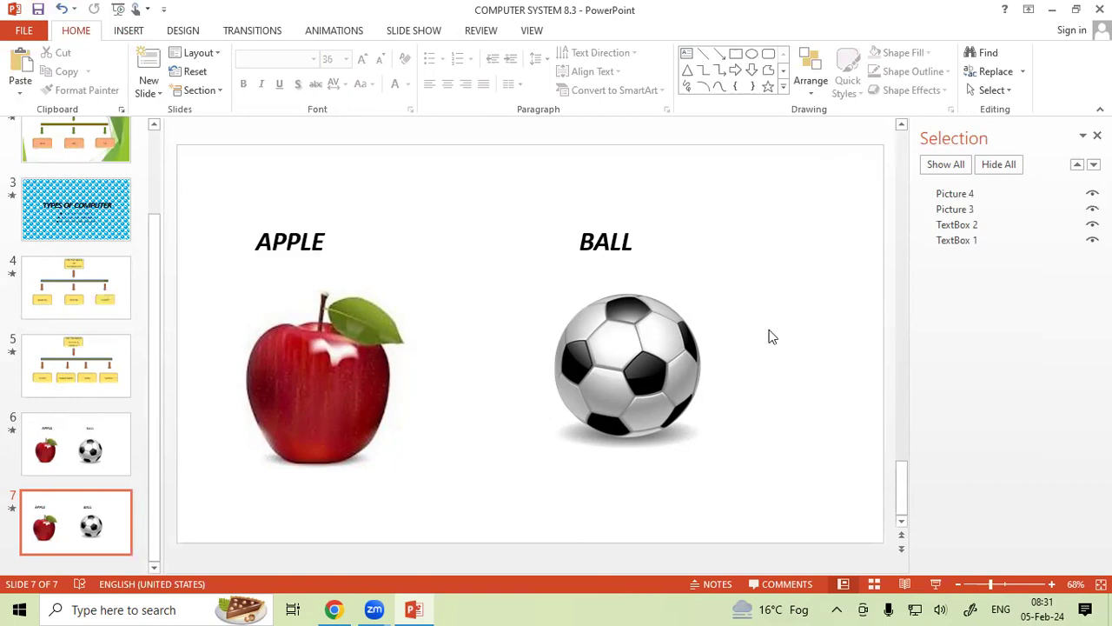
click(650, 382)
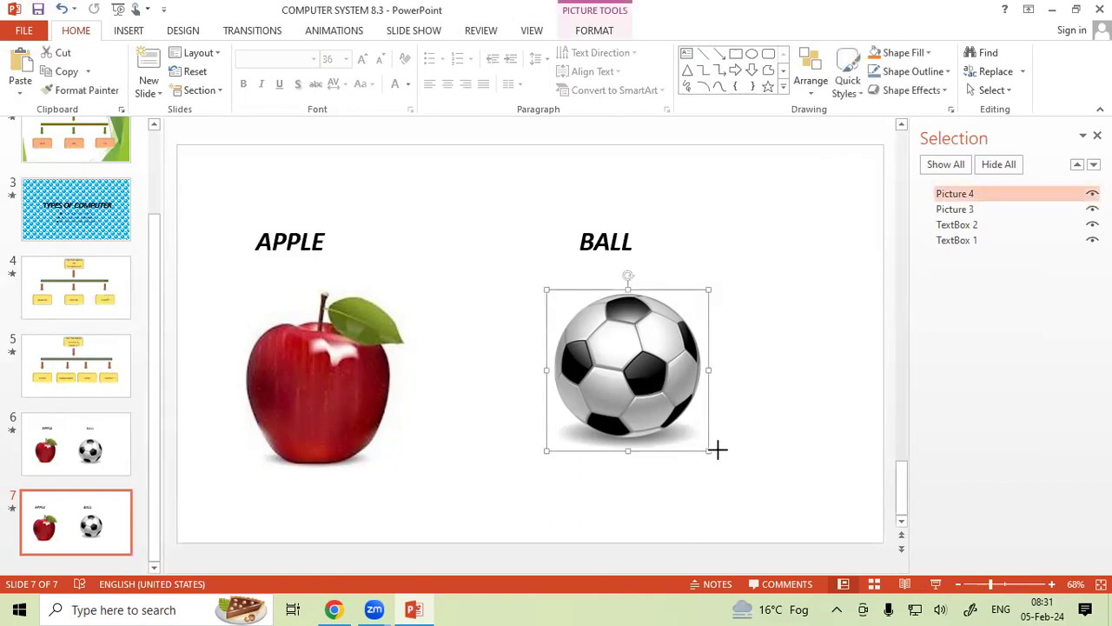
drag(718, 449, 727, 459)
click(841, 324)
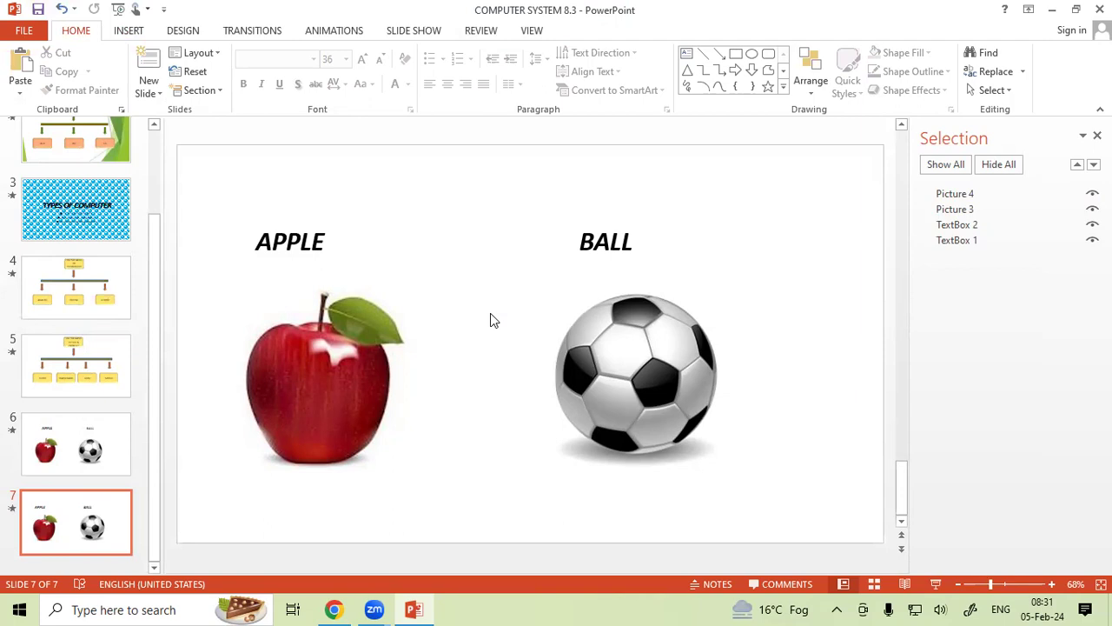
click(940, 164)
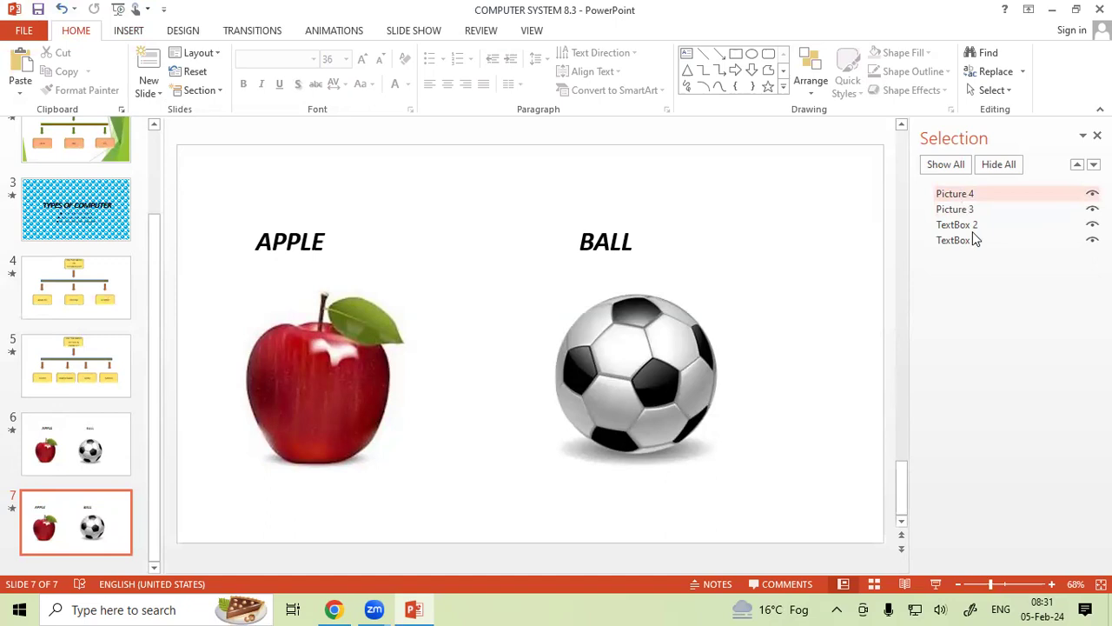
Step: Rename the APPLE label's text box object to APPLE
click(980, 249)
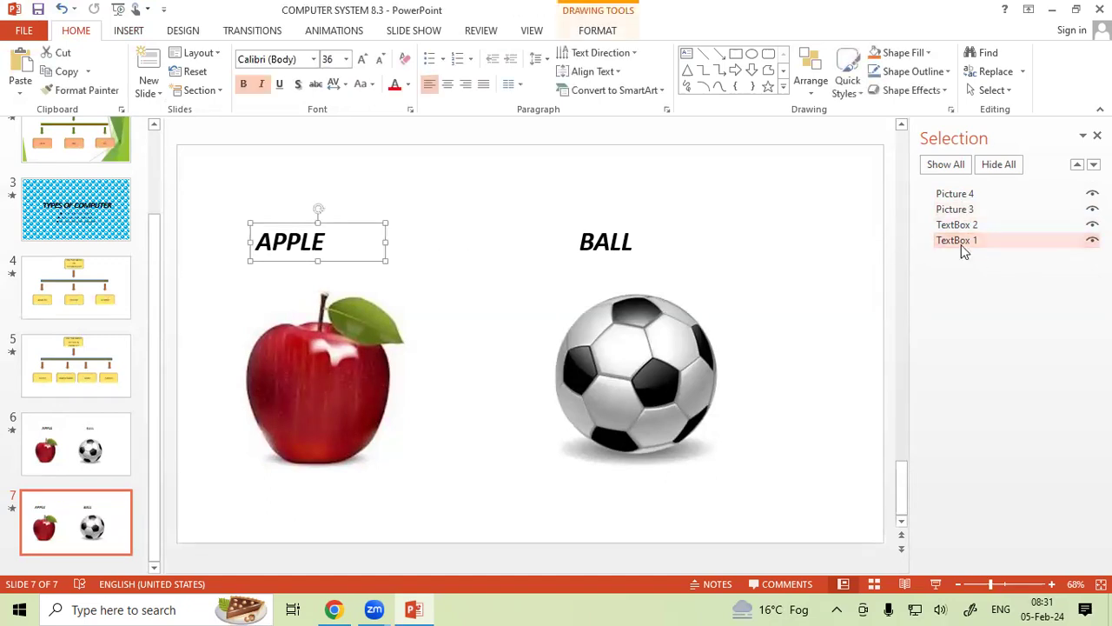
click(982, 243)
double_click(953, 243)
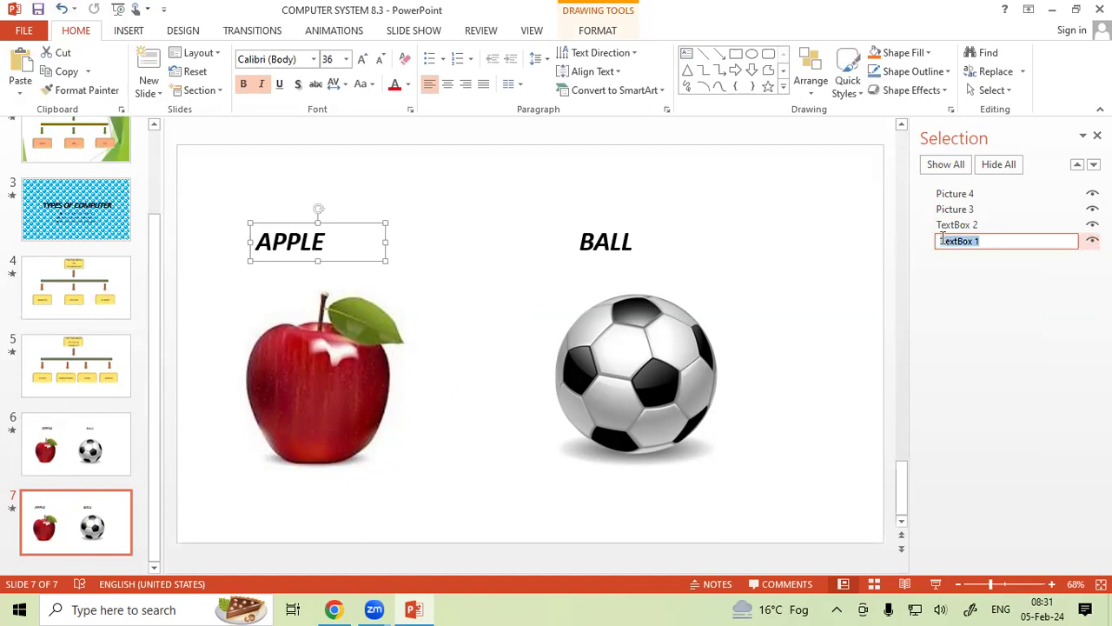
text(APPLE)
Step: Rename the BALL label's text box object to BALL and close the Selection pane
click(997, 224)
drag(994, 226, 923, 235)
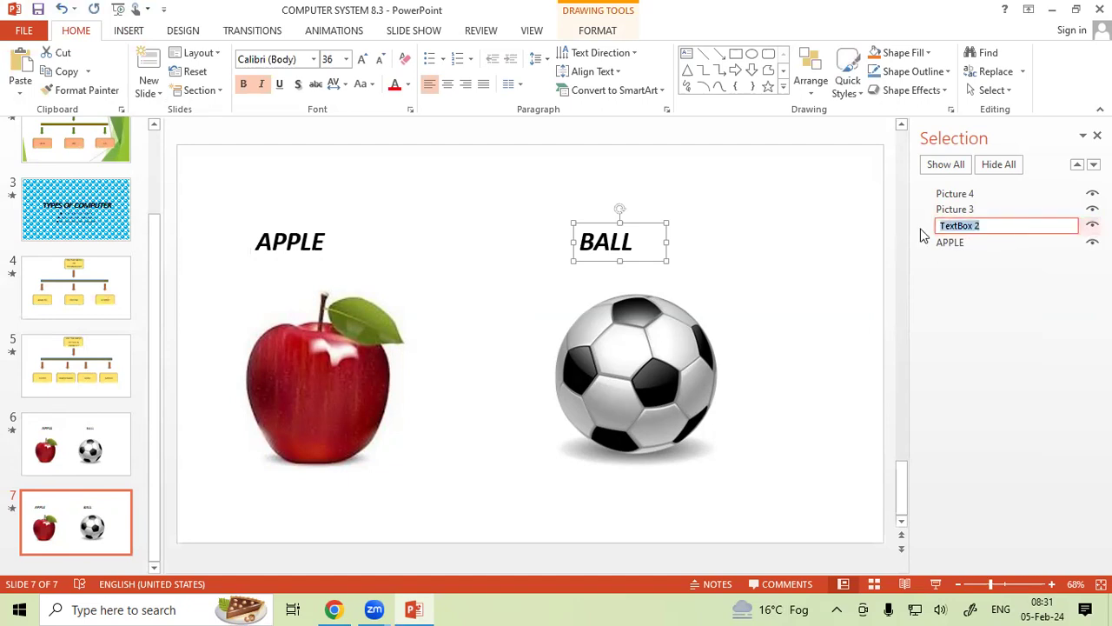
text(BA)
click(832, 231)
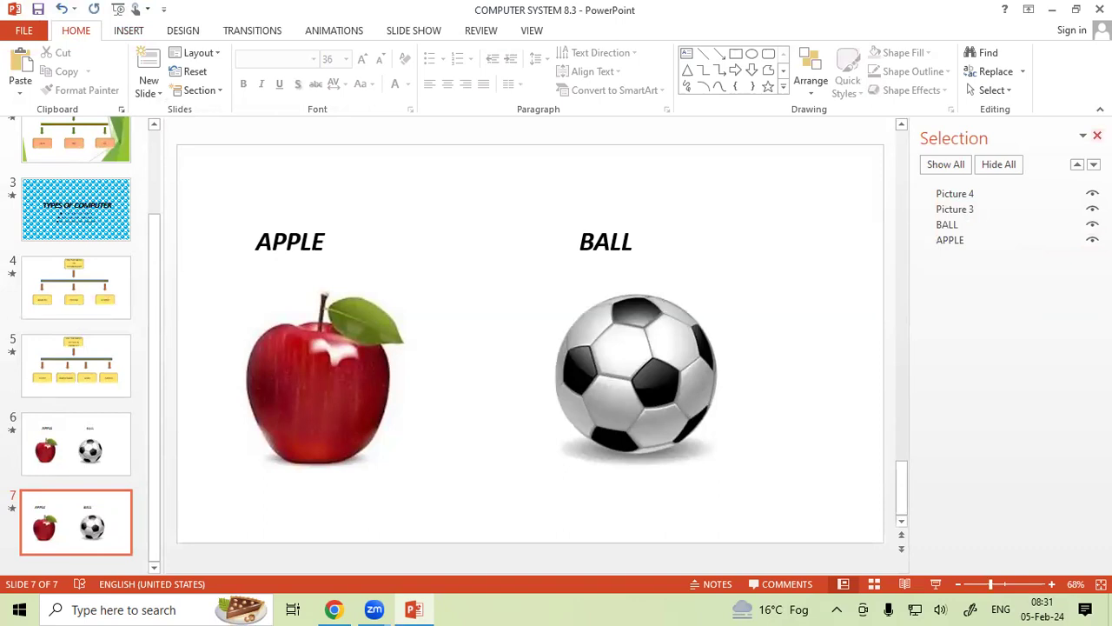
click(1097, 136)
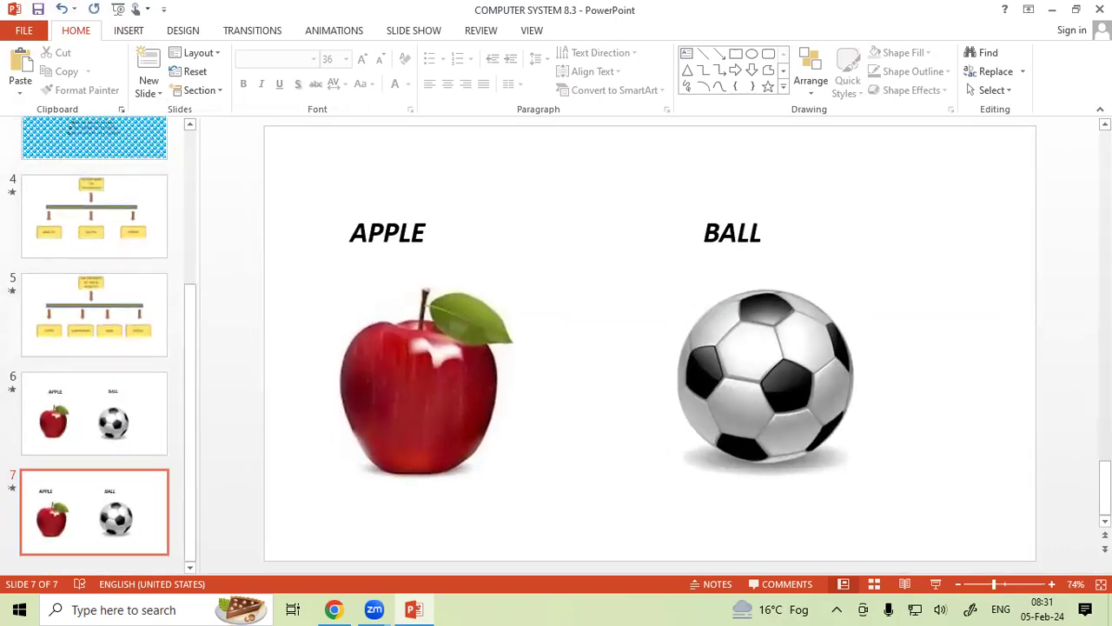
Step: Briefly preview slide 7, then give the apple picture a Fly In entrance
key(shift+F5)
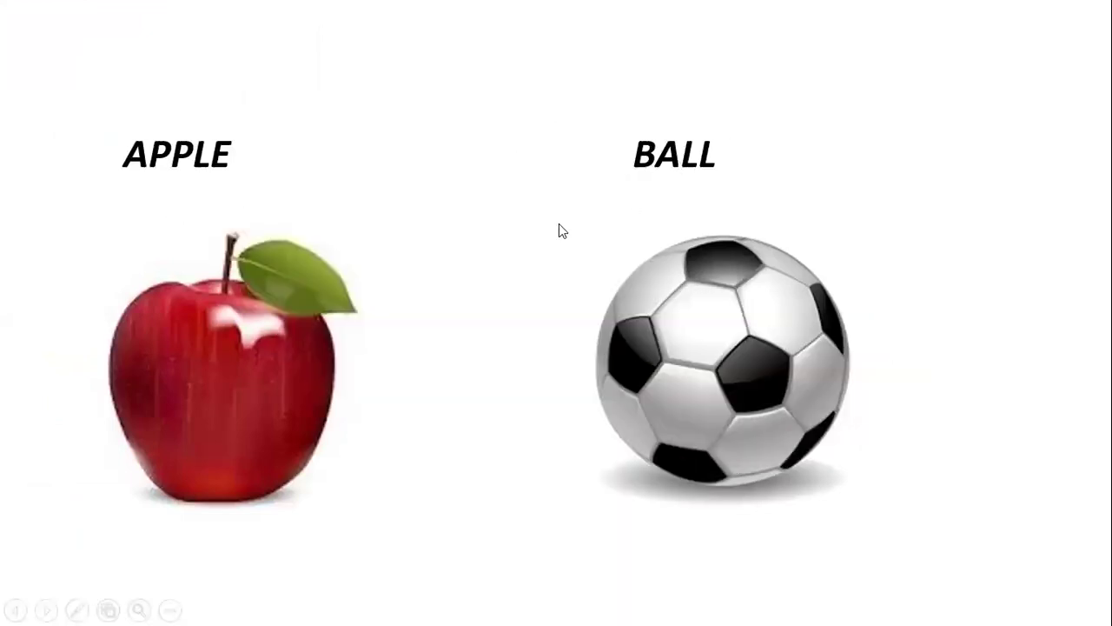
key(Escape)
click(405, 299)
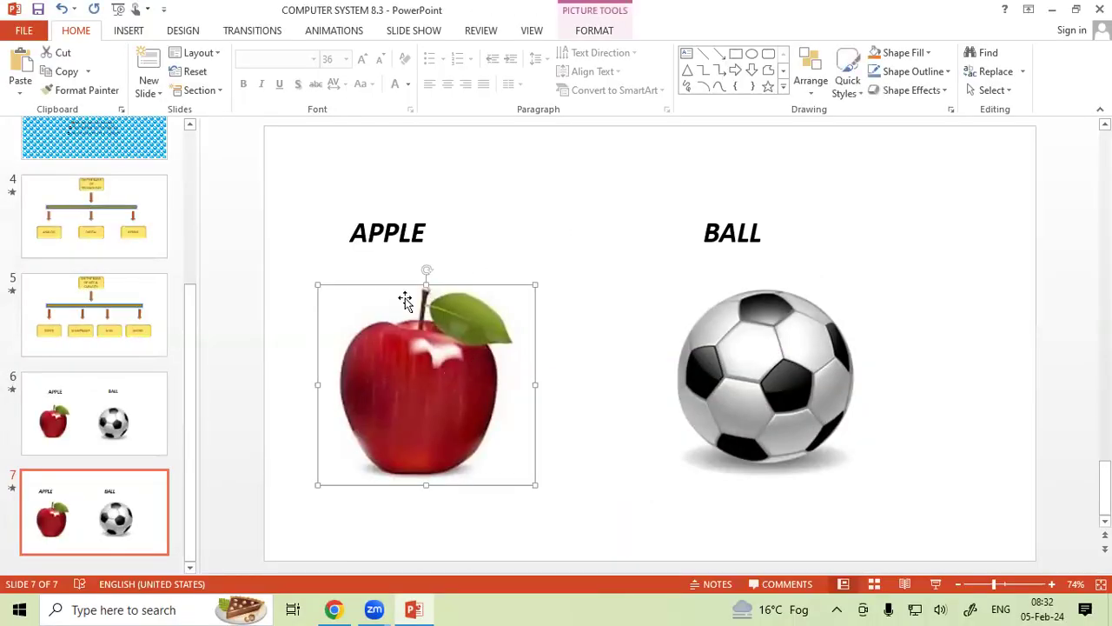
click(339, 32)
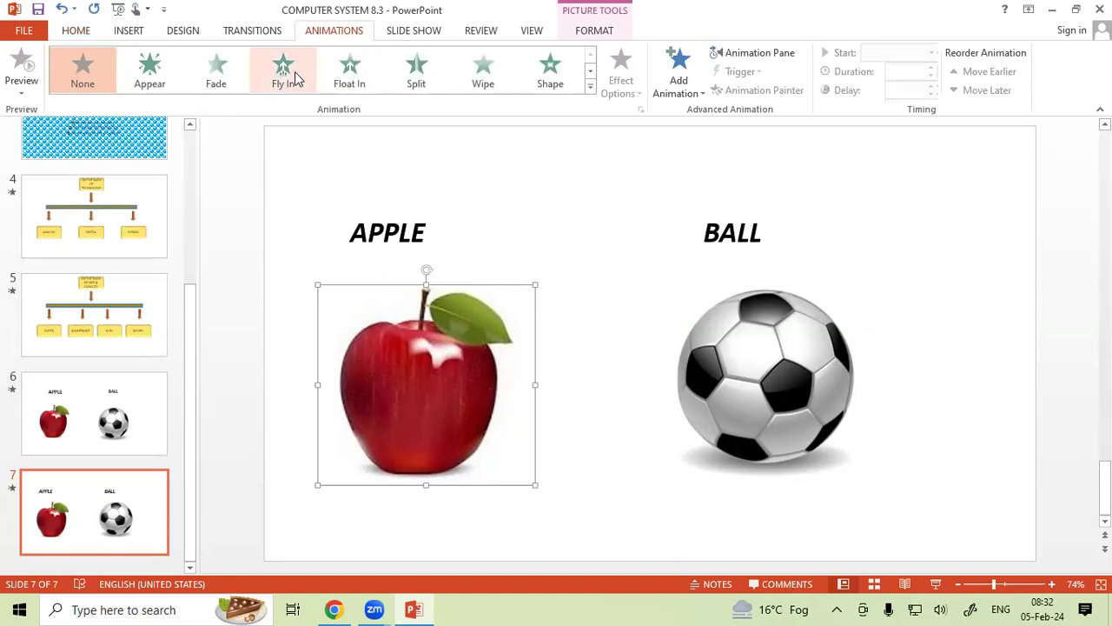
click(283, 76)
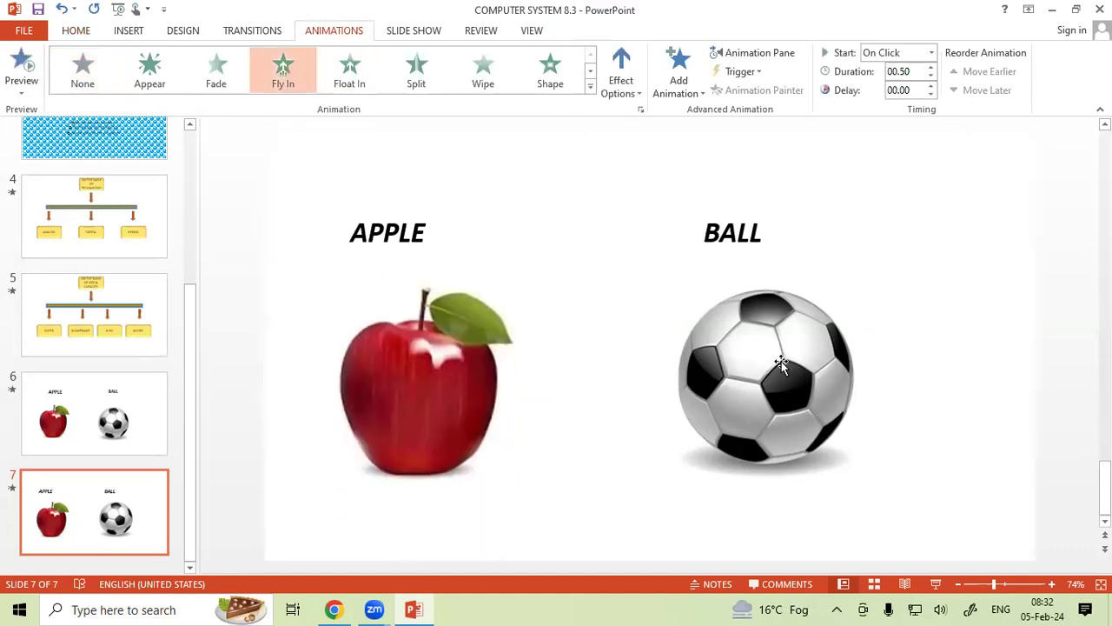
Step: Give the ball picture a Bounce entrance and preview slide 7's animations as a slide show
click(730, 318)
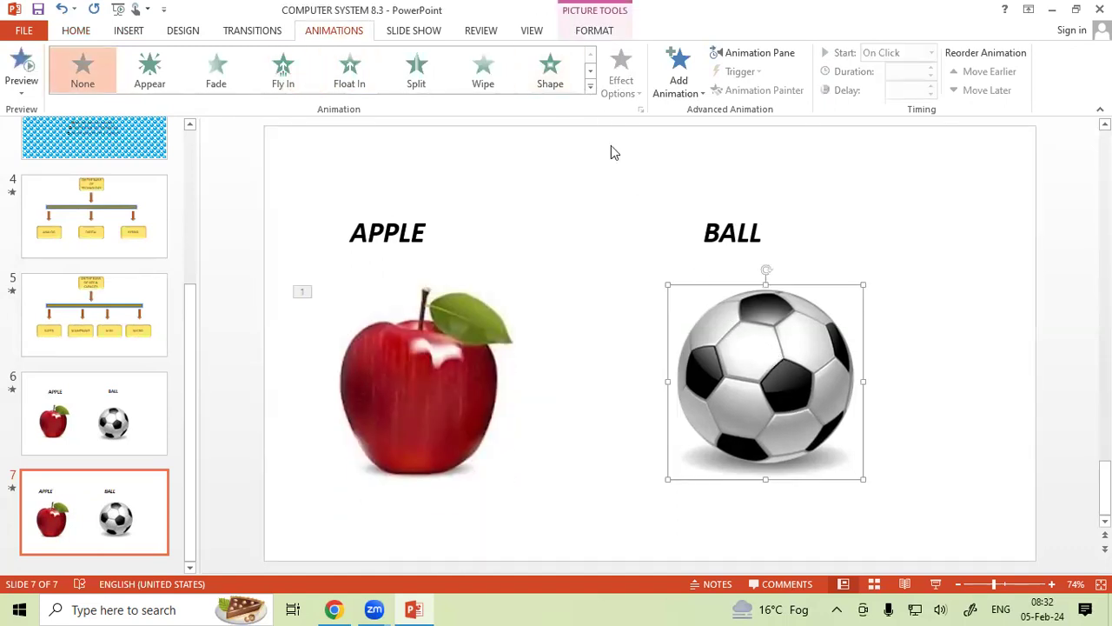
click(590, 86)
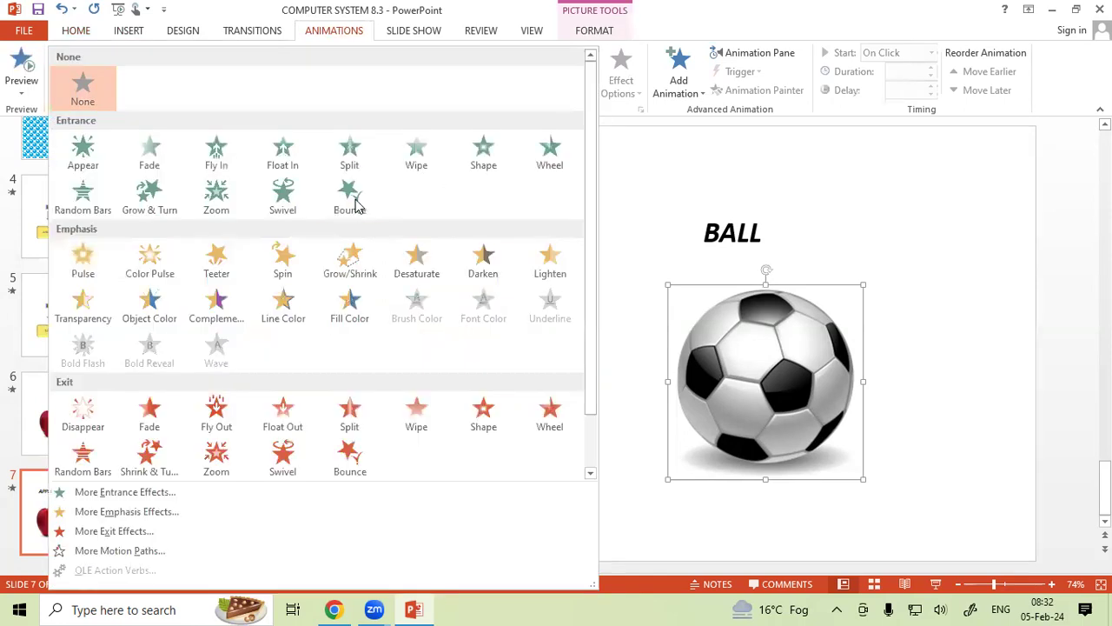
click(350, 198)
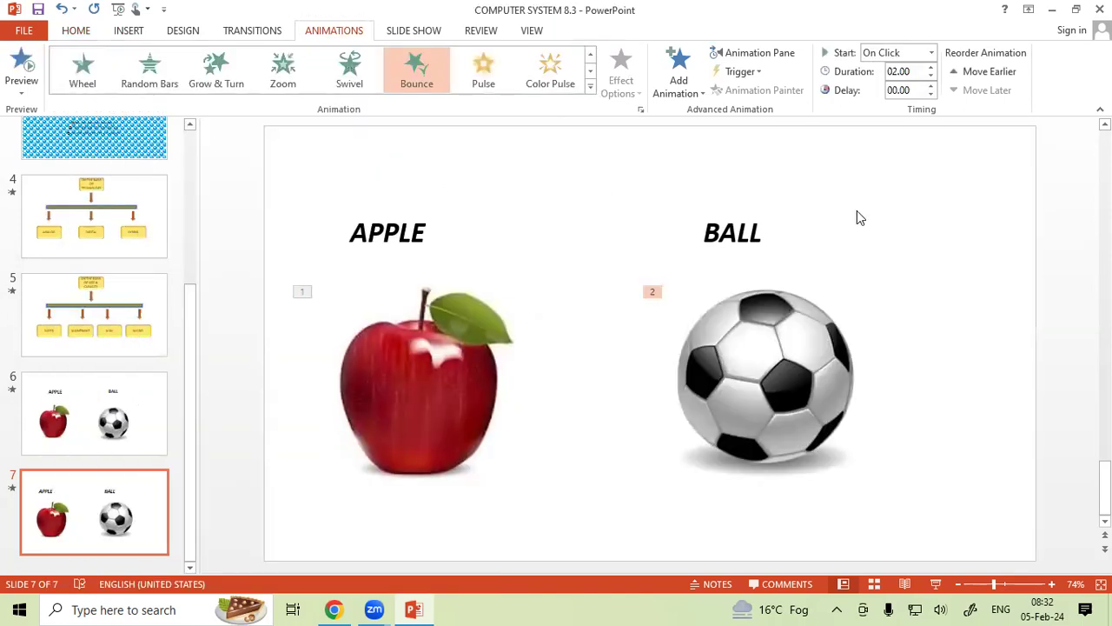
key(shift+F5)
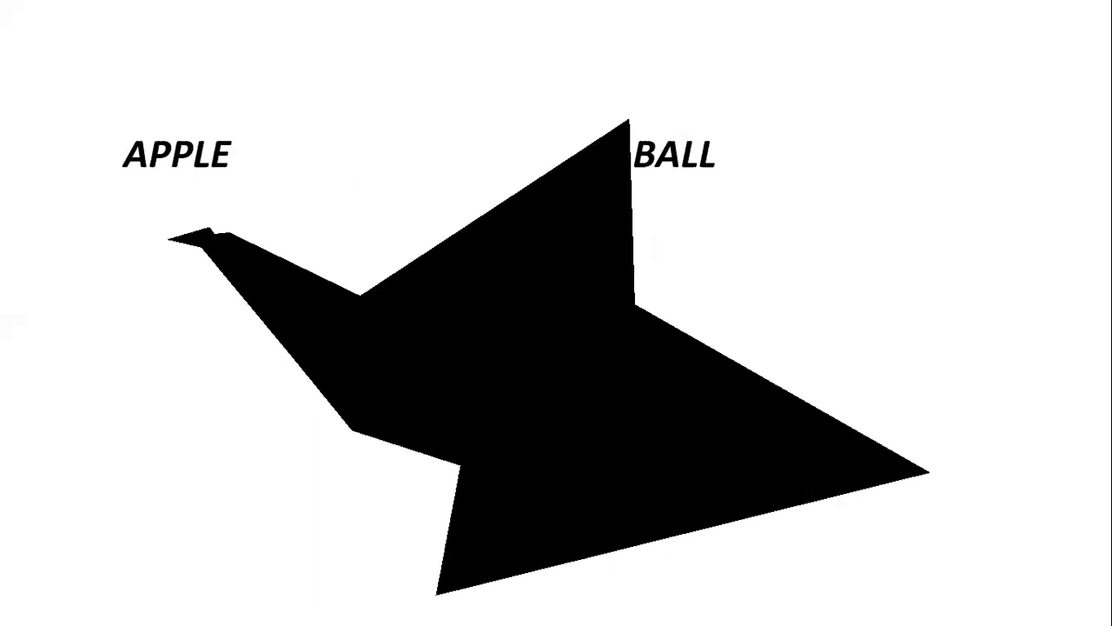
click(663, 168)
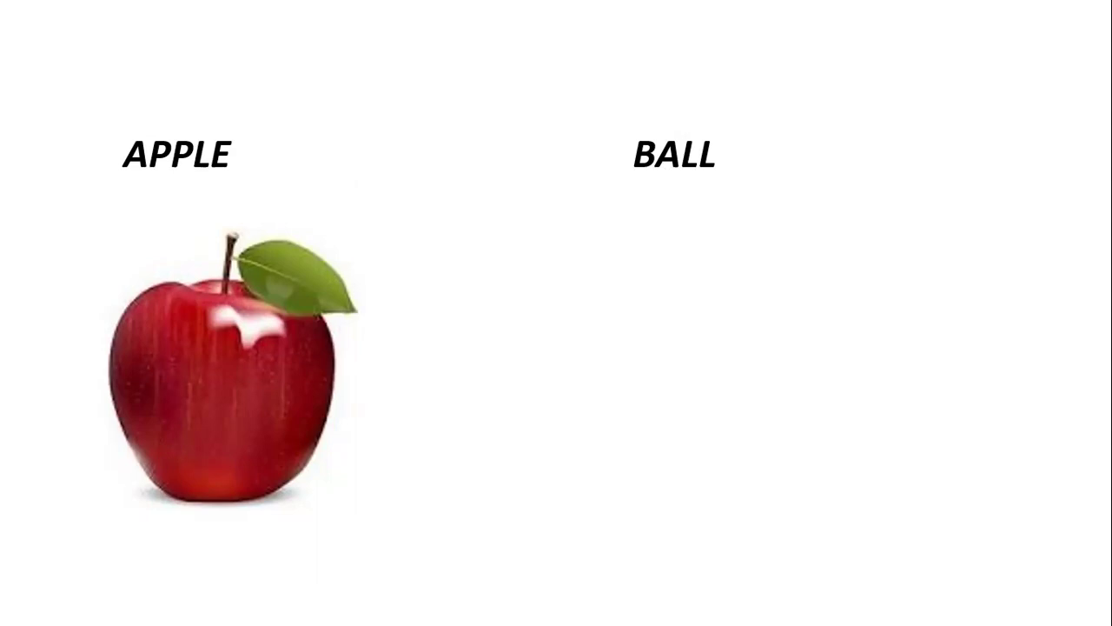
key(Escape)
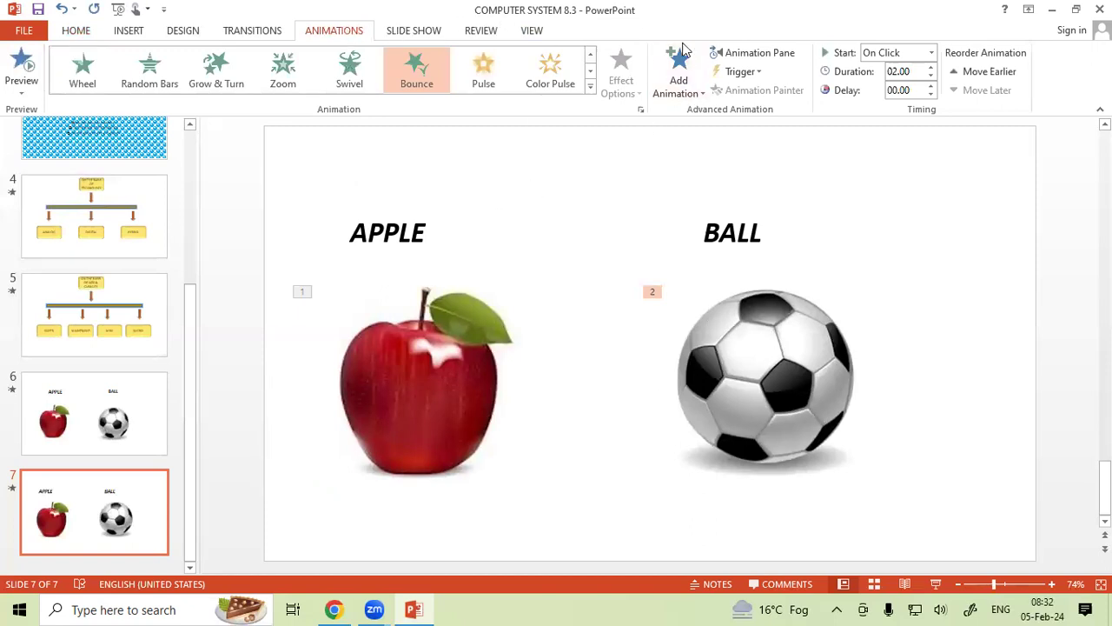
Step: Set the apple's entrance to trigger on a click of the APPLE label
click(521, 405)
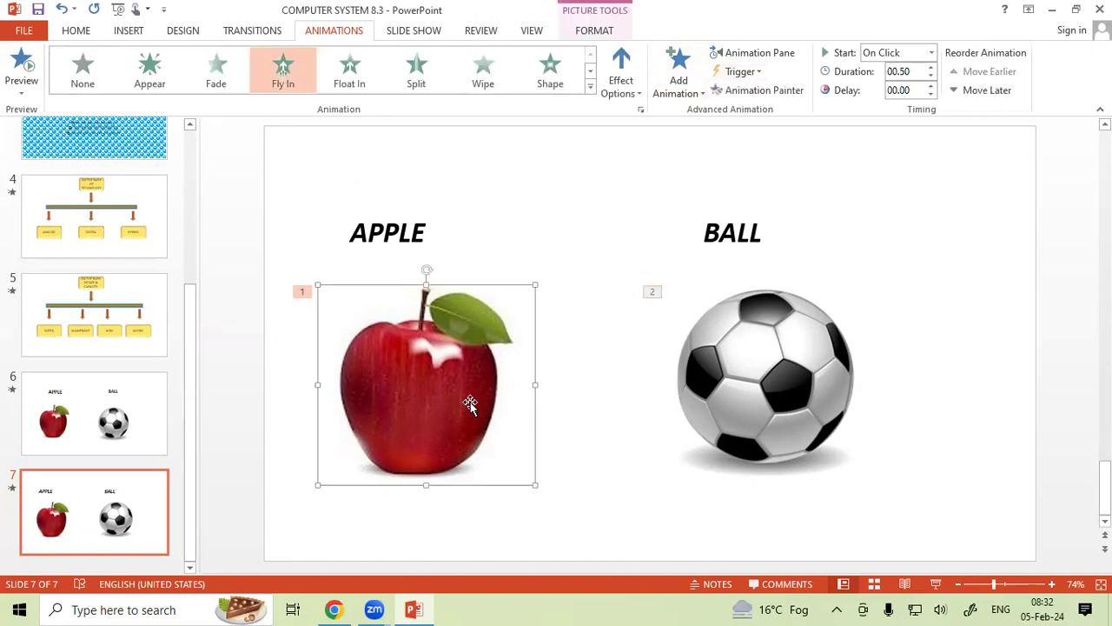
click(756, 80)
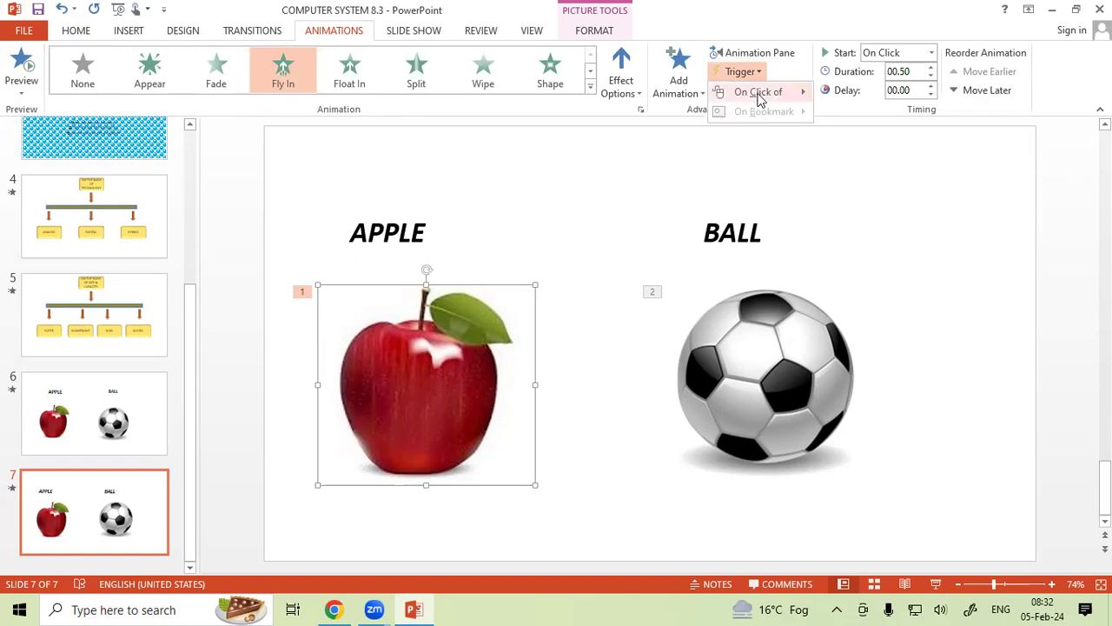
mouse_move(758, 98)
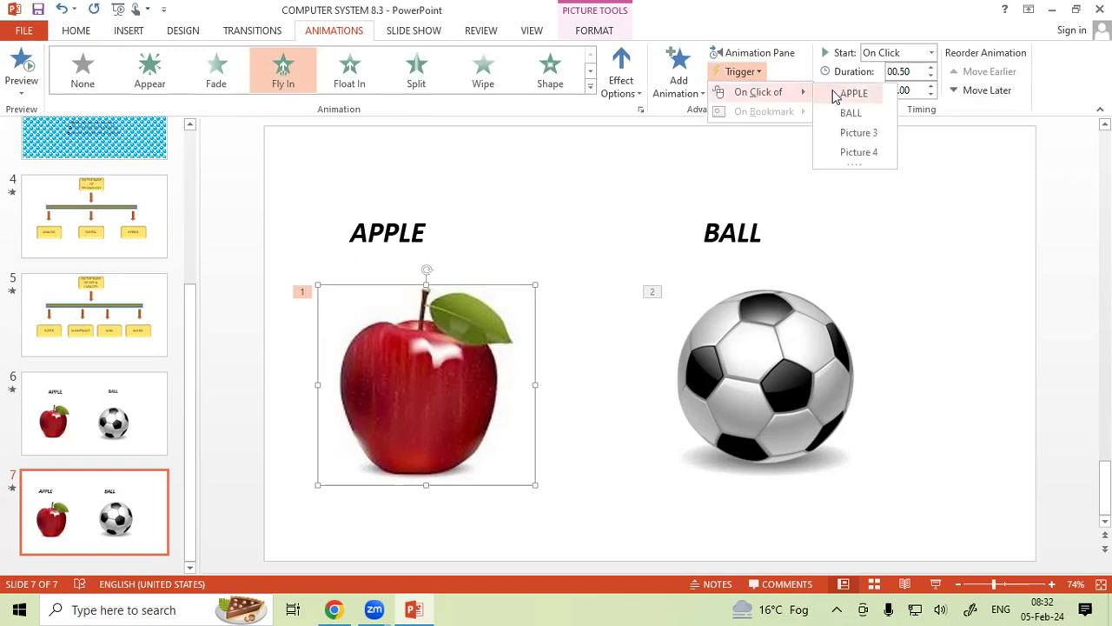
click(836, 93)
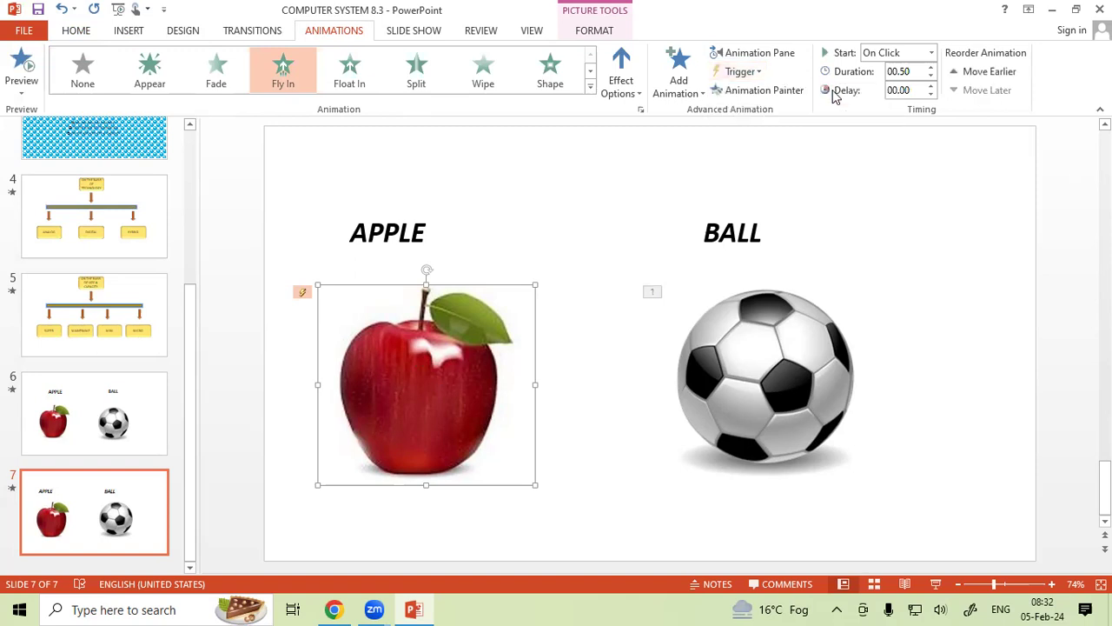
Step: Set the ball's entrance to trigger on a click of the BALL label
click(811, 378)
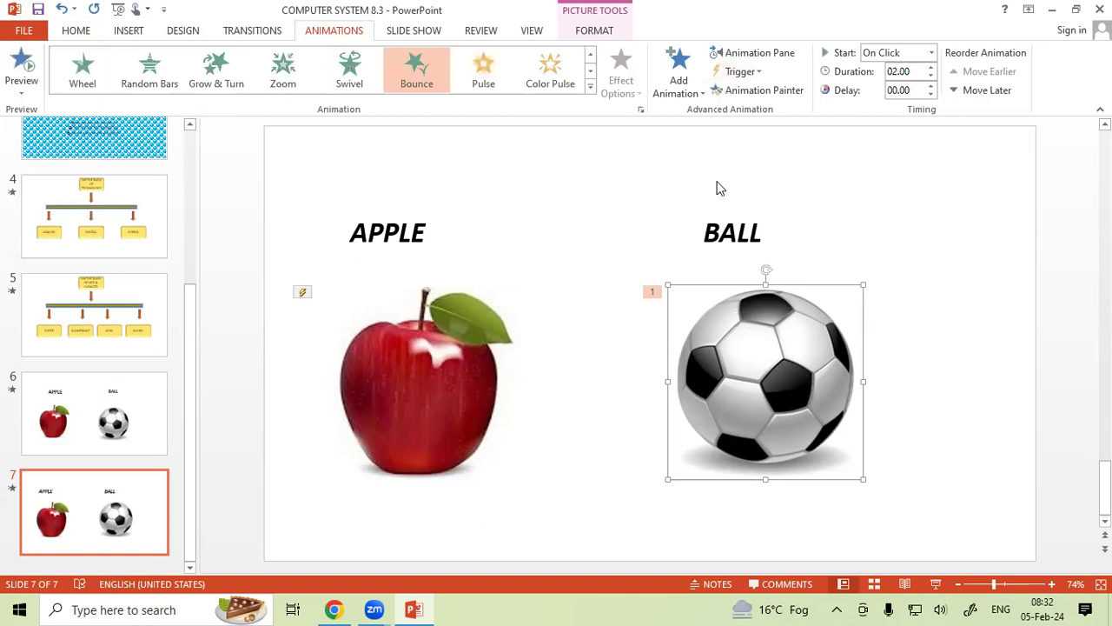
click(740, 71)
mouse_move(807, 98)
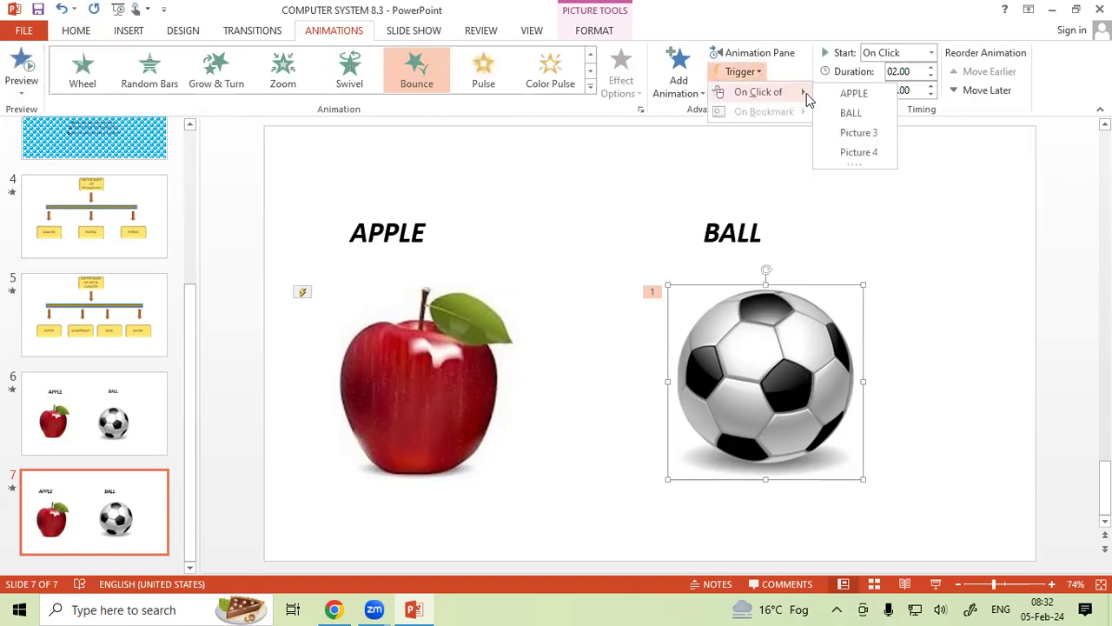
click(845, 112)
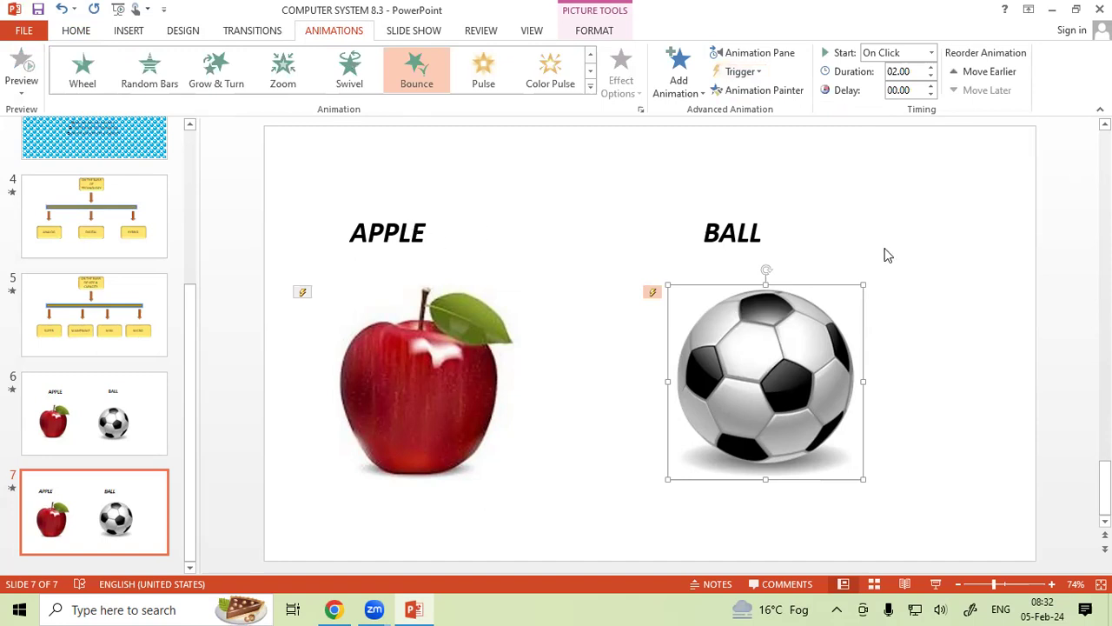
Step: Run slide 7's show, clicking BALL then APPLE to bring in each picture, then exit
key(shift+F5)
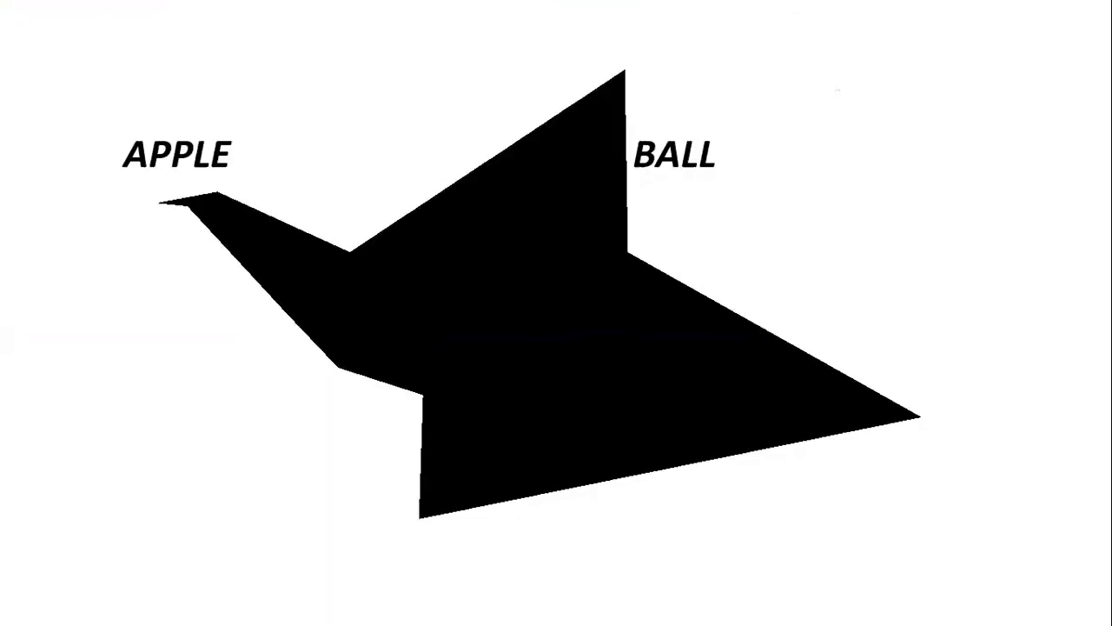
click(689, 168)
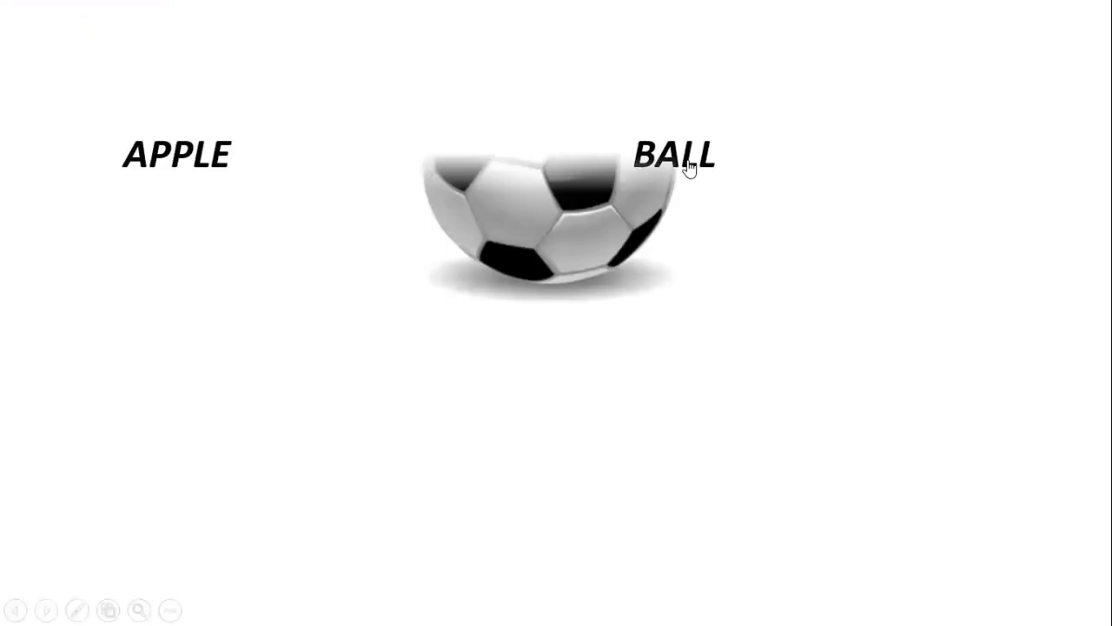
click(187, 165)
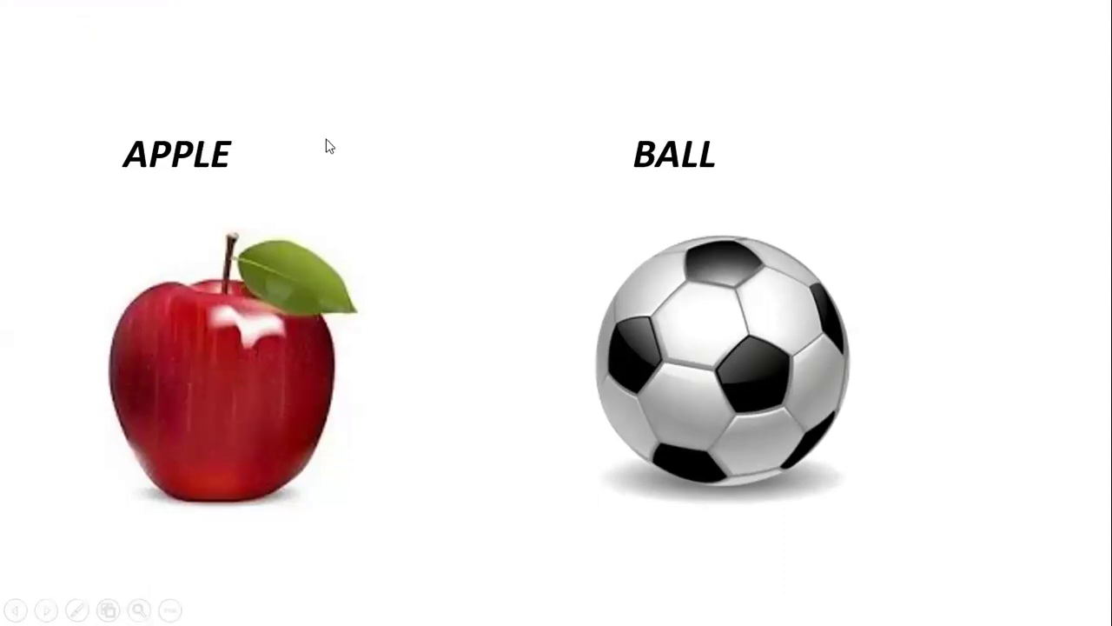
key(Escape)
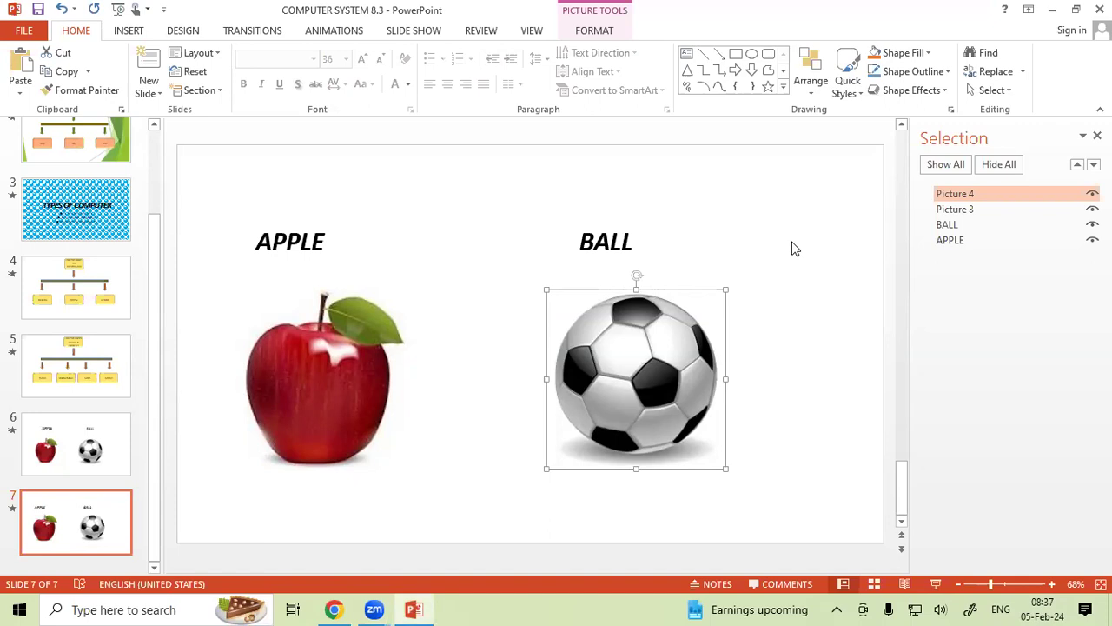
Step: Add a new blank slide 8 after slide 7
click(5, 543)
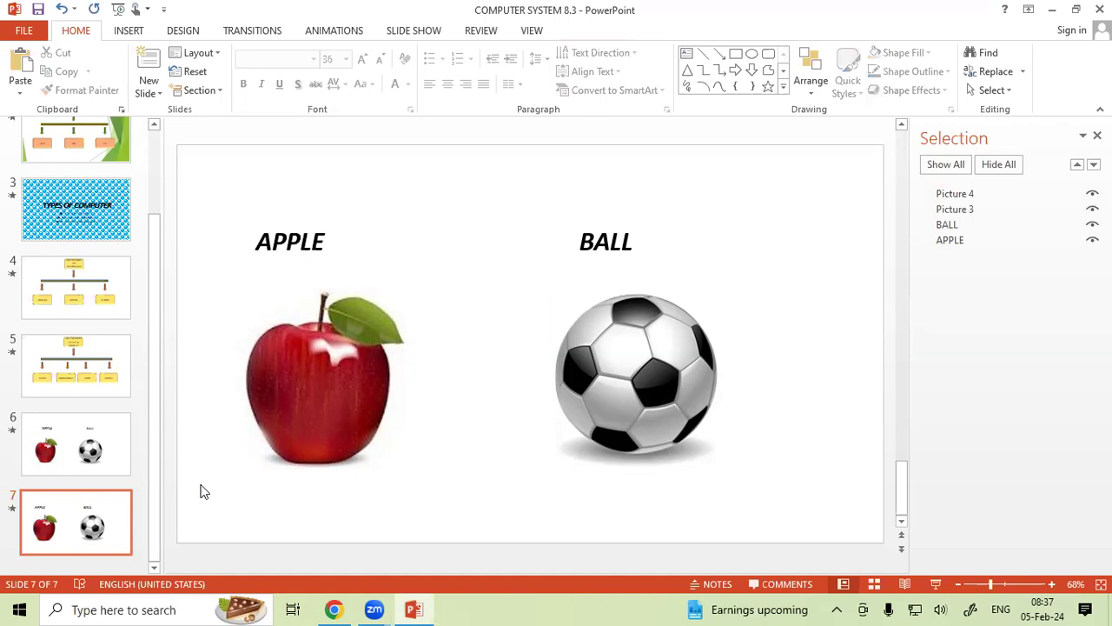
key(ctrl+m)
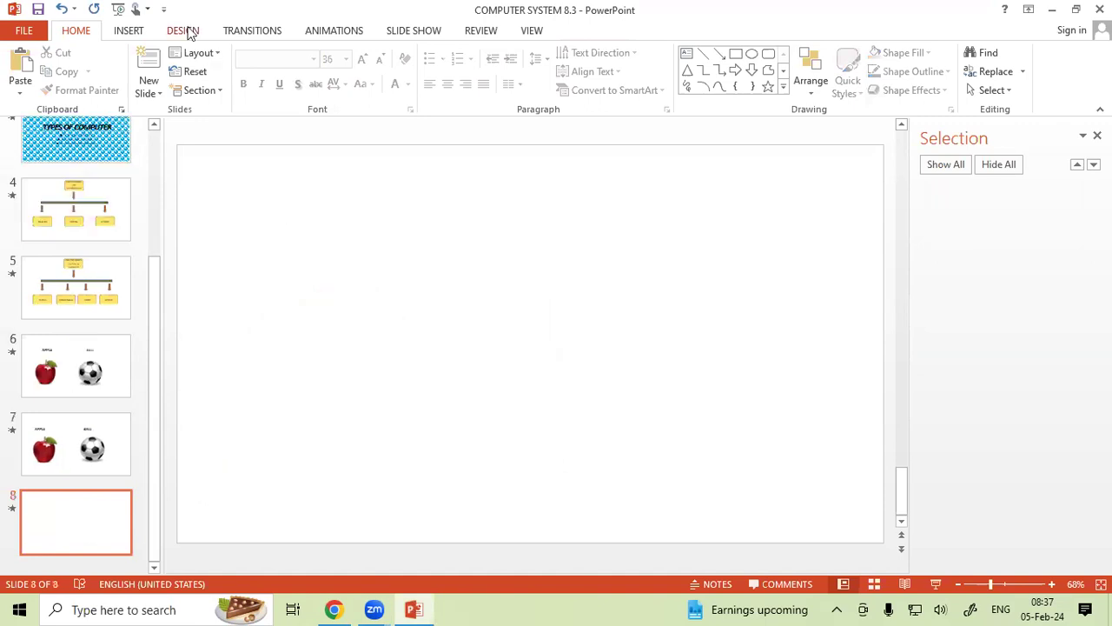
click(185, 31)
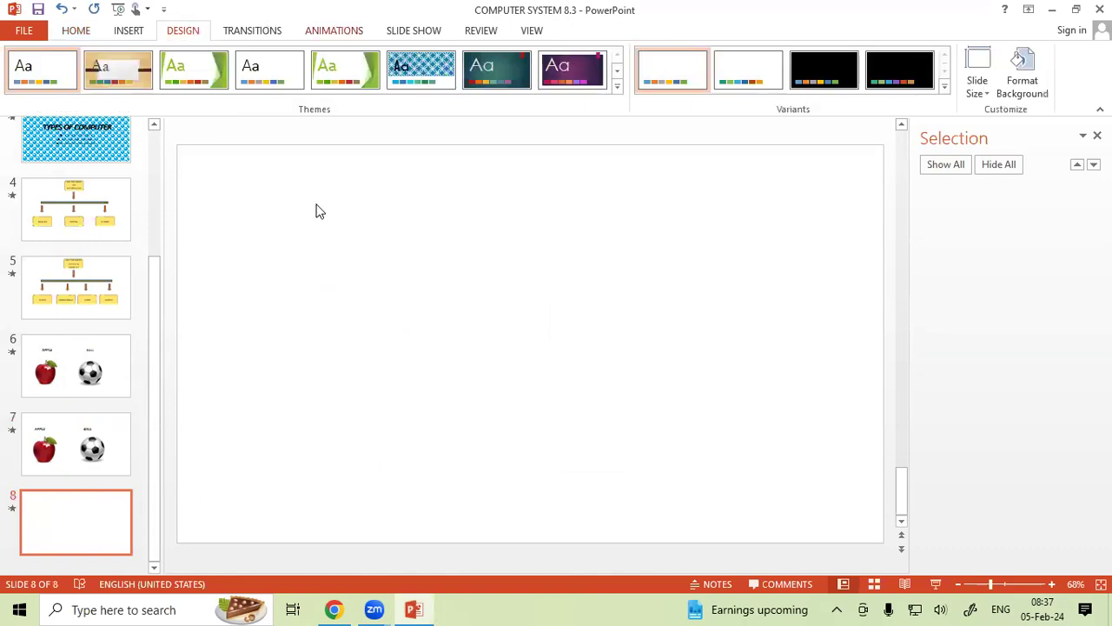
Step: Insert the BAL soccer-ball picture on slide 8 and enlarge it slightly
click(130, 31)
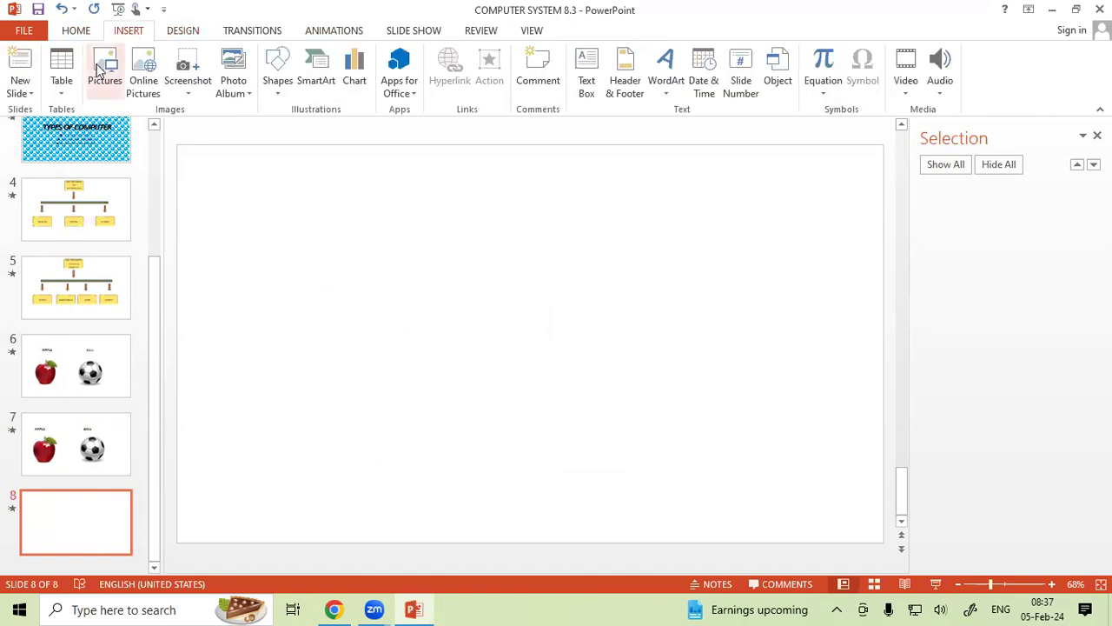
click(304, 139)
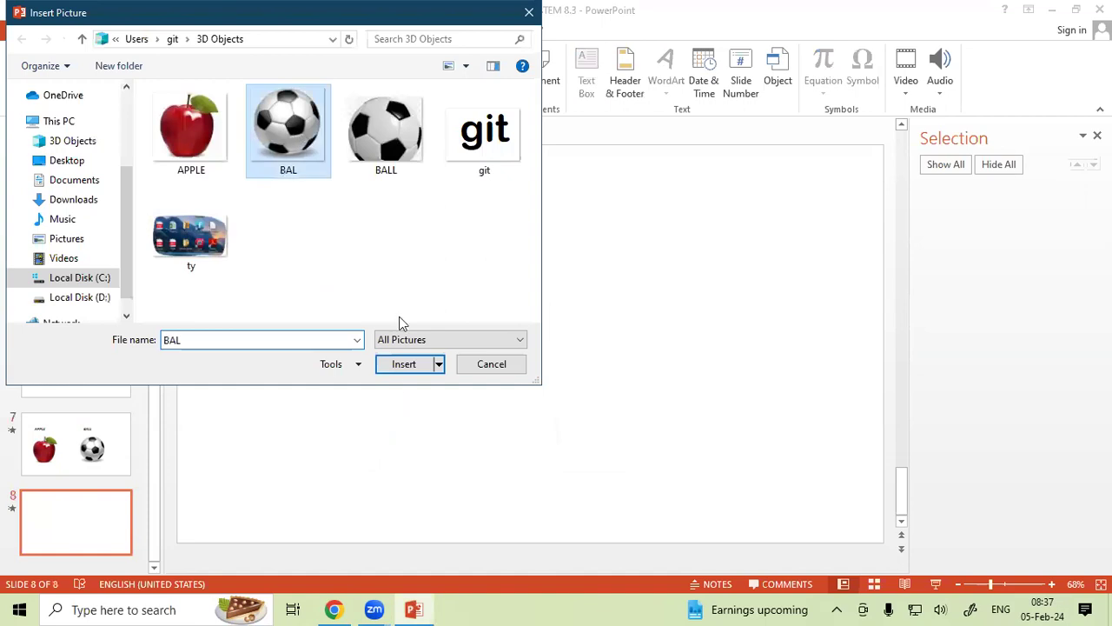
click(402, 365)
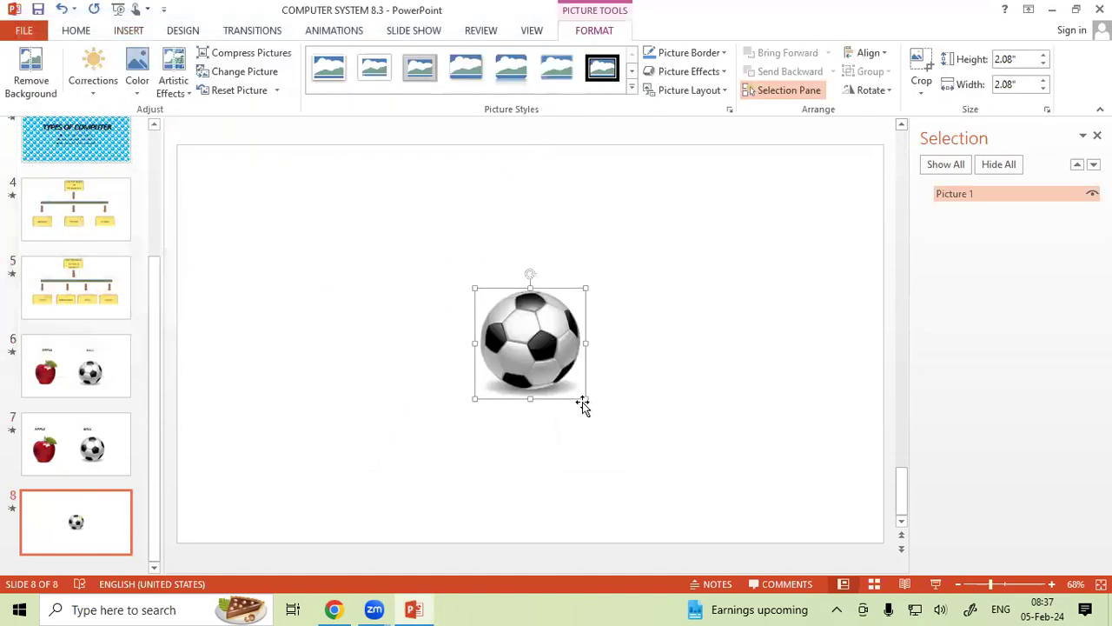
drag(587, 417, 596, 425)
Step: Move the ball to the lower right and apply the Down motion path to it
drag(547, 367, 764, 397)
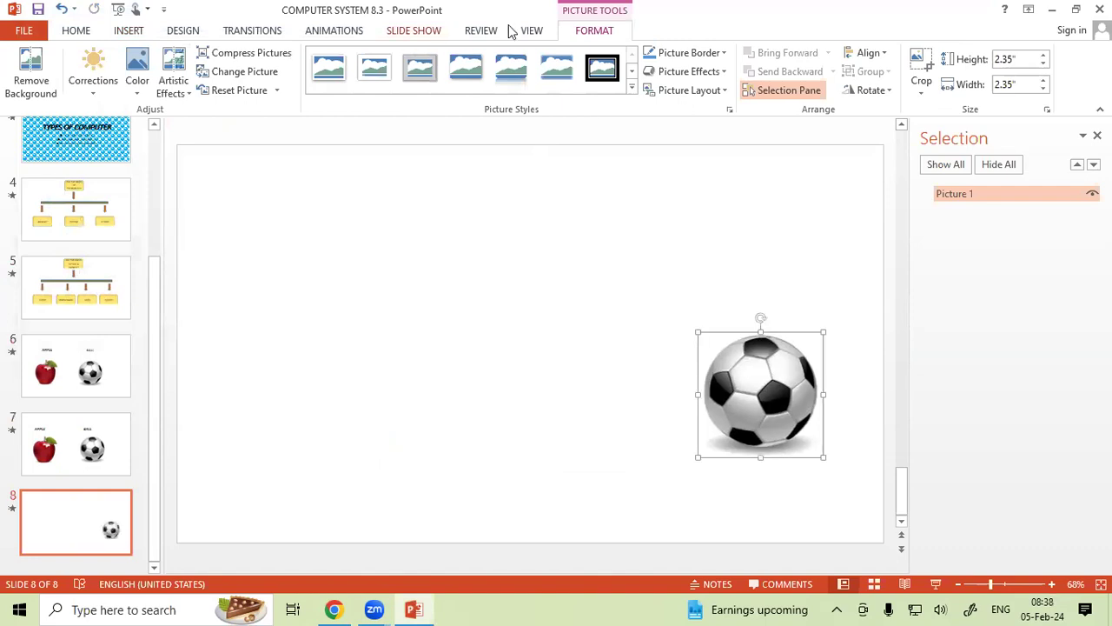
click(315, 35)
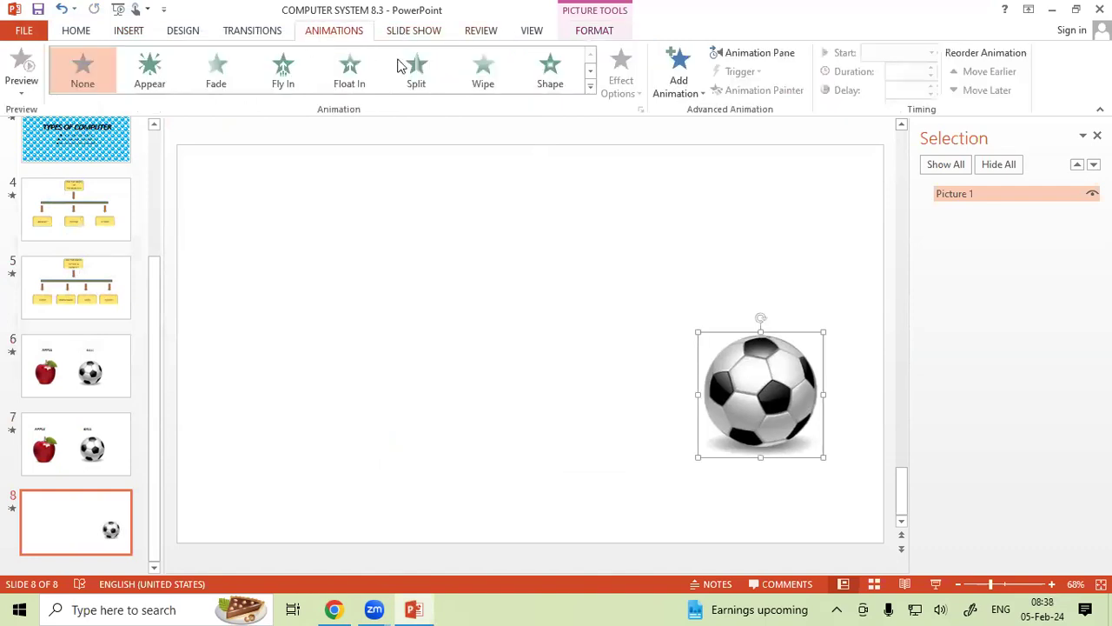
click(592, 88)
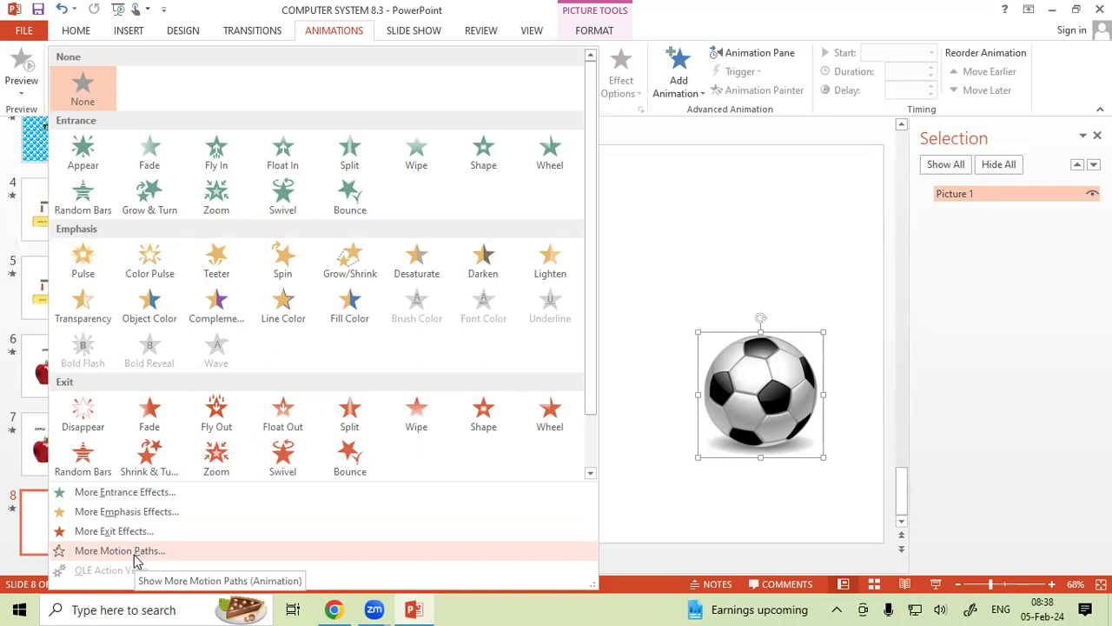
click(134, 552)
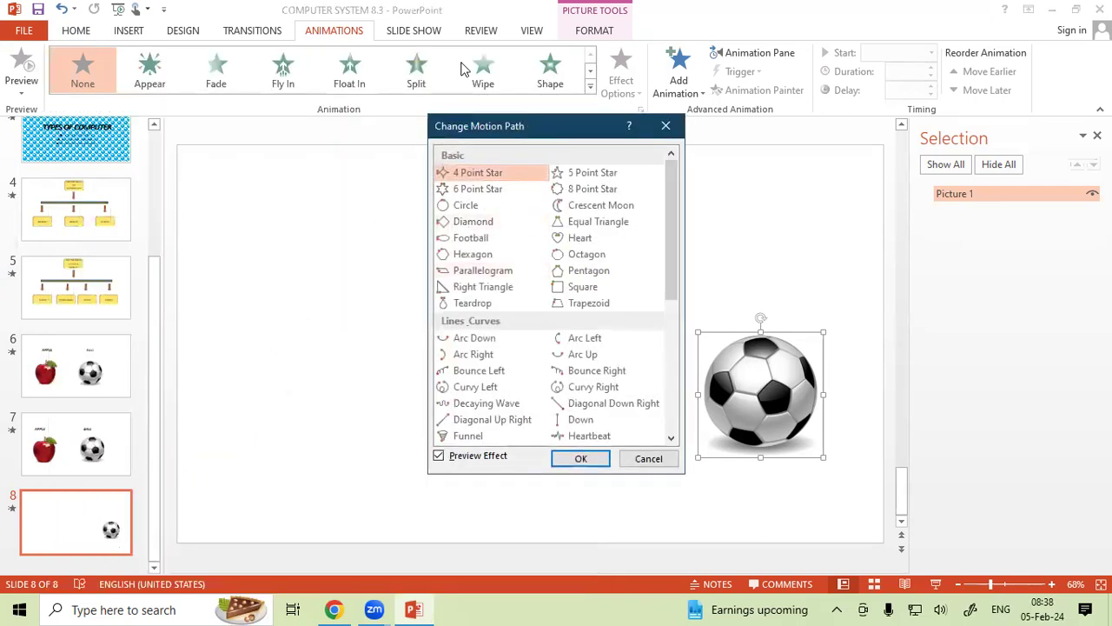
drag(523, 121, 460, 53)
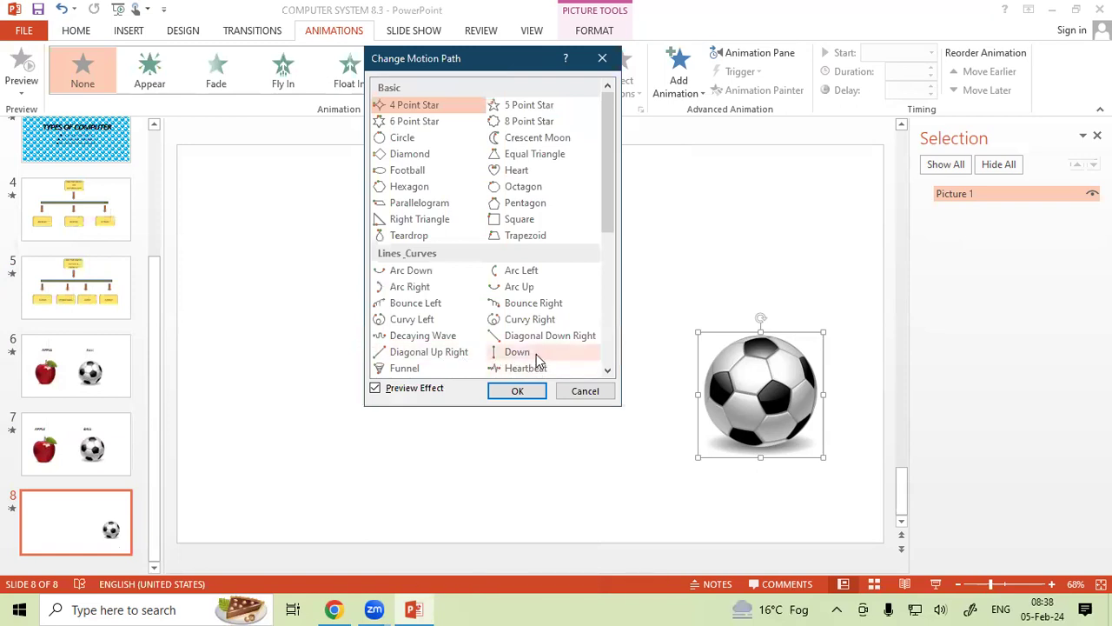
click(536, 353)
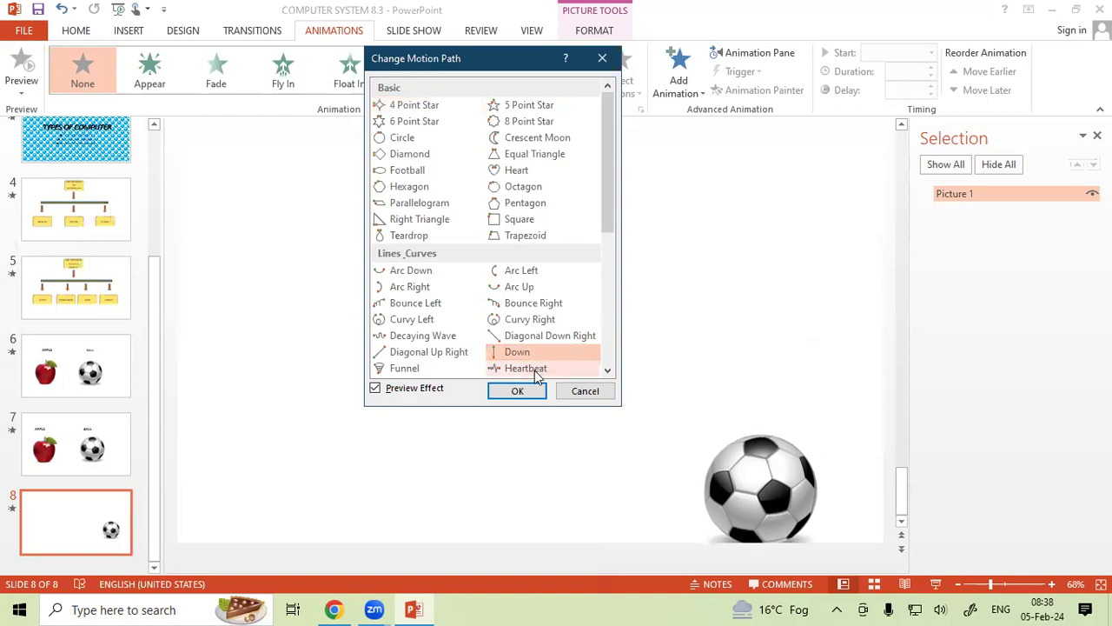
click(517, 391)
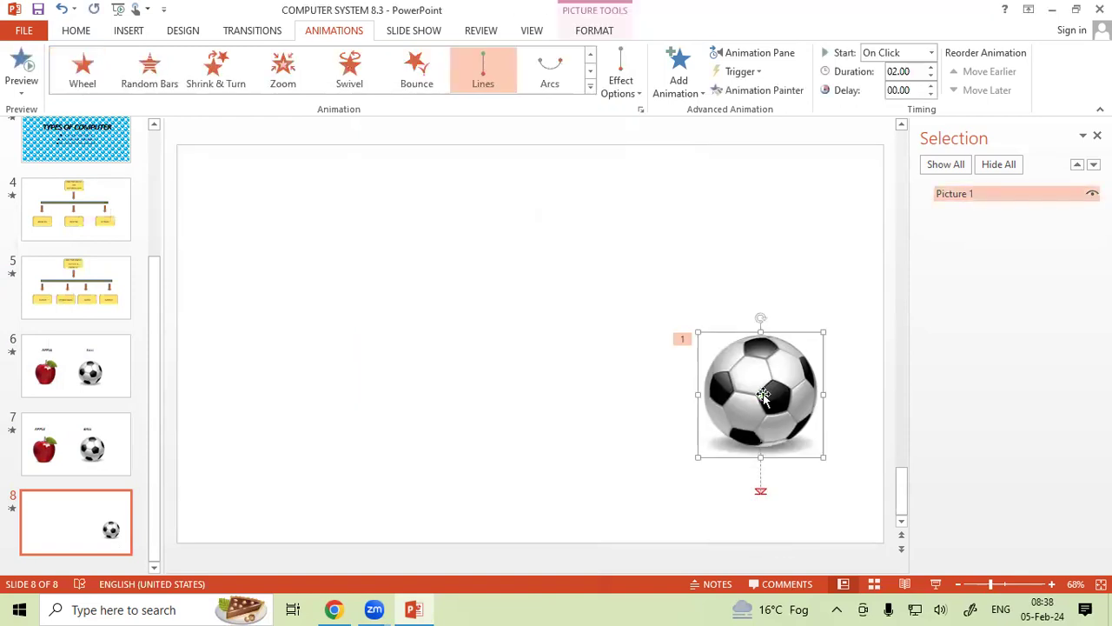
Step: Switch the path direction to Left and drag its end point further left
click(624, 87)
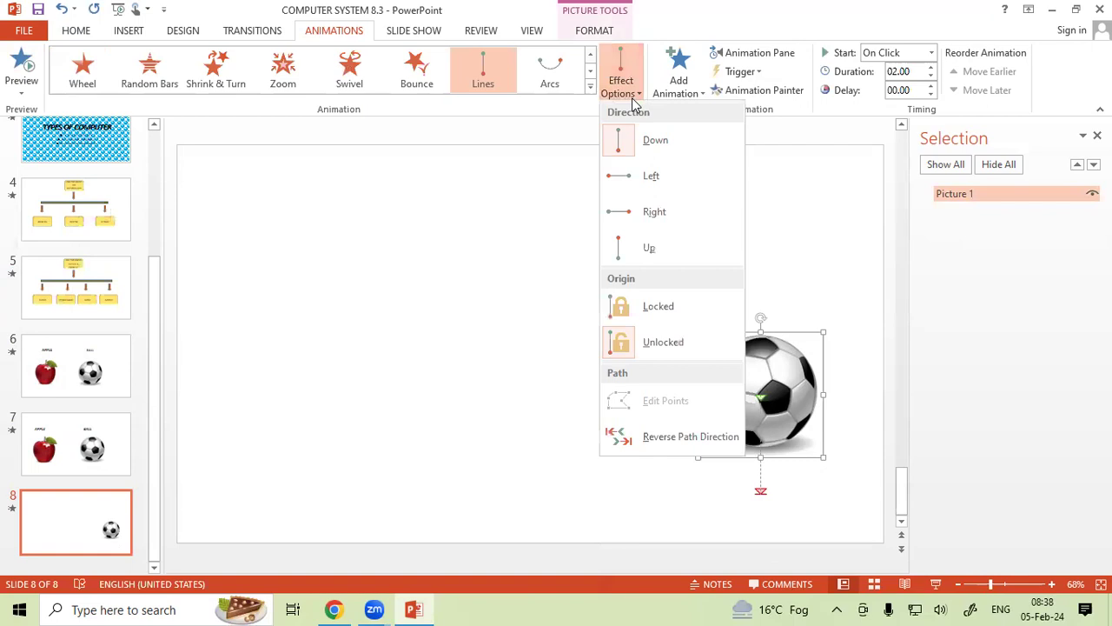
click(651, 178)
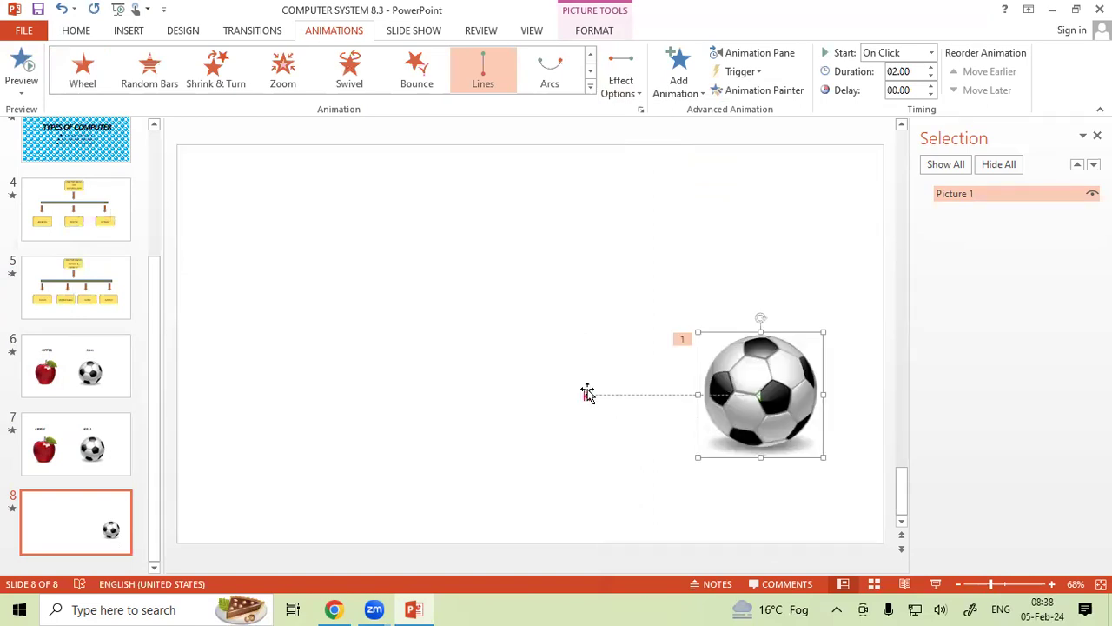
mouse_move(588, 396)
mouse_down()
mouse_move(424, 385)
mouse_move(240, 396)
mouse_up()
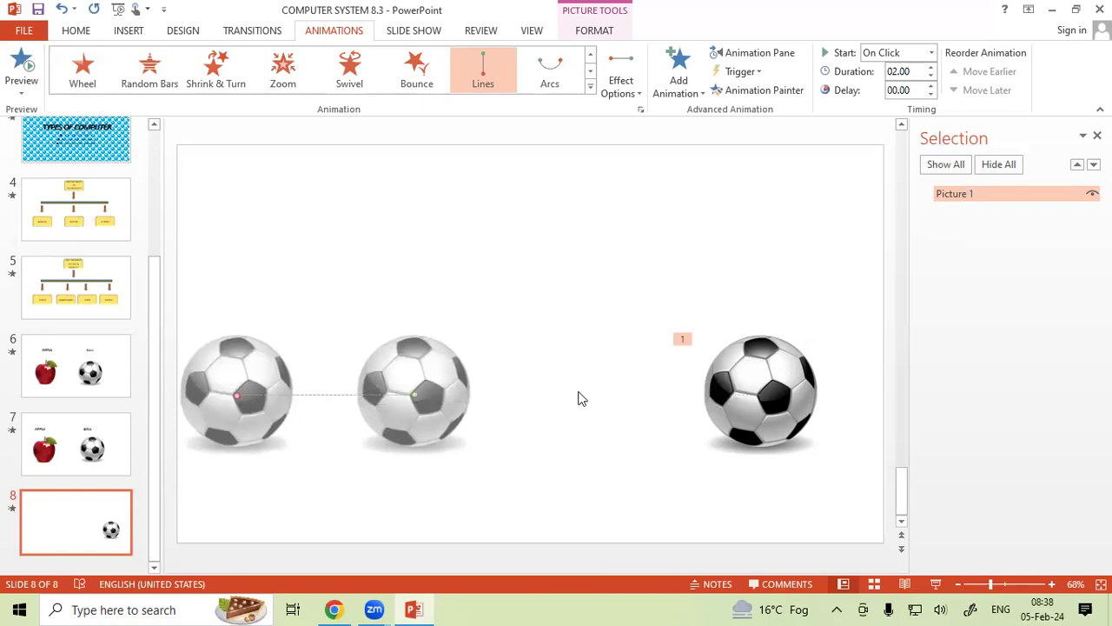
click(628, 263)
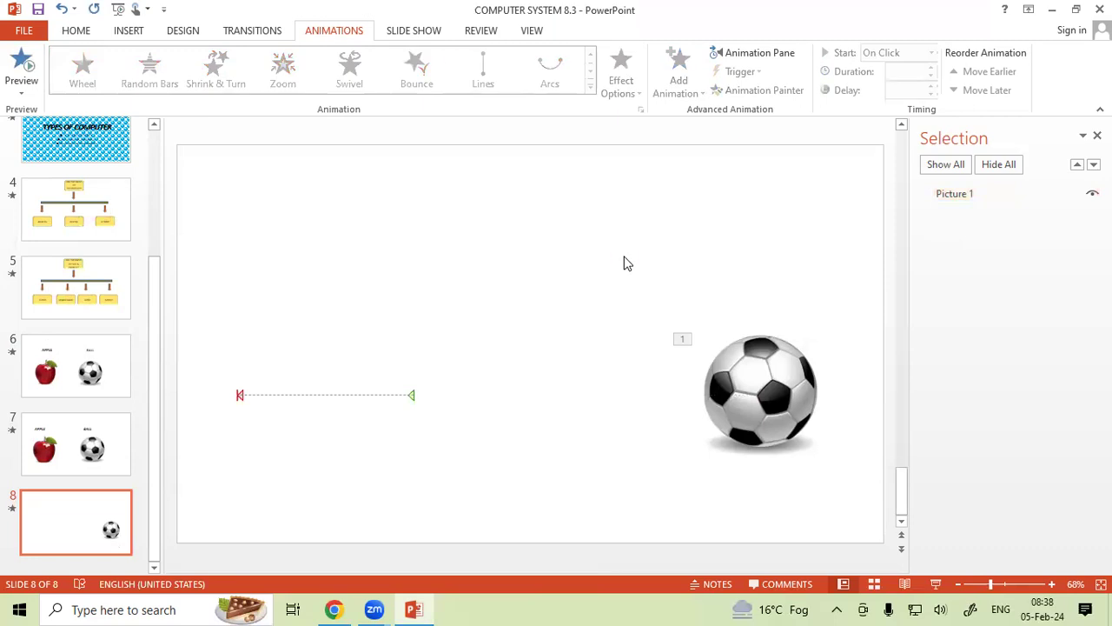
Step: Start the slide show from slide 8 and play the ball's leftward motion
key(ctrl+F5)
click(726, 154)
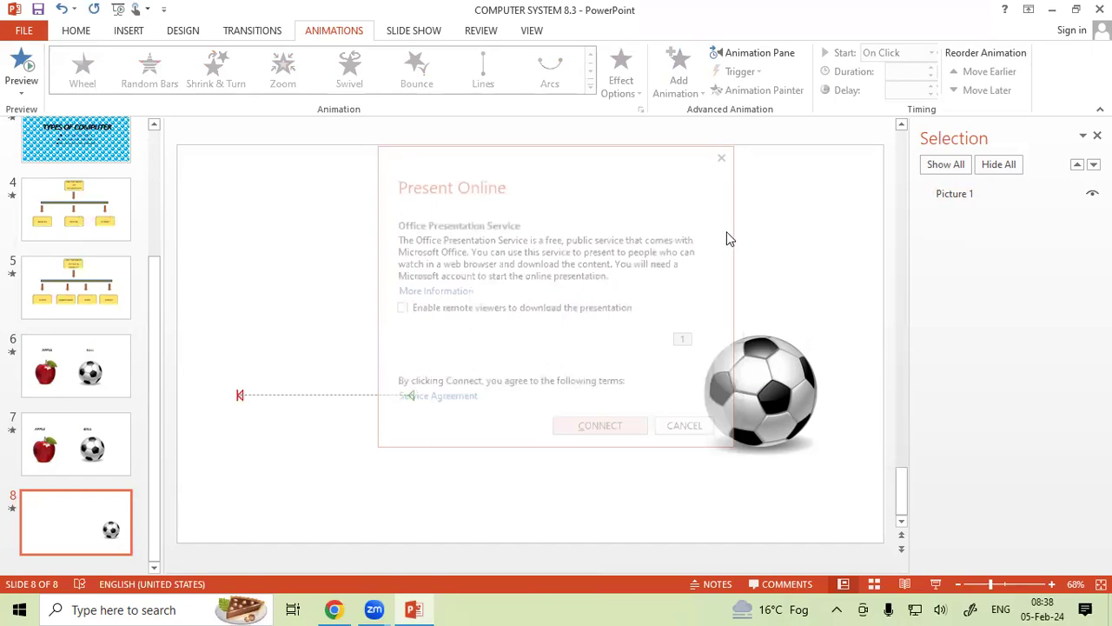
key(shift+F5)
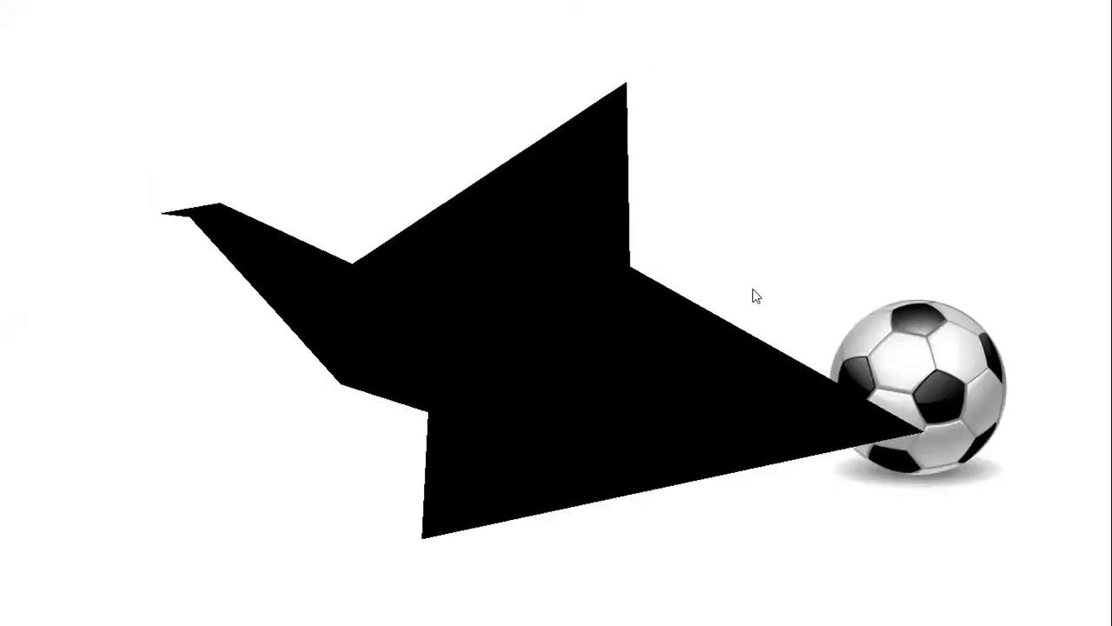
click(827, 255)
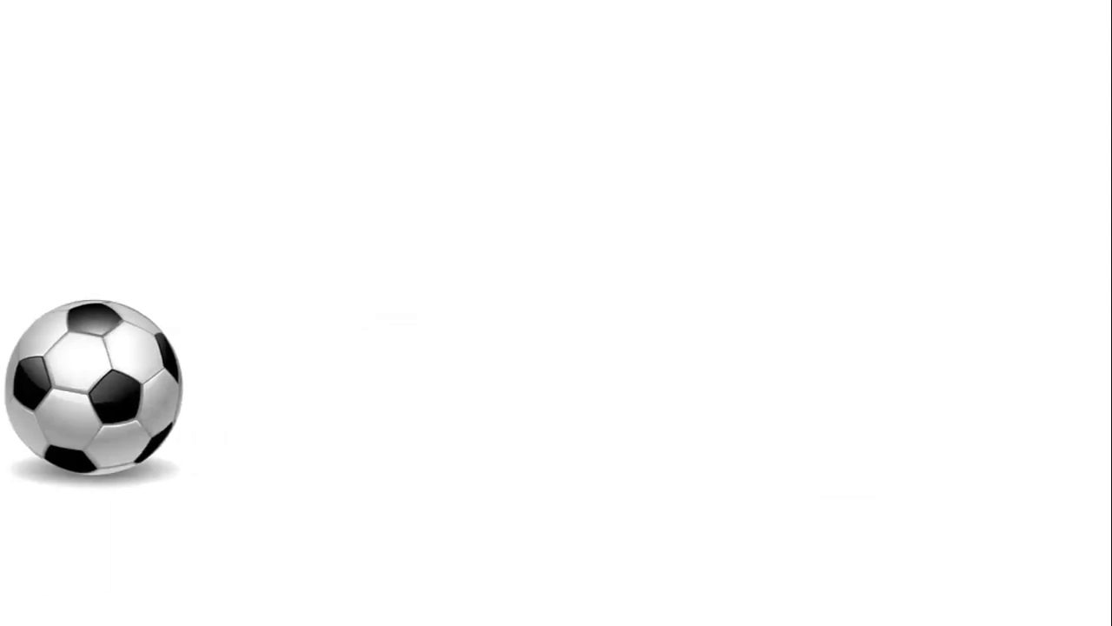
Step: Exit the slide show and delete the ball's motion path
key(Escape)
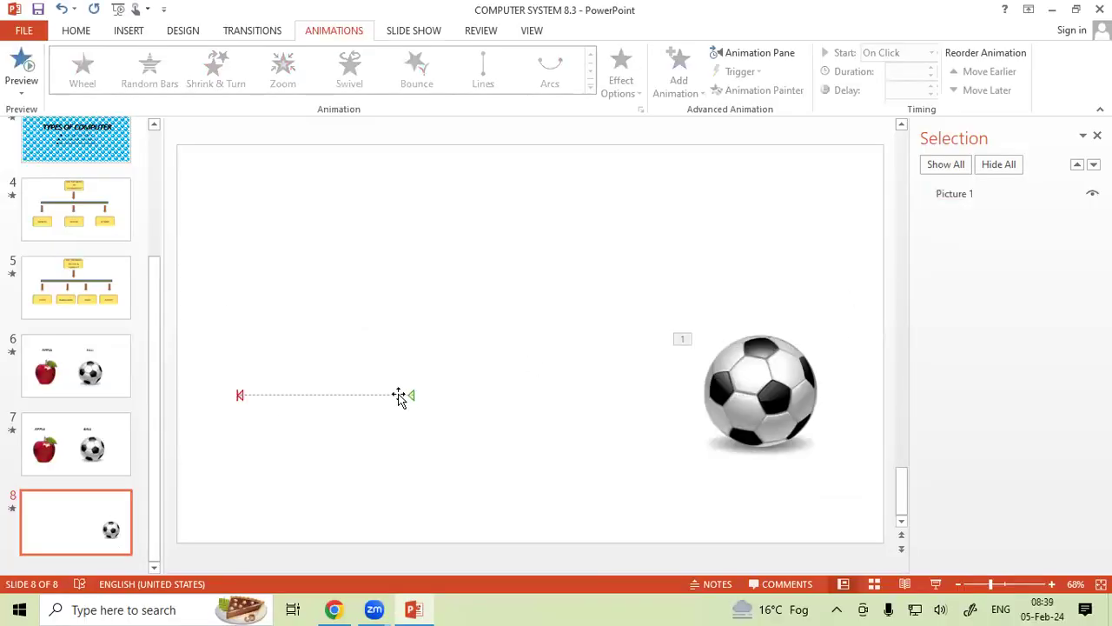
click(399, 395)
key(Delete)
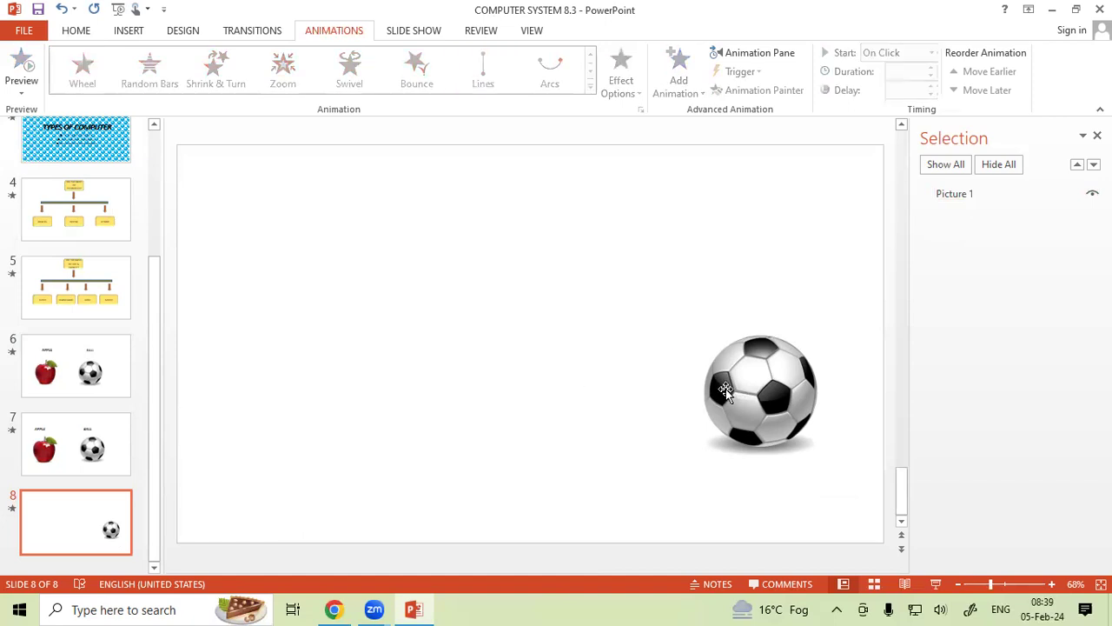
Step: Apply the Left motion path to the ball and stretch its end to the slide's left edge
click(726, 389)
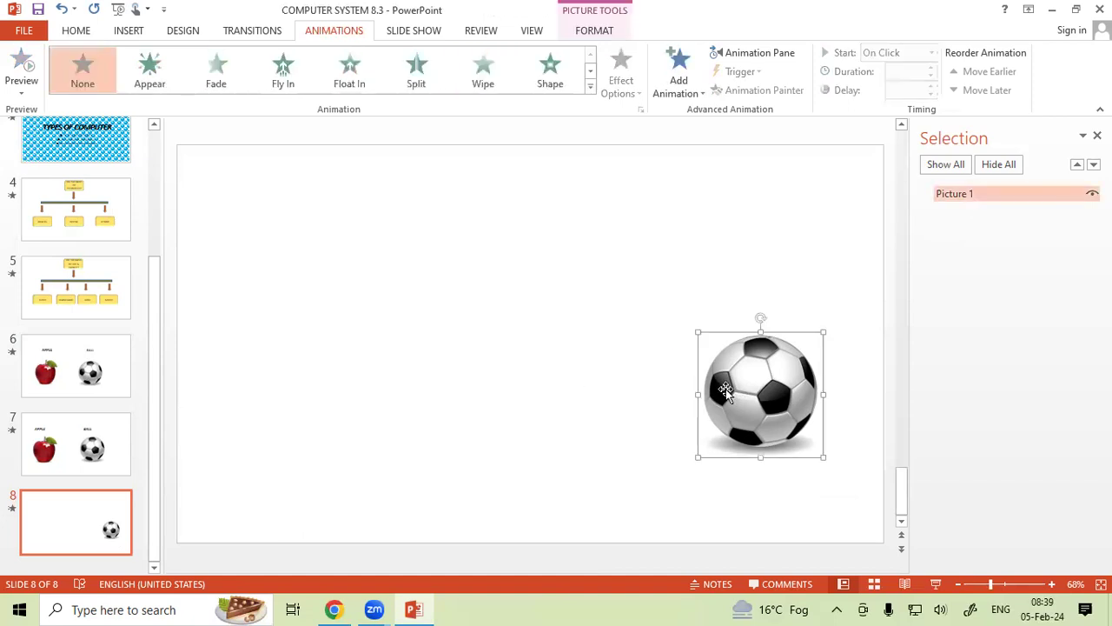
click(590, 87)
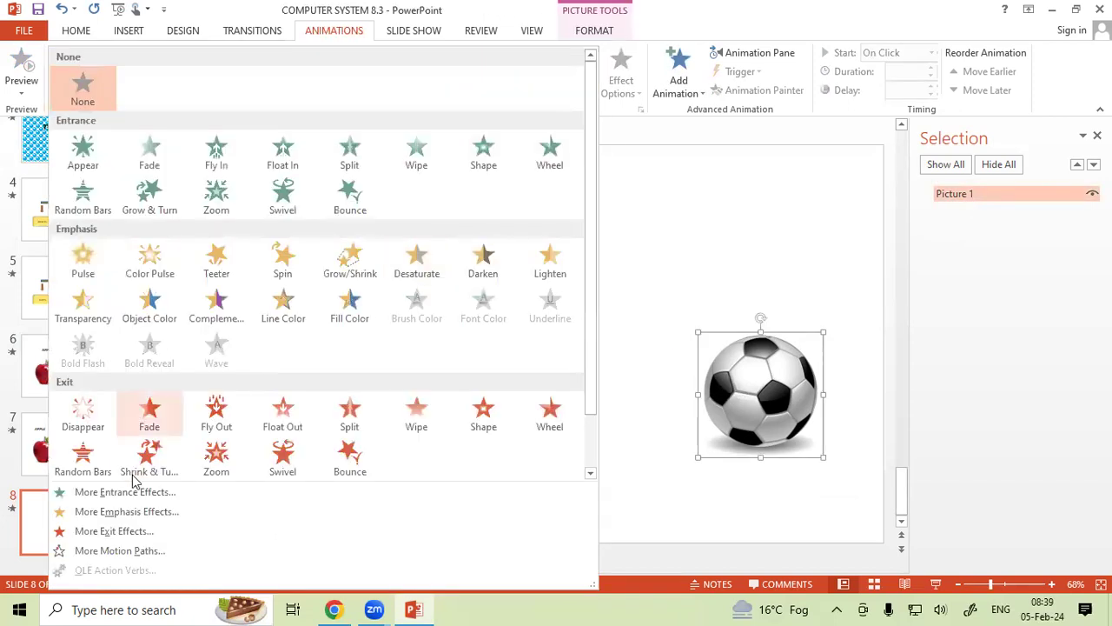
click(120, 555)
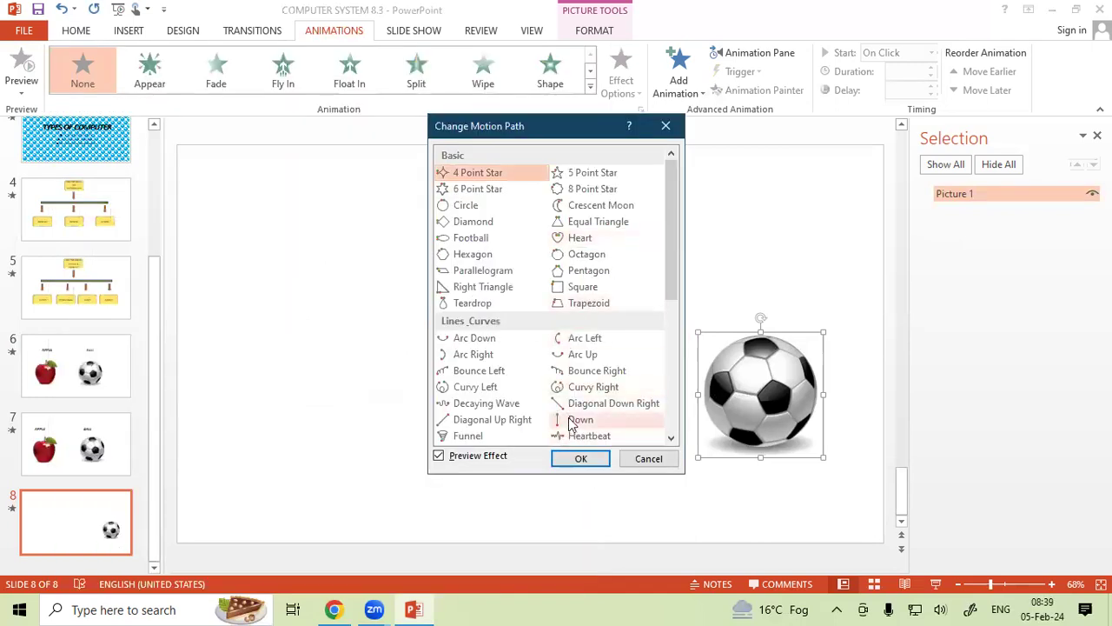
drag(676, 277, 661, 323)
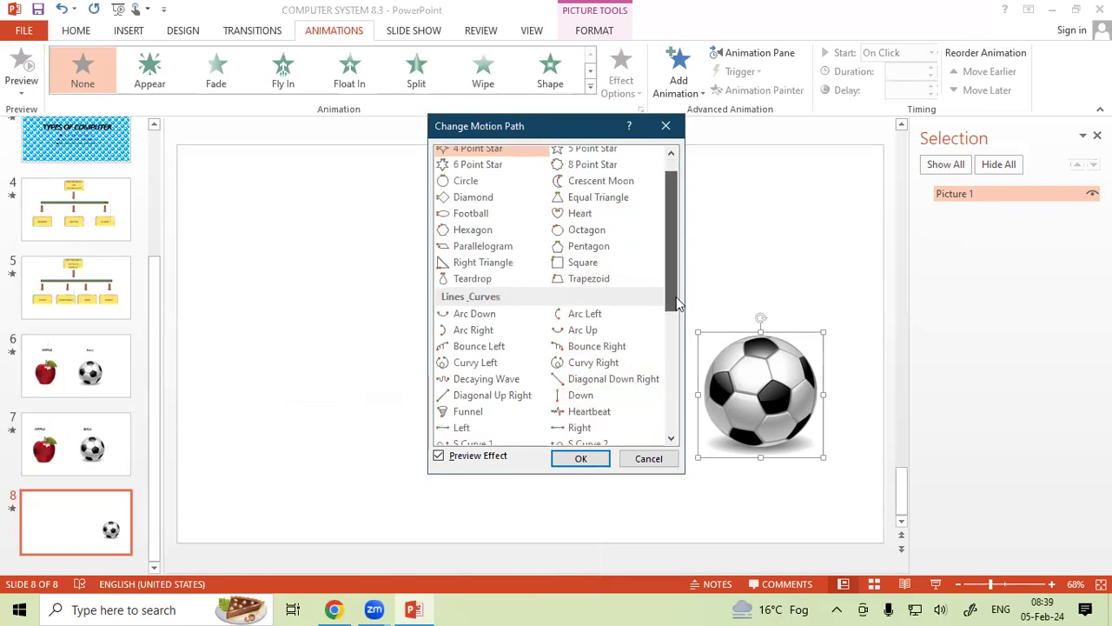
click(486, 381)
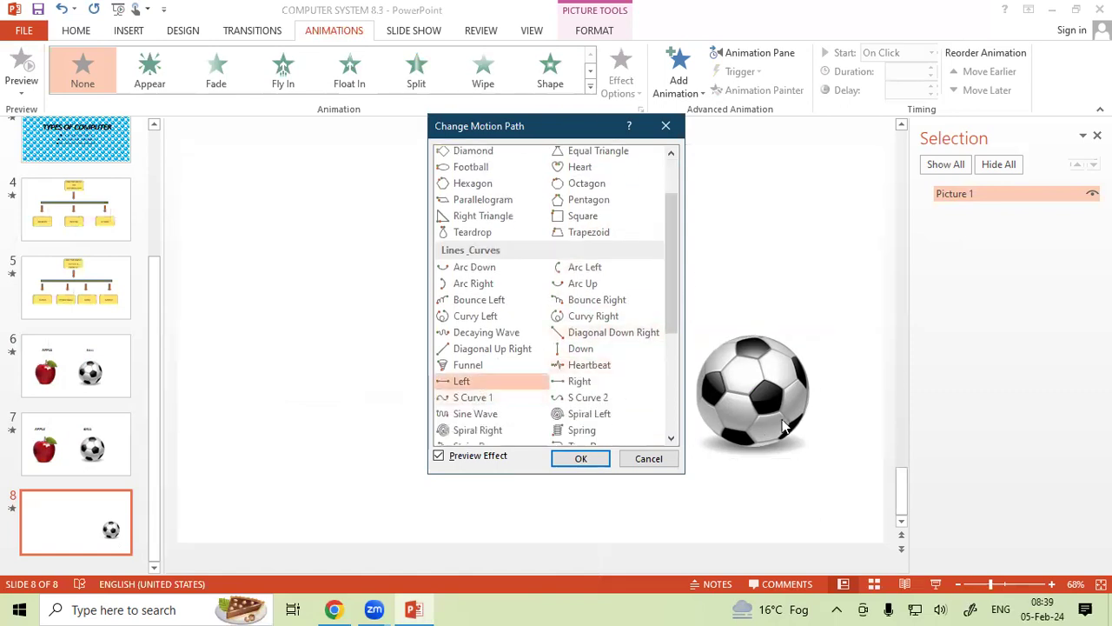
click(582, 458)
drag(583, 396, 214, 402)
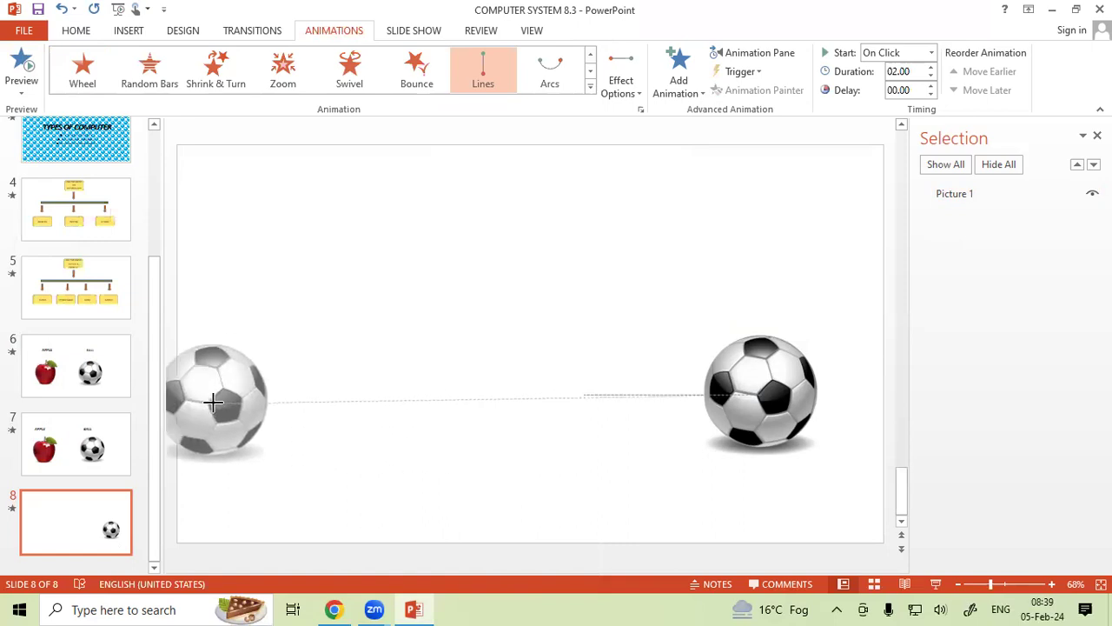
drag(214, 401, 224, 391)
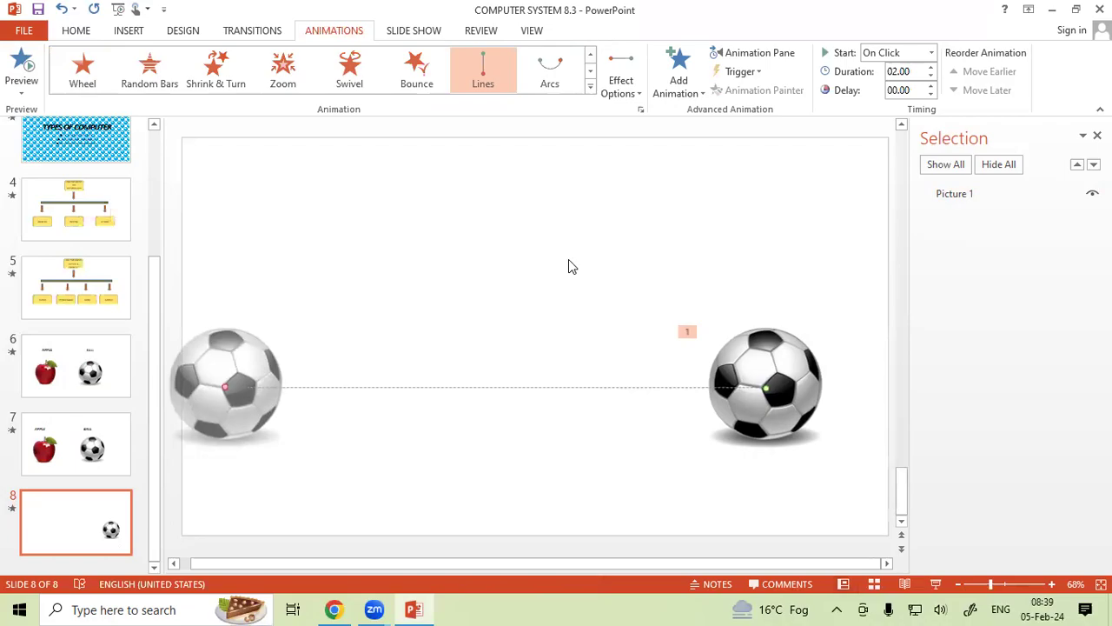
Step: Play slide 8's show to watch the ball roll left, then return to editing
key(shift+F5)
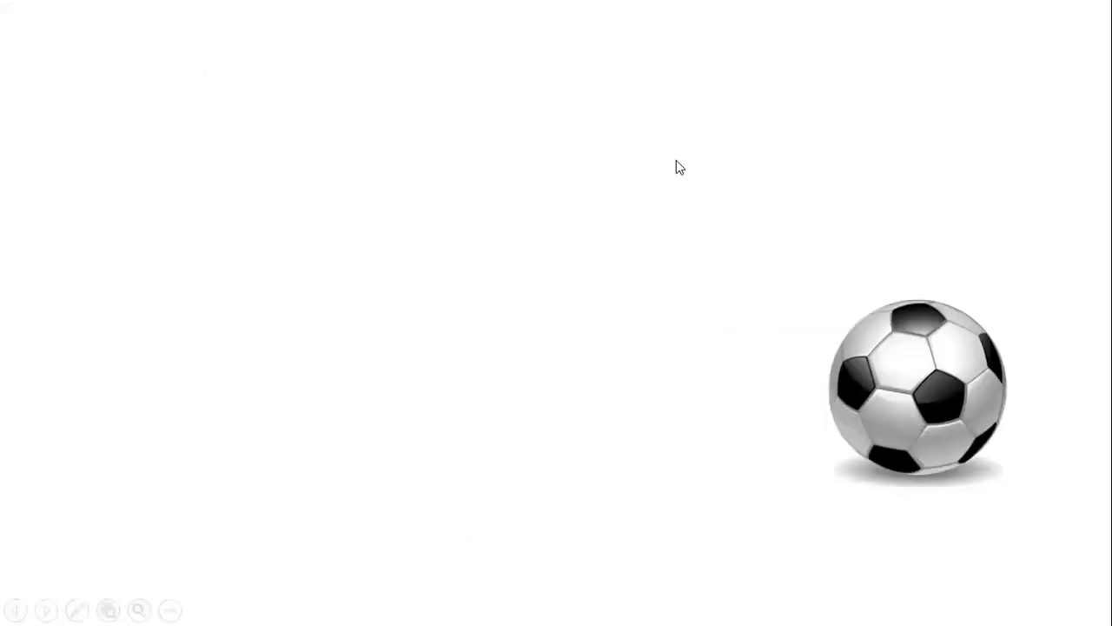
click(814, 101)
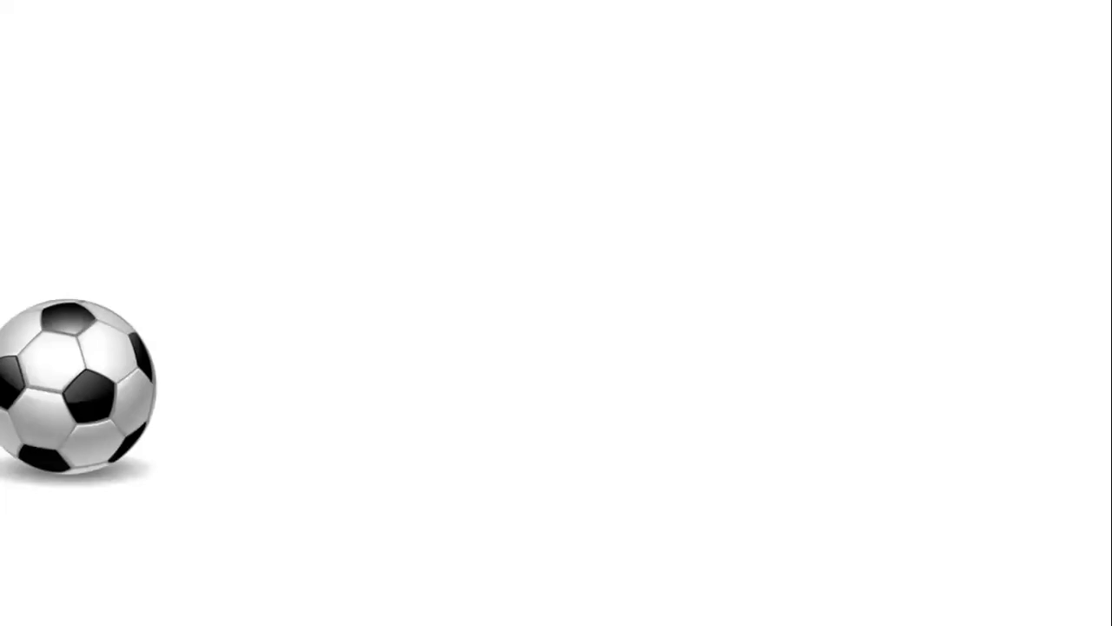
click(916, 194)
click(752, 246)
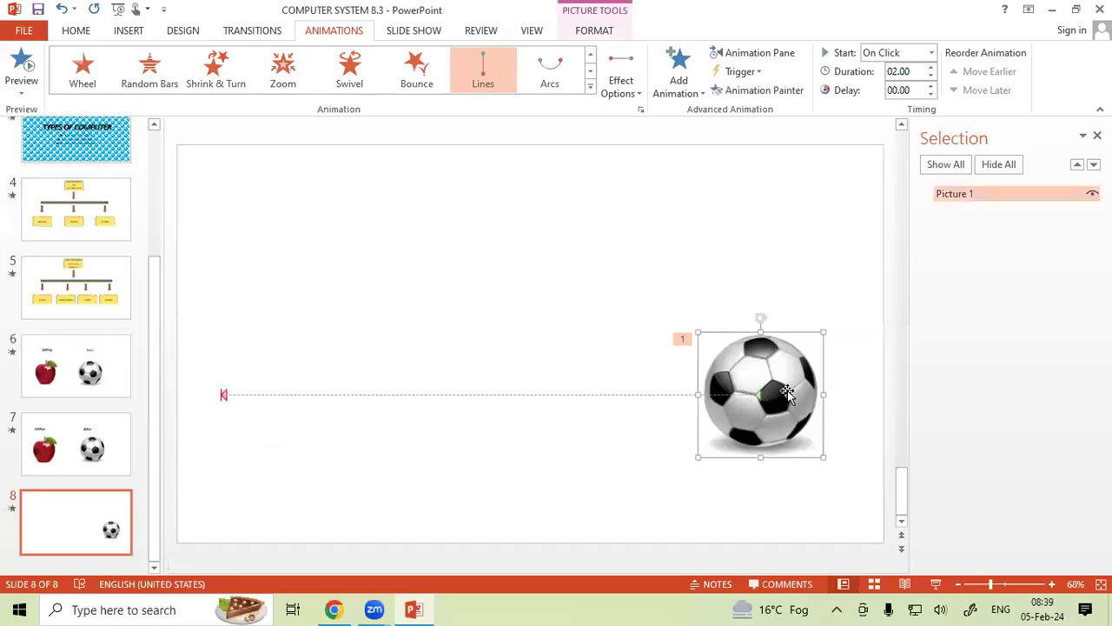
Step: Reselect the ball picture and bring up the More Motion Paths list
click(406, 398)
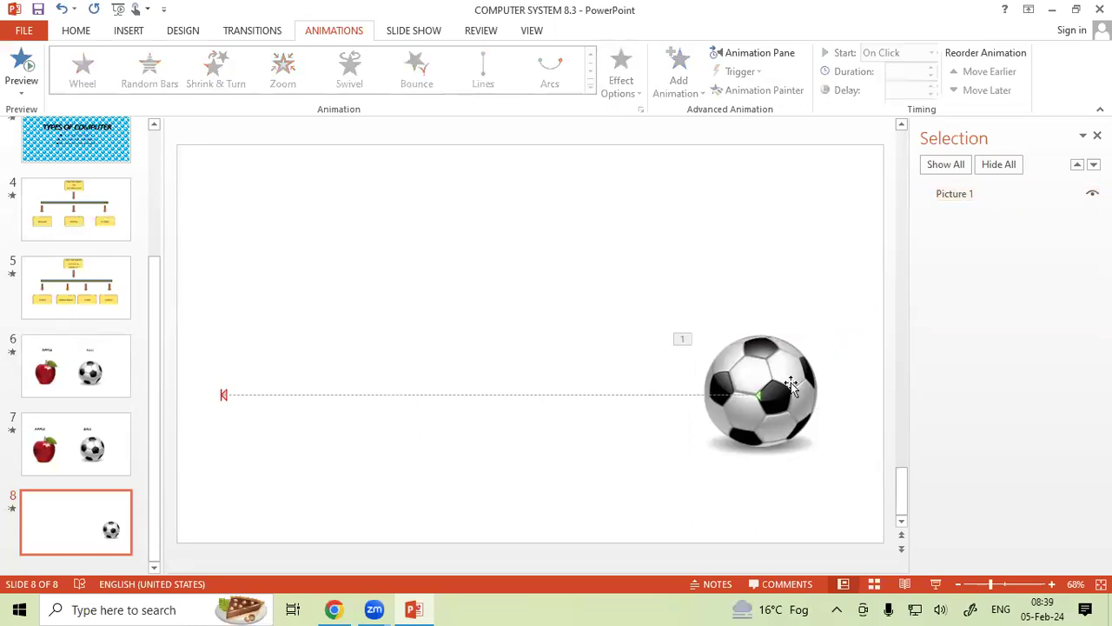
click(735, 390)
right_click(663, 391)
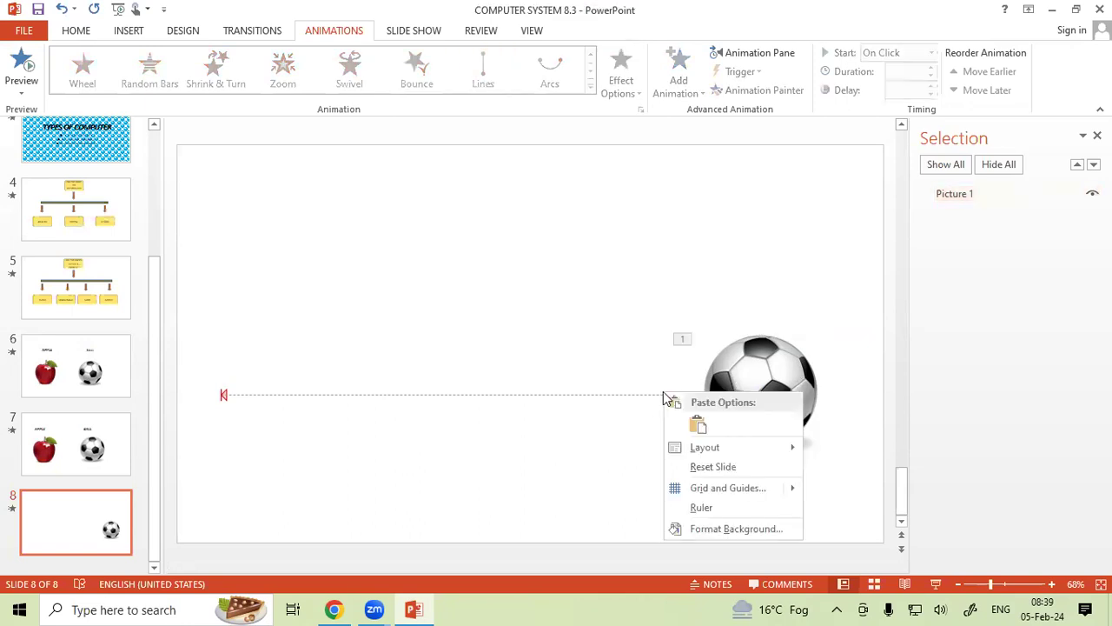
click(777, 383)
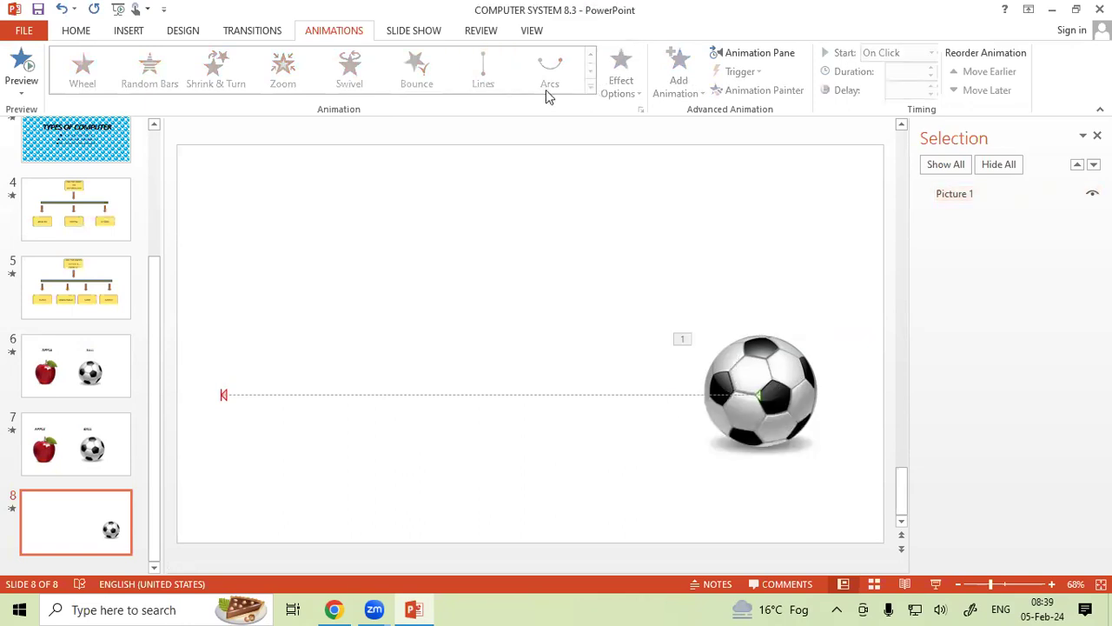
click(782, 396)
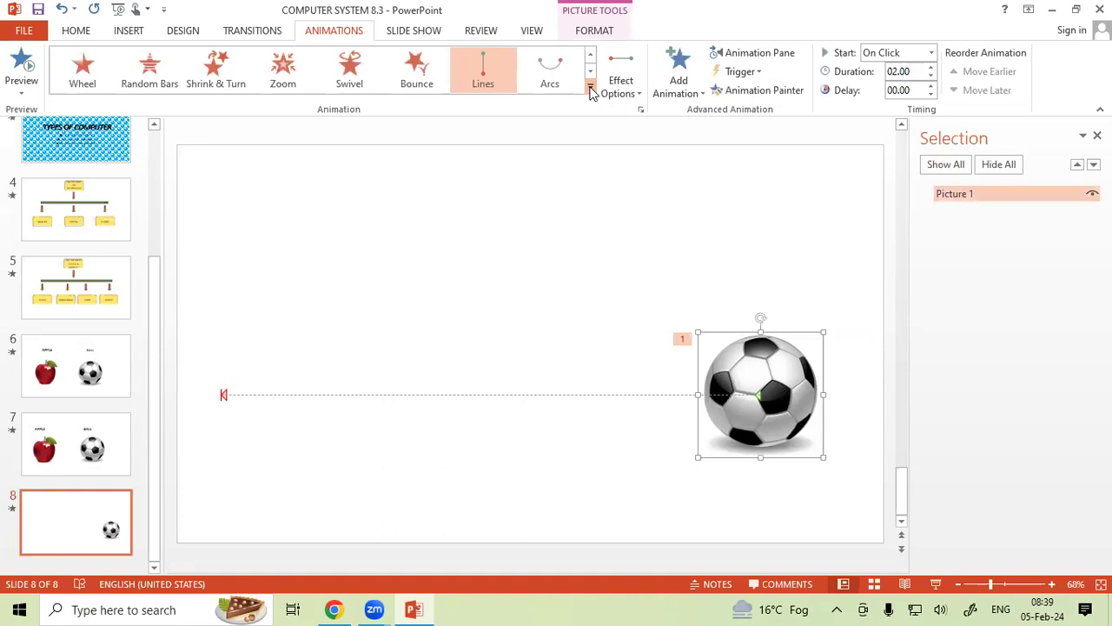
click(590, 90)
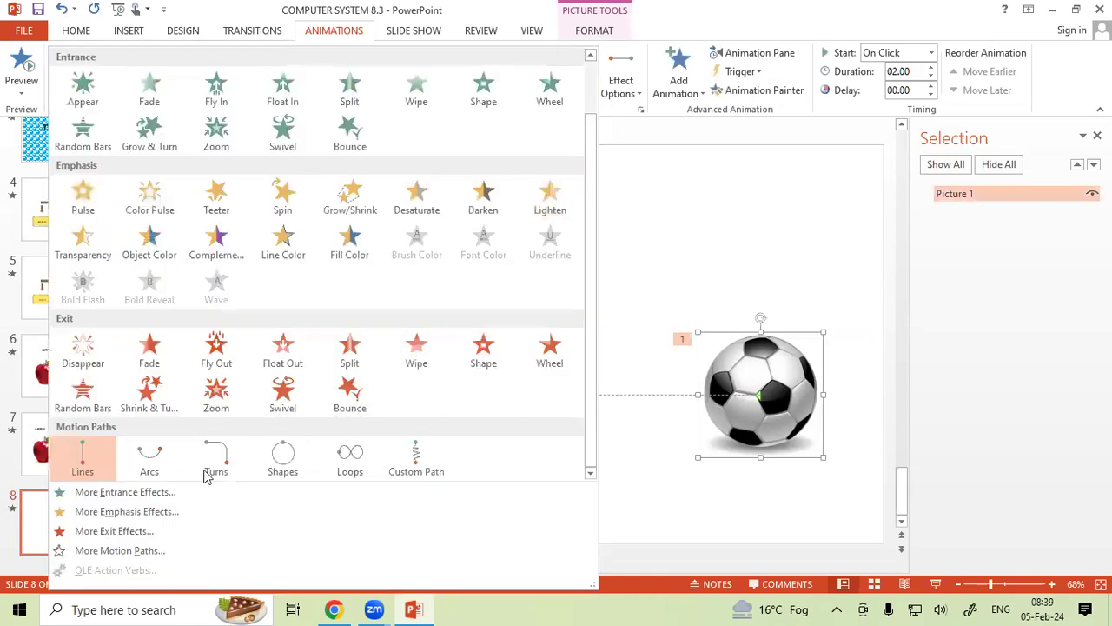
click(128, 551)
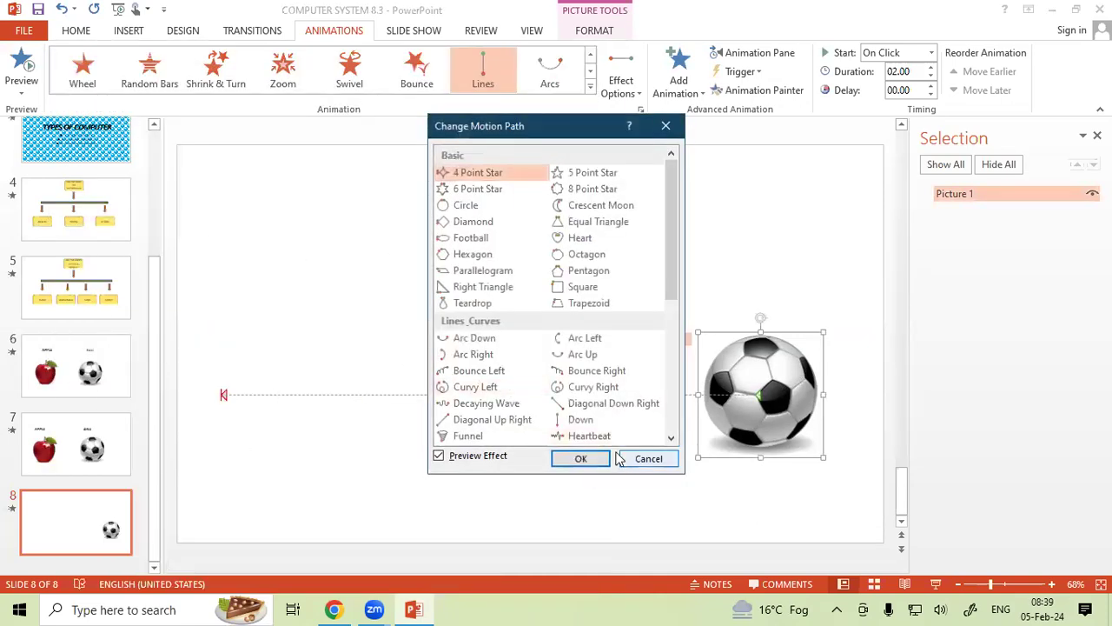
Step: Preview the diagonal paths without applying them, and drag the ball to the slide's left side
click(596, 406)
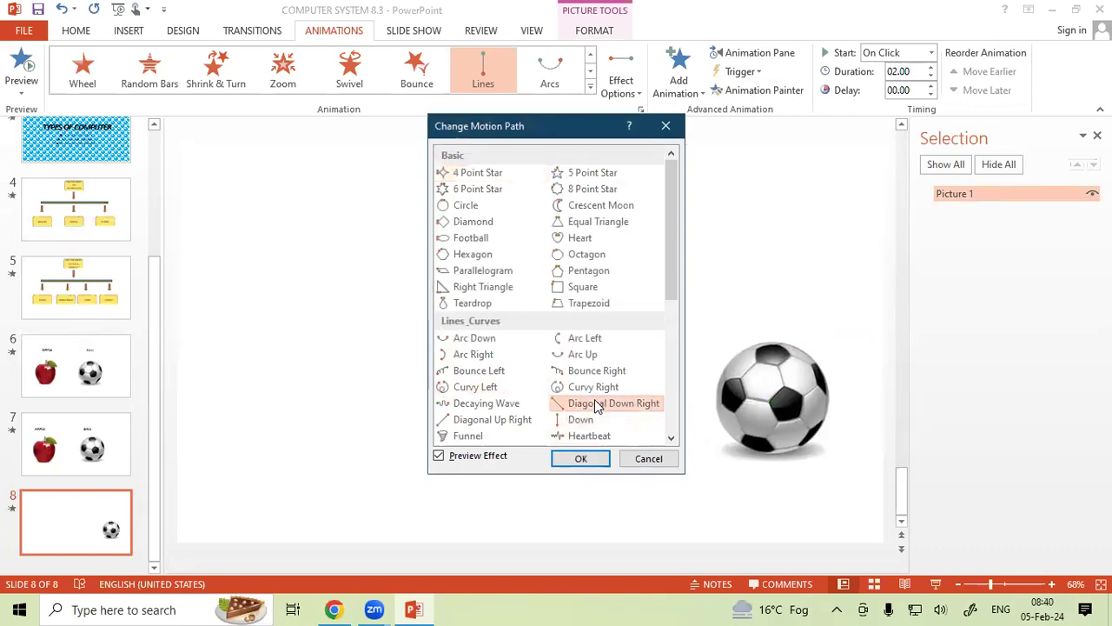
click(513, 422)
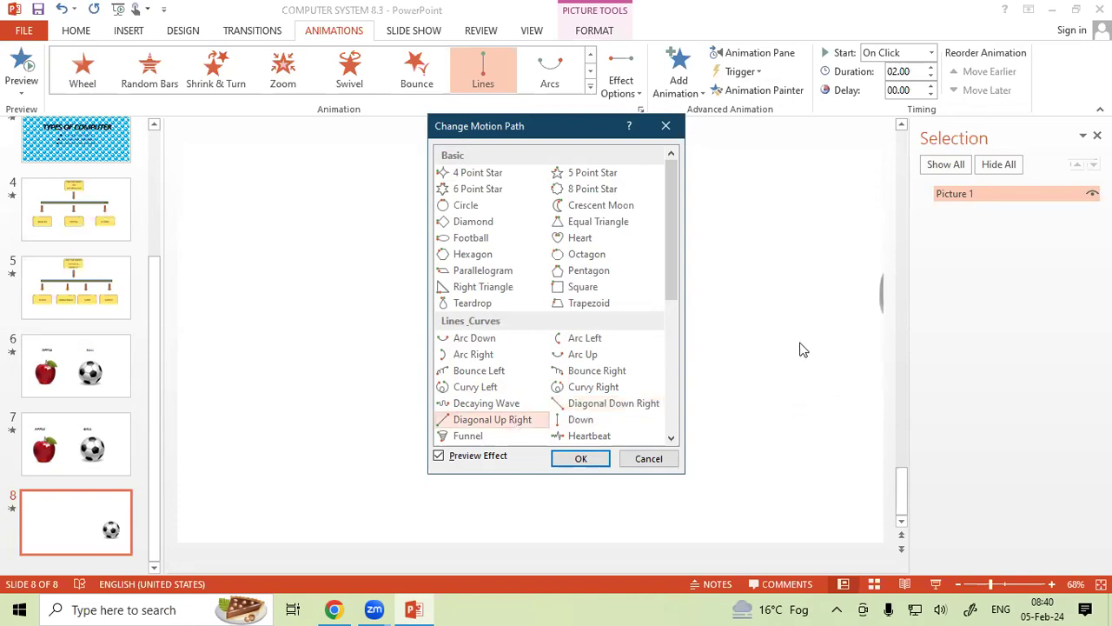
click(646, 458)
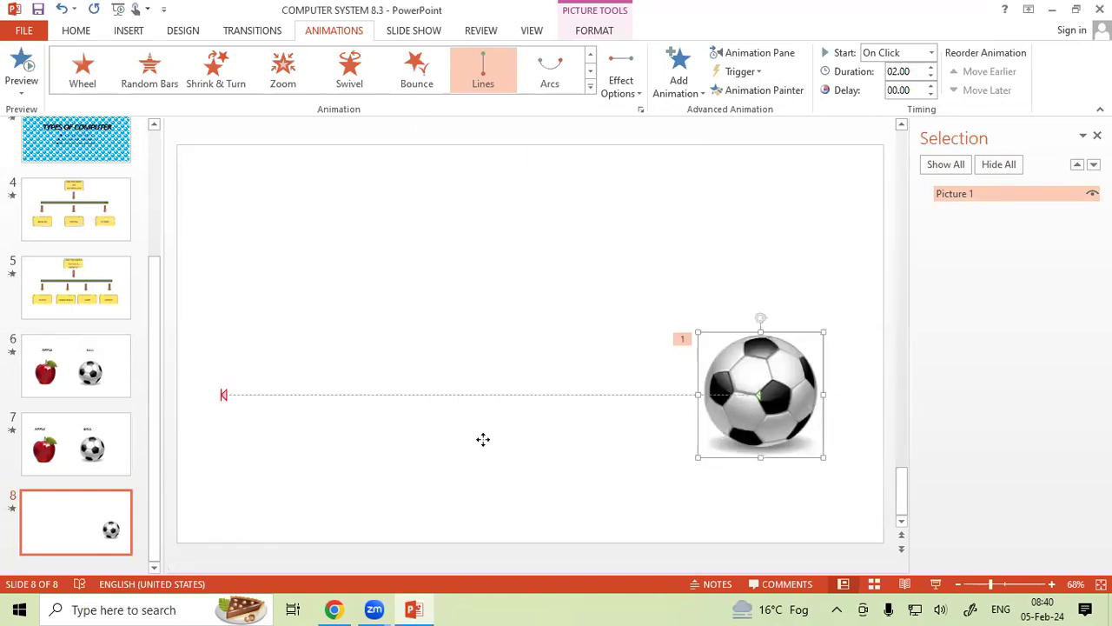
drag(713, 439, 212, 448)
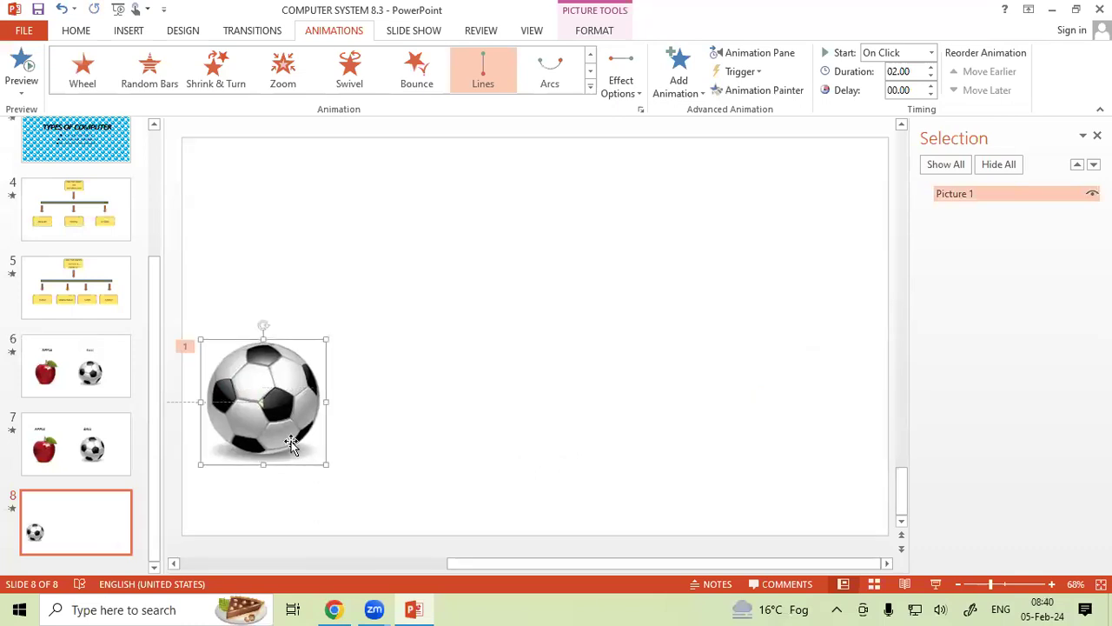
Step: Replace the ball's path with Diagonal Up Right after previewing Heartbeat
click(589, 90)
click(142, 551)
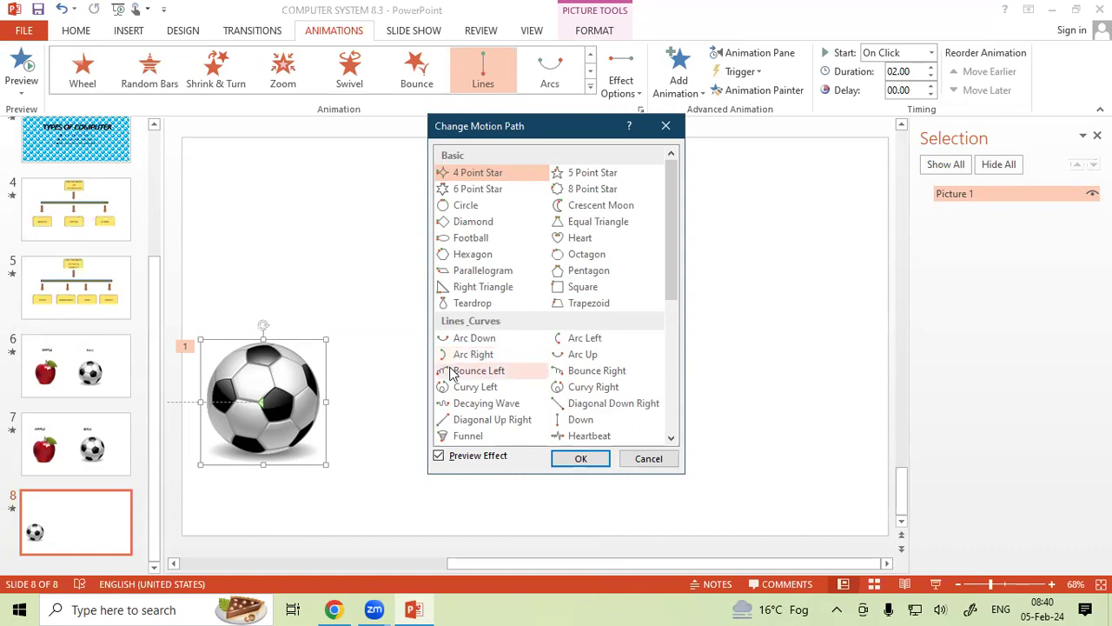
click(574, 436)
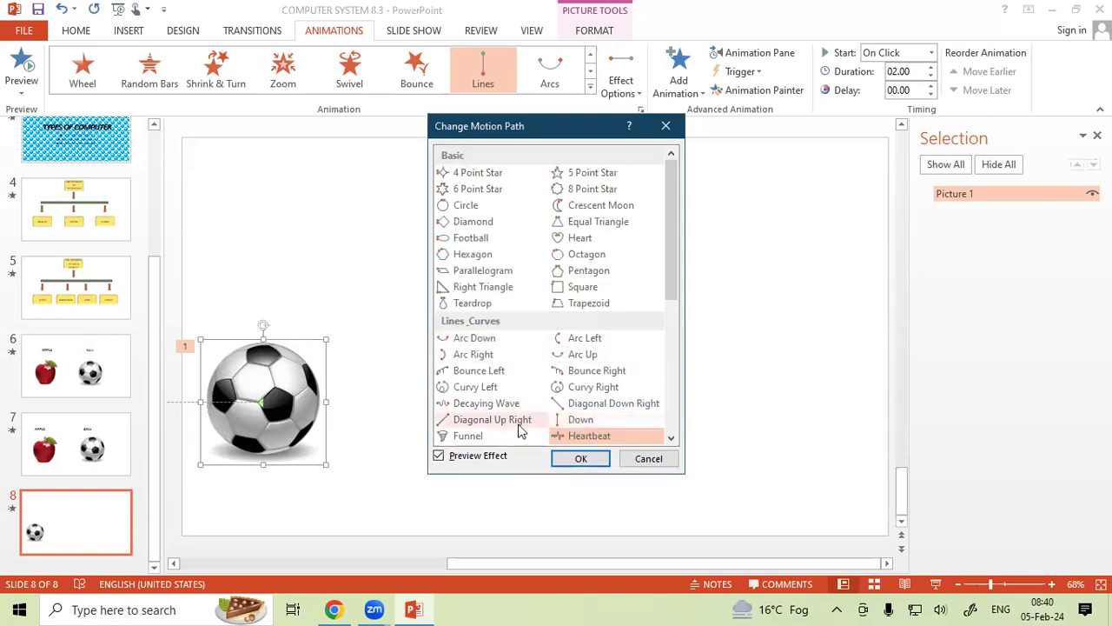
click(518, 421)
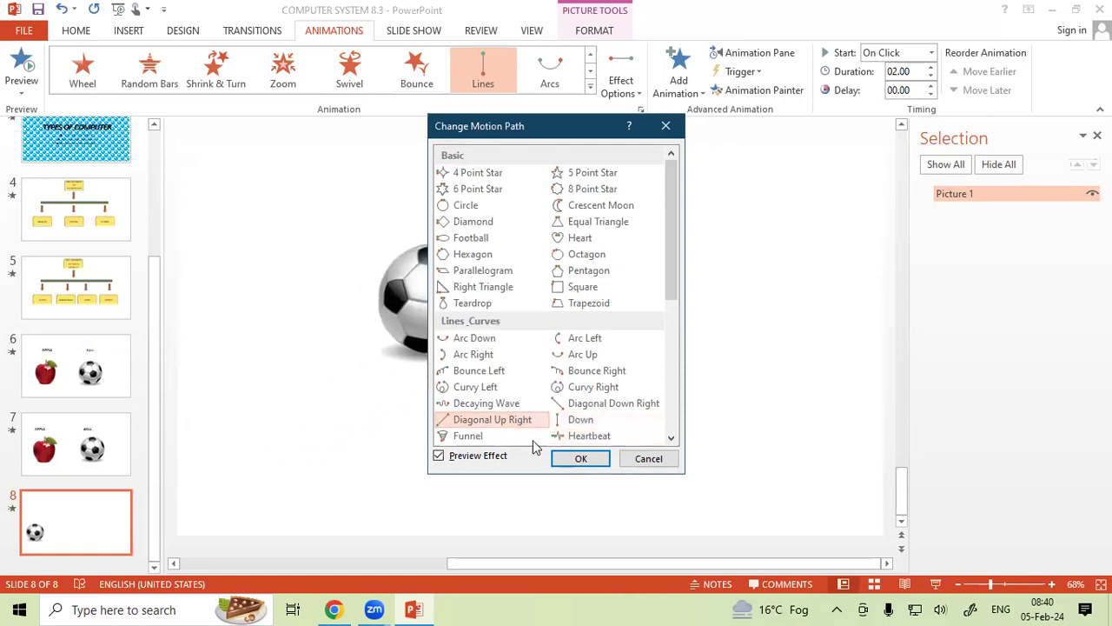
click(569, 460)
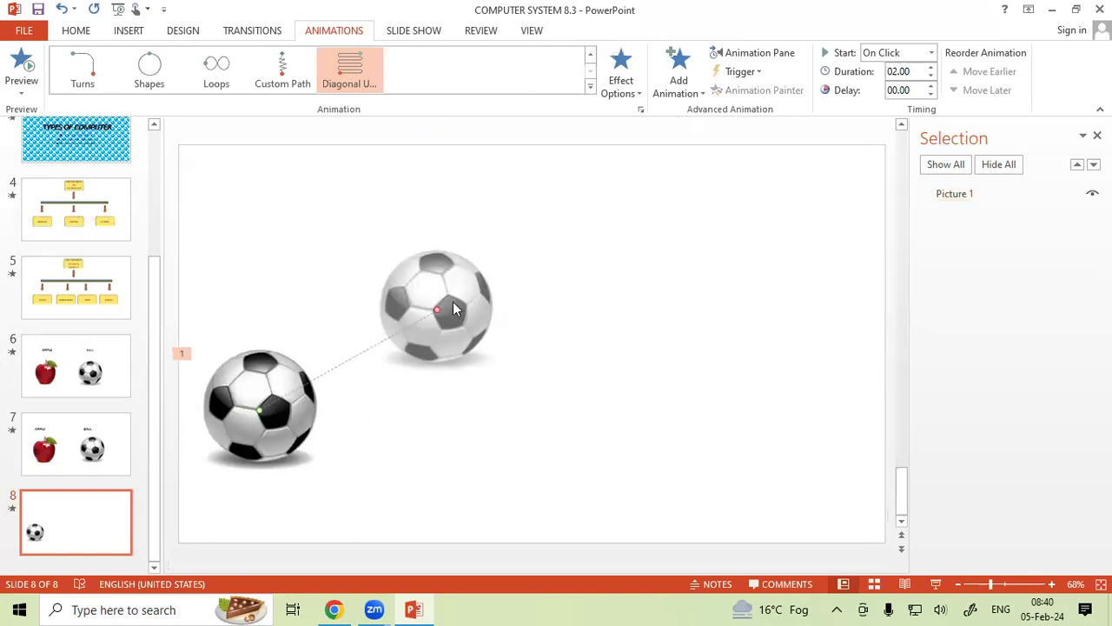
Step: Stretch the diagonal path's end point to the slide's top-right corner
drag(437, 309, 794, 209)
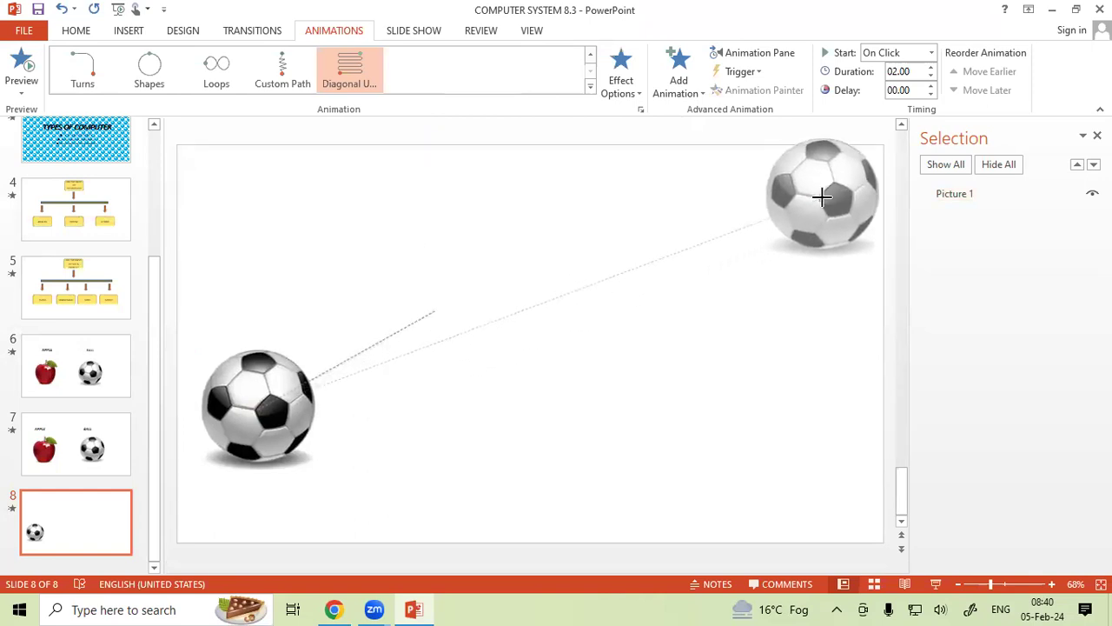
drag(795, 208, 848, 190)
click(563, 363)
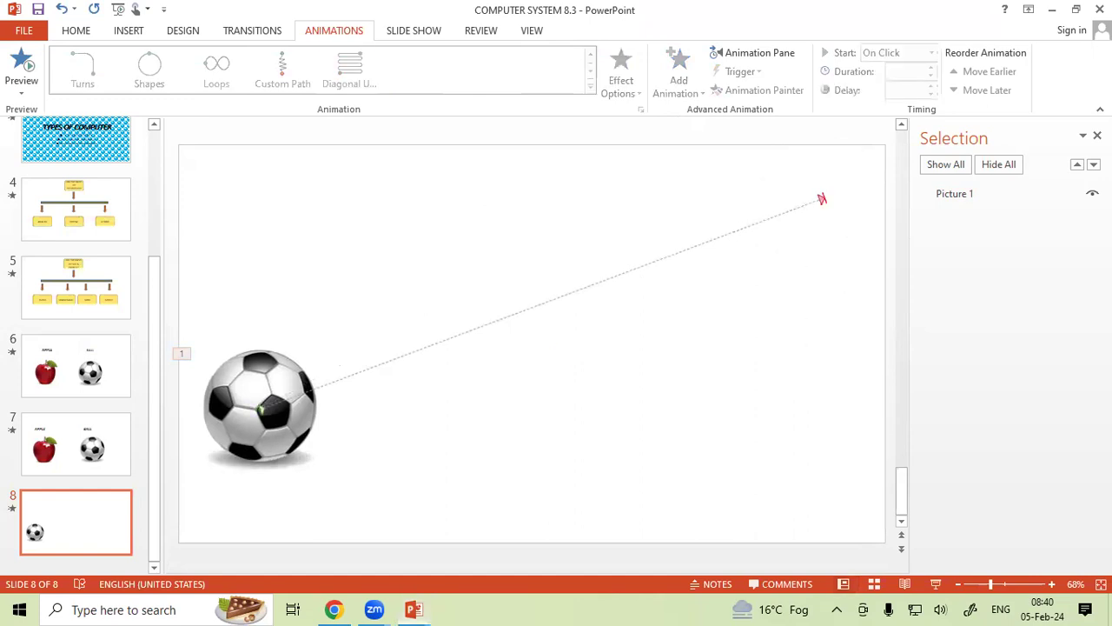
Step: Preview the ball's diagonal motion in a slide show from slide 8
key(shift+F5)
click(686, 302)
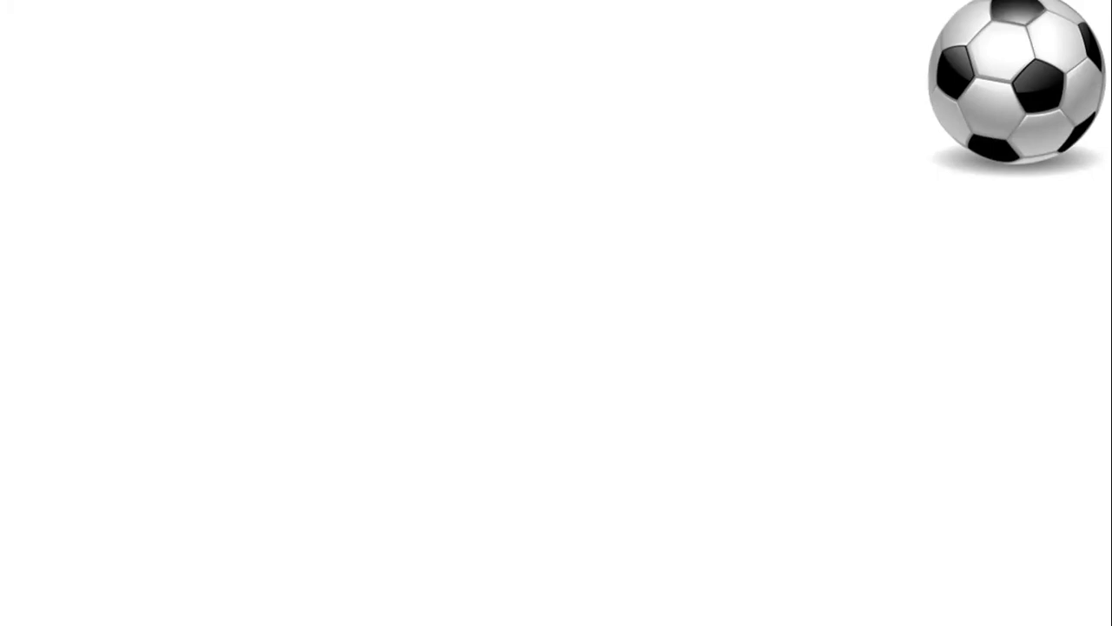
key(Escape)
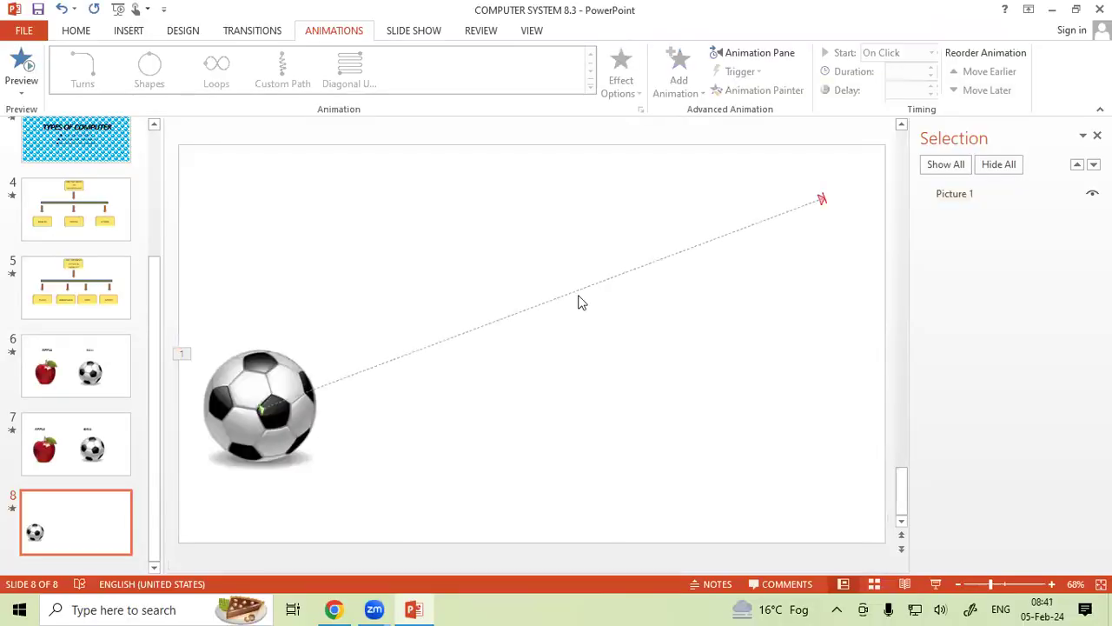
Step: Raise the ball animation's delay to 05.00 seconds, keeping Start as On Click
click(257, 388)
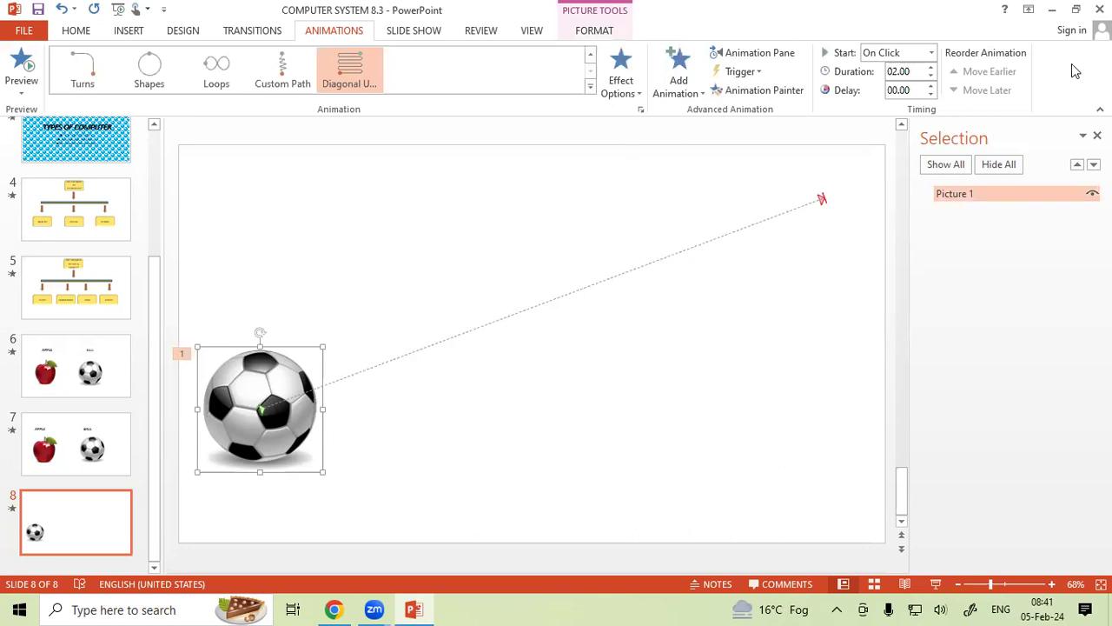
click(931, 87)
click(931, 87)
click(931, 87)
click(931, 88)
click(931, 88)
click(931, 87)
click(930, 87)
click(931, 88)
click(931, 53)
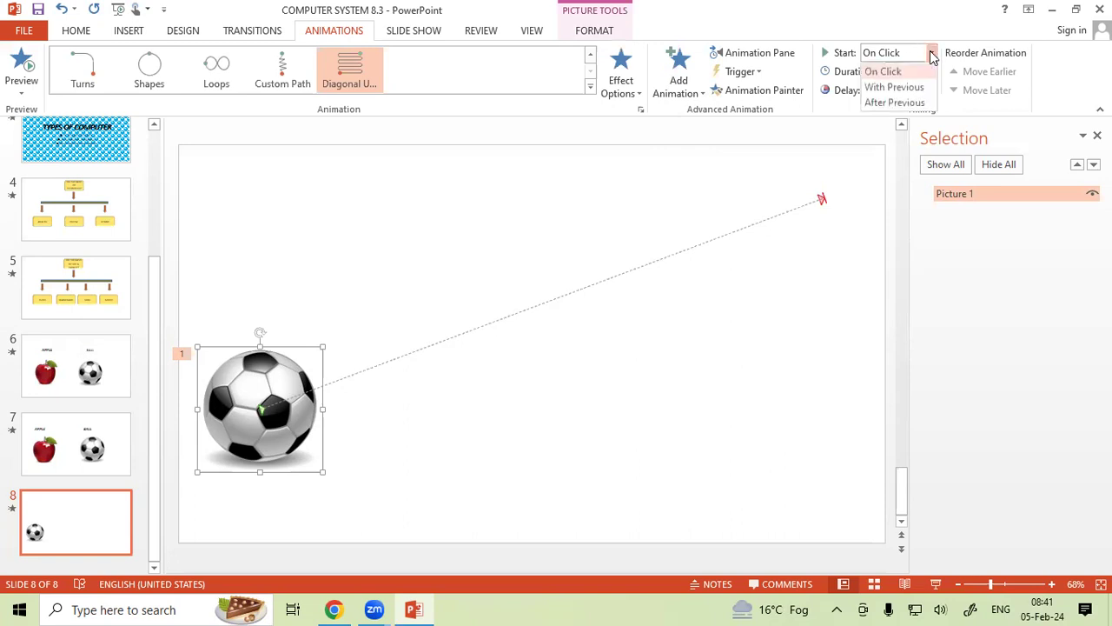
click(924, 37)
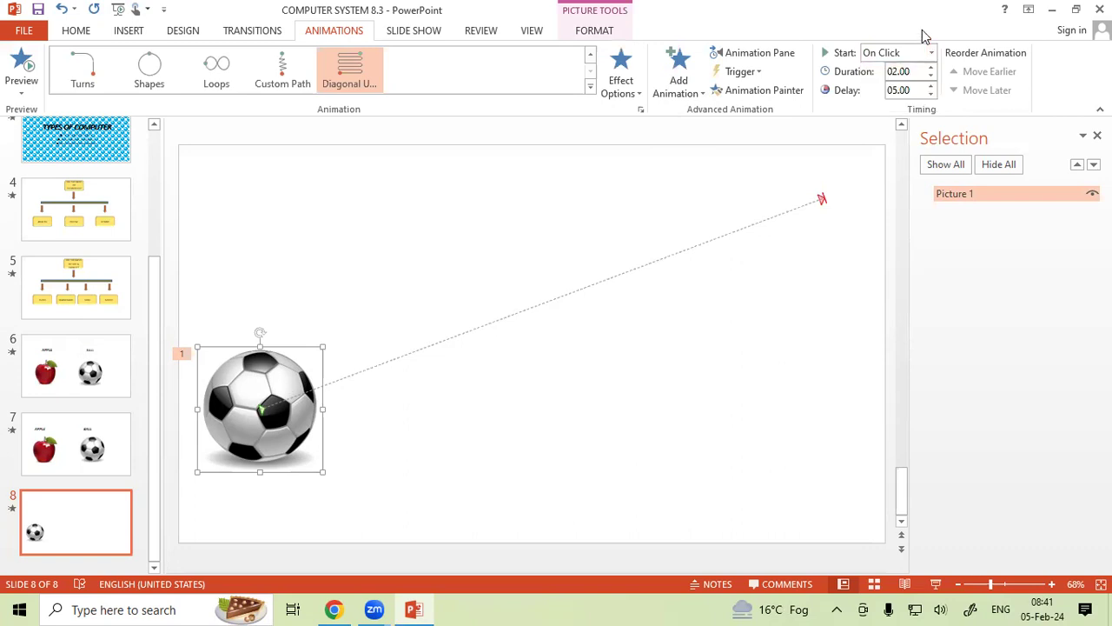
click(590, 87)
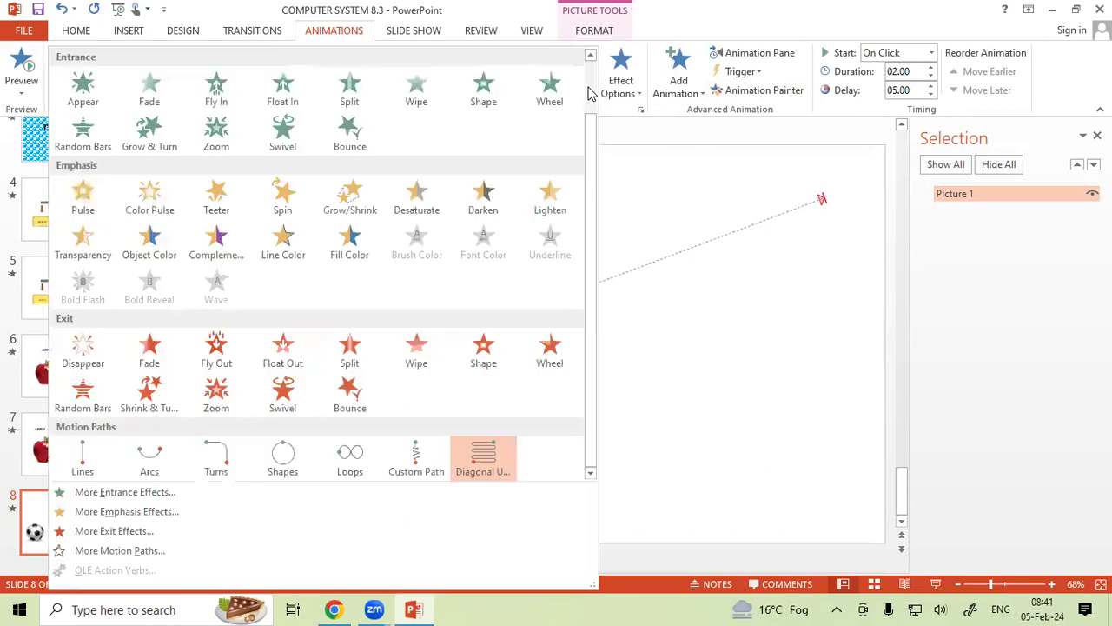
click(124, 551)
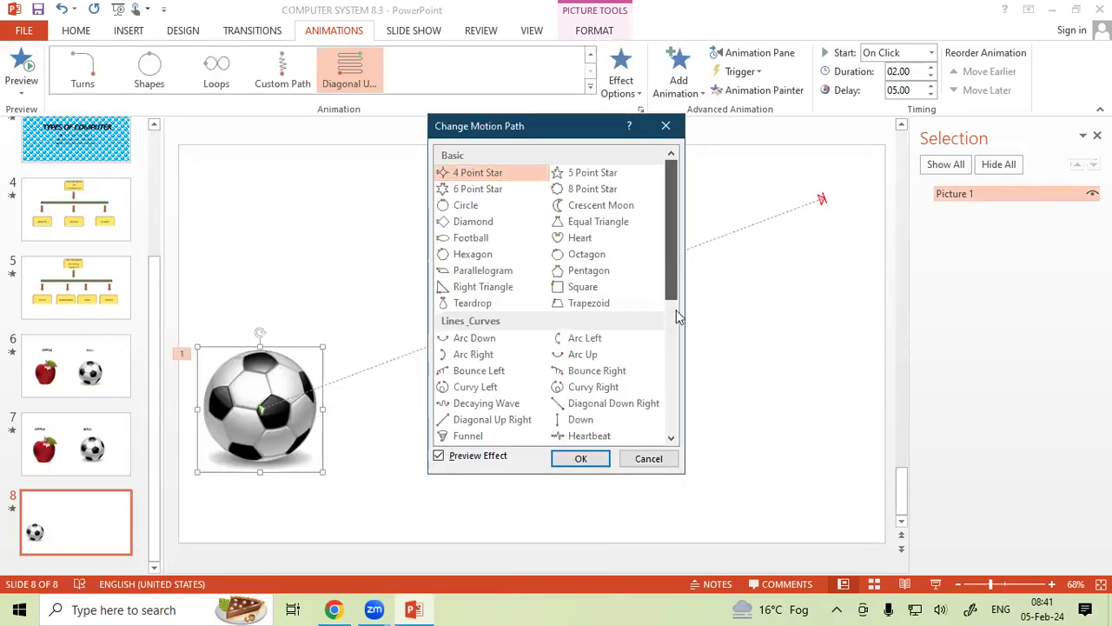
drag(672, 267, 682, 408)
click(677, 127)
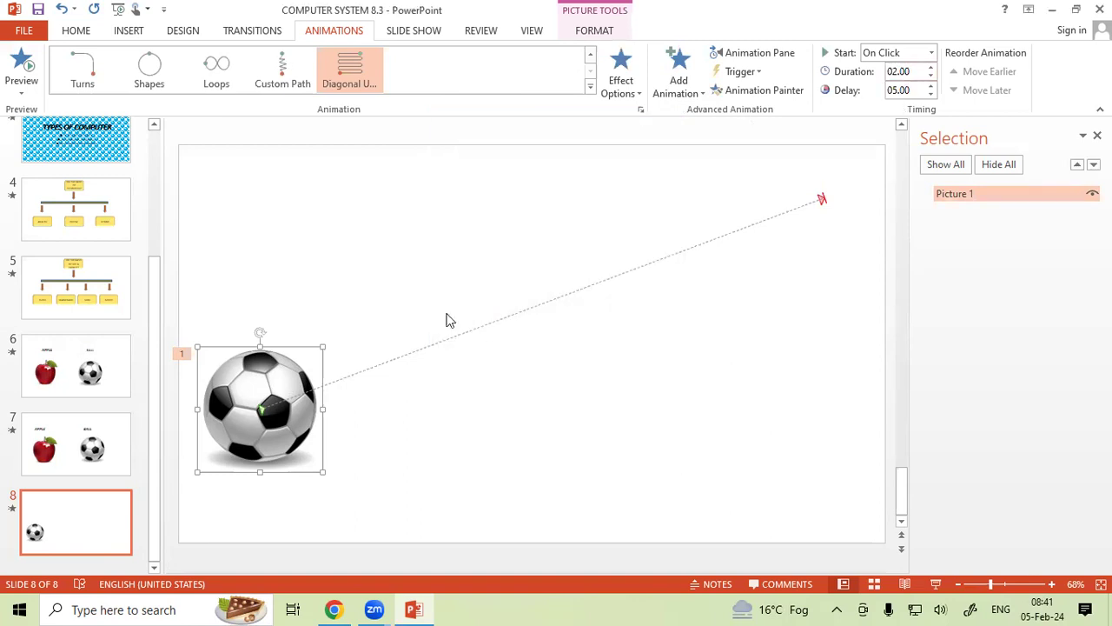
key(shift+F5)
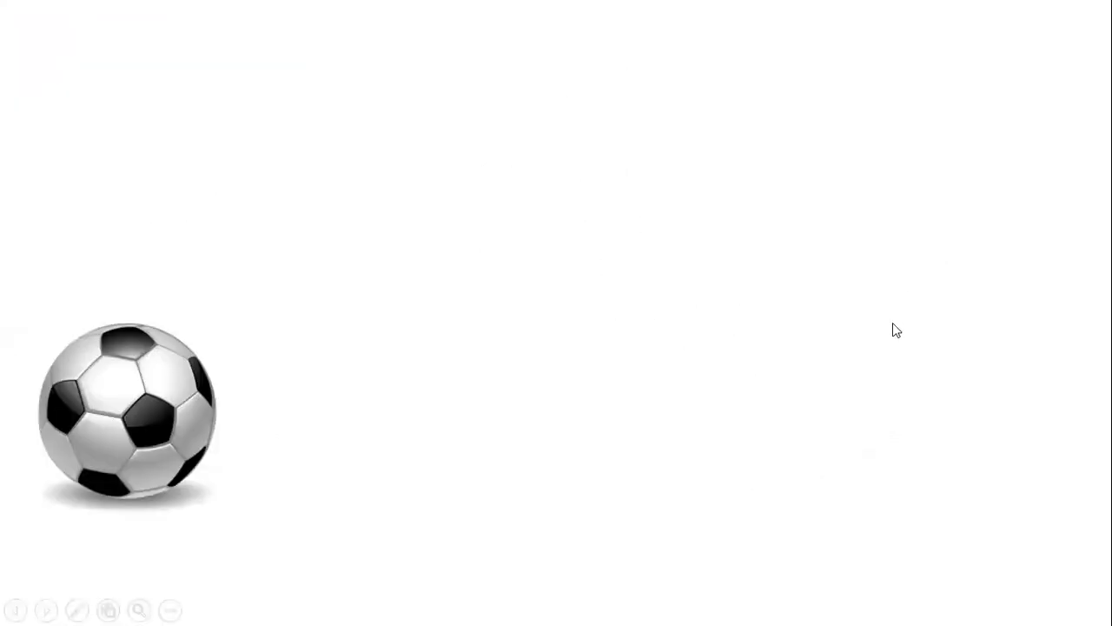
click(742, 380)
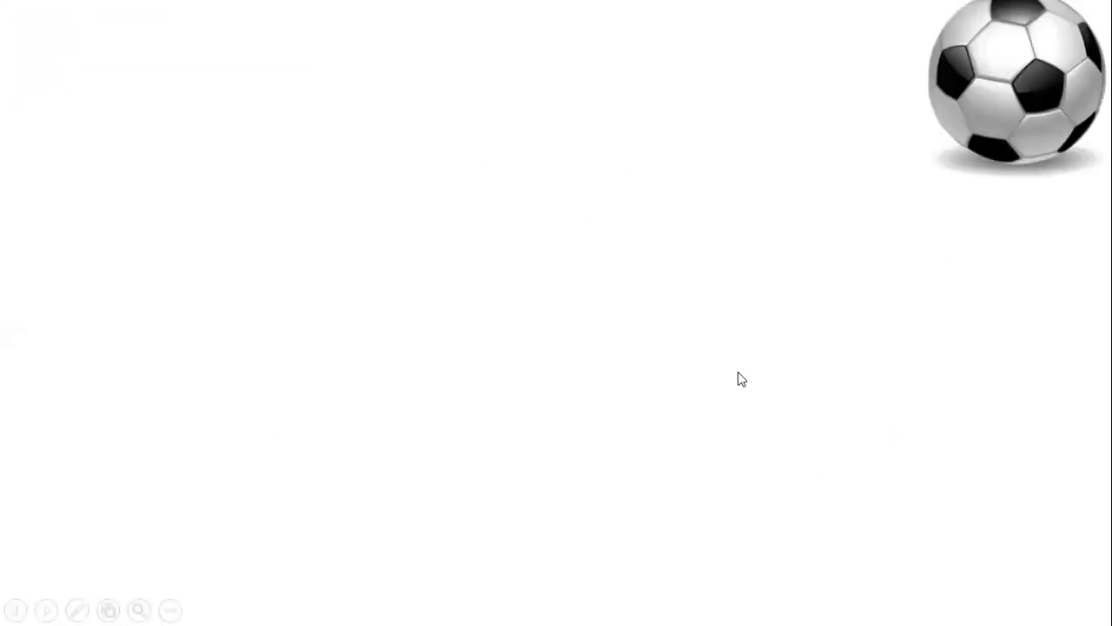
key(Escape)
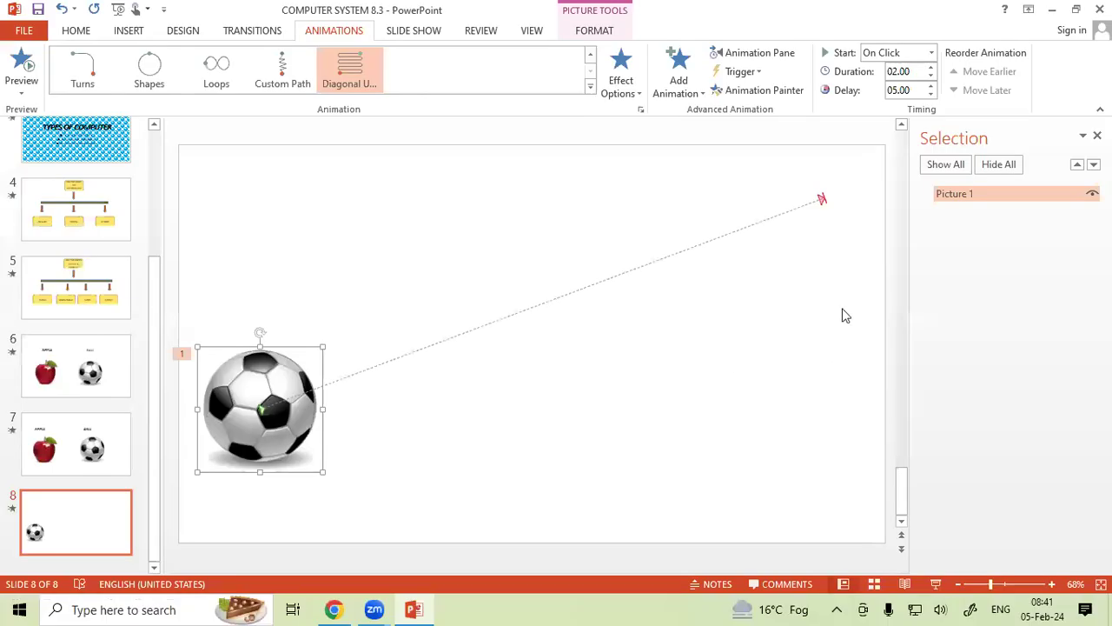
Step: Set the ball animation's delay to 0 and preview it in a slide show
double_click(913, 90)
text(0)
click(755, 297)
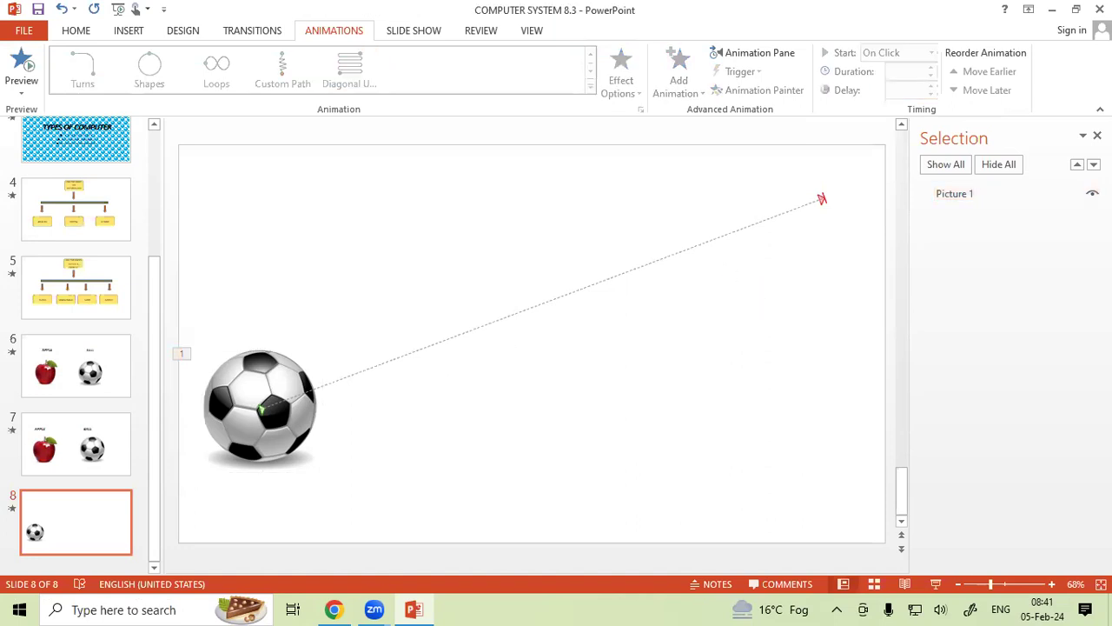
key(shift+F5)
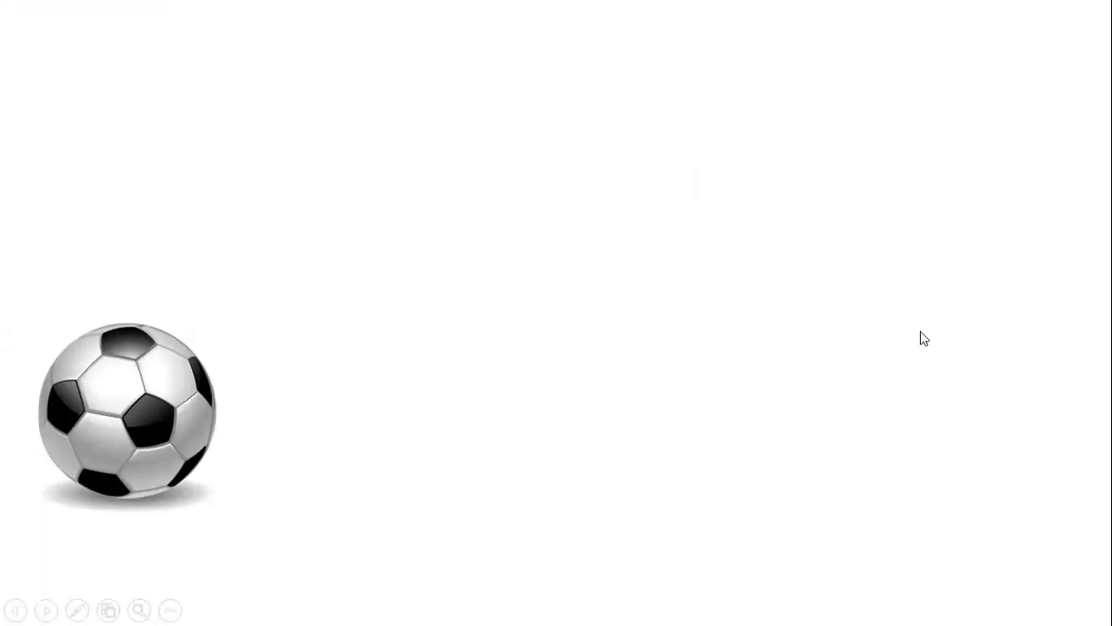
click(838, 359)
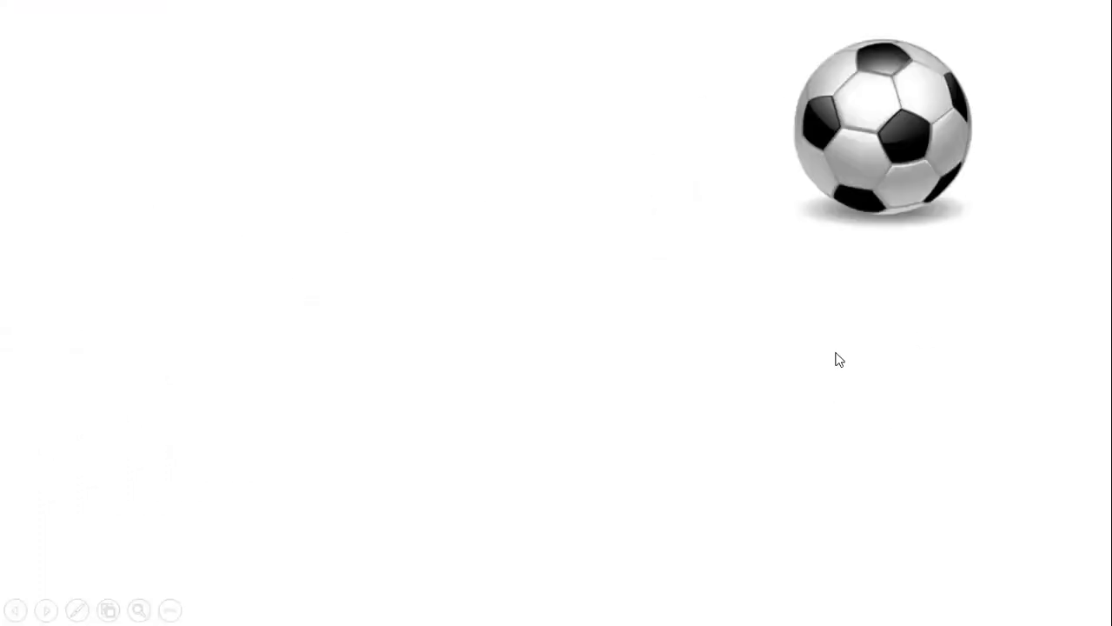
key(Escape)
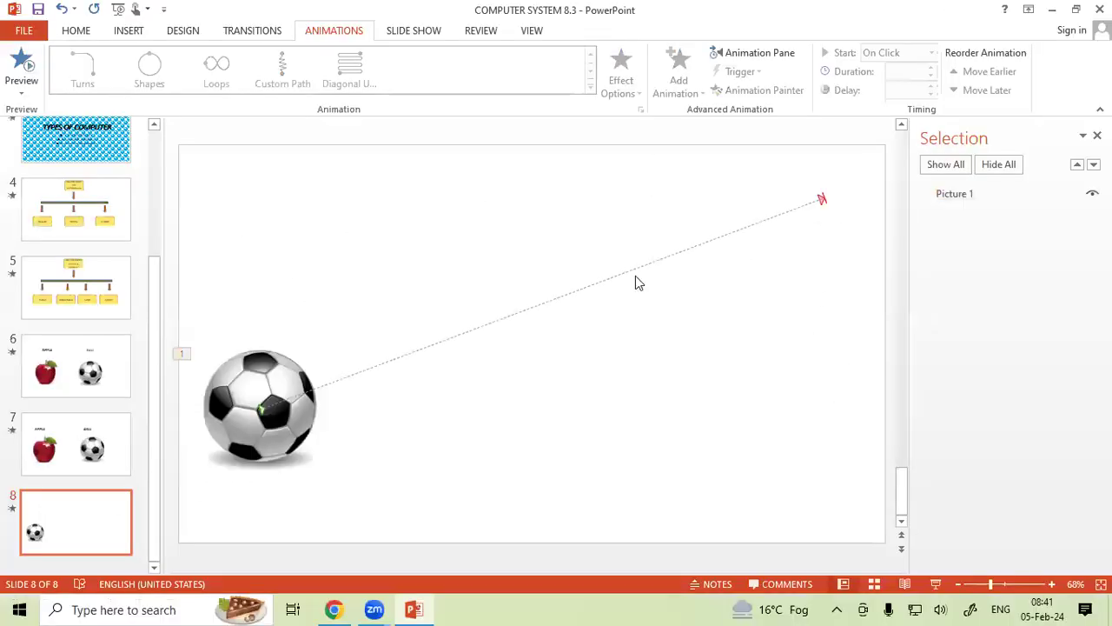
Step: Shorten the duration to 00.50 seconds, preview again, and reselect the animation
click(240, 405)
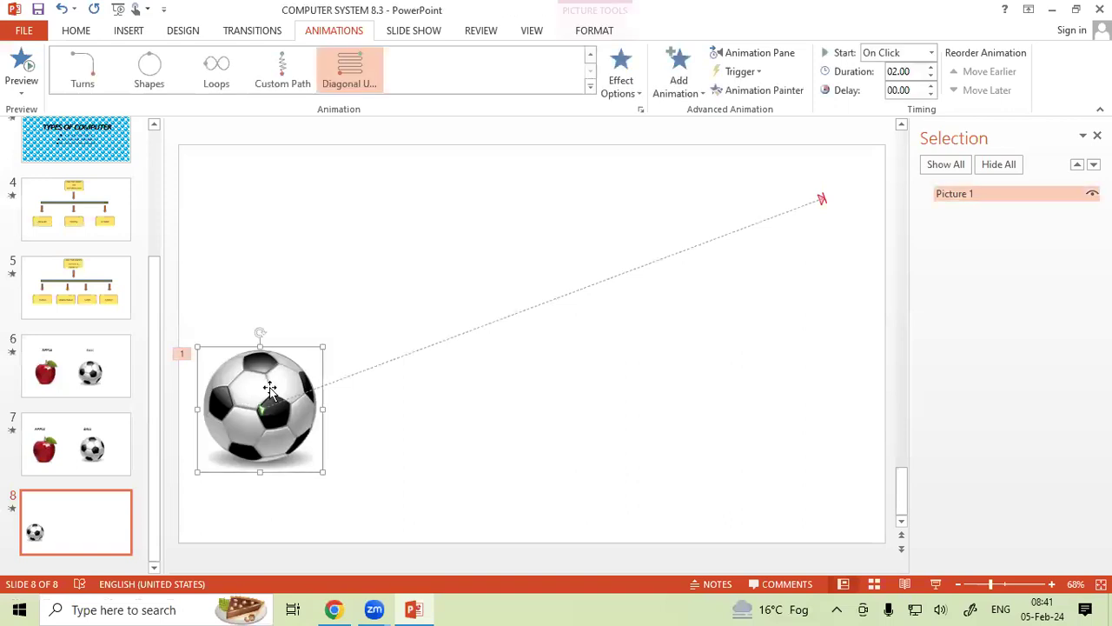
click(931, 76)
click(931, 76)
click(931, 77)
click(931, 77)
click(931, 77)
click(931, 77)
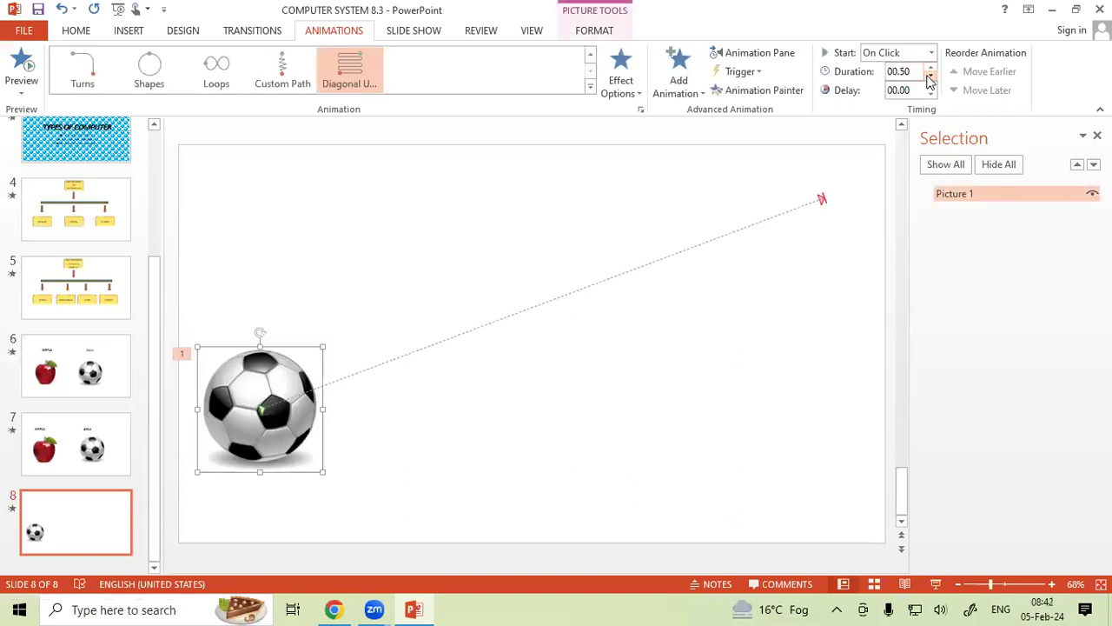
click(549, 441)
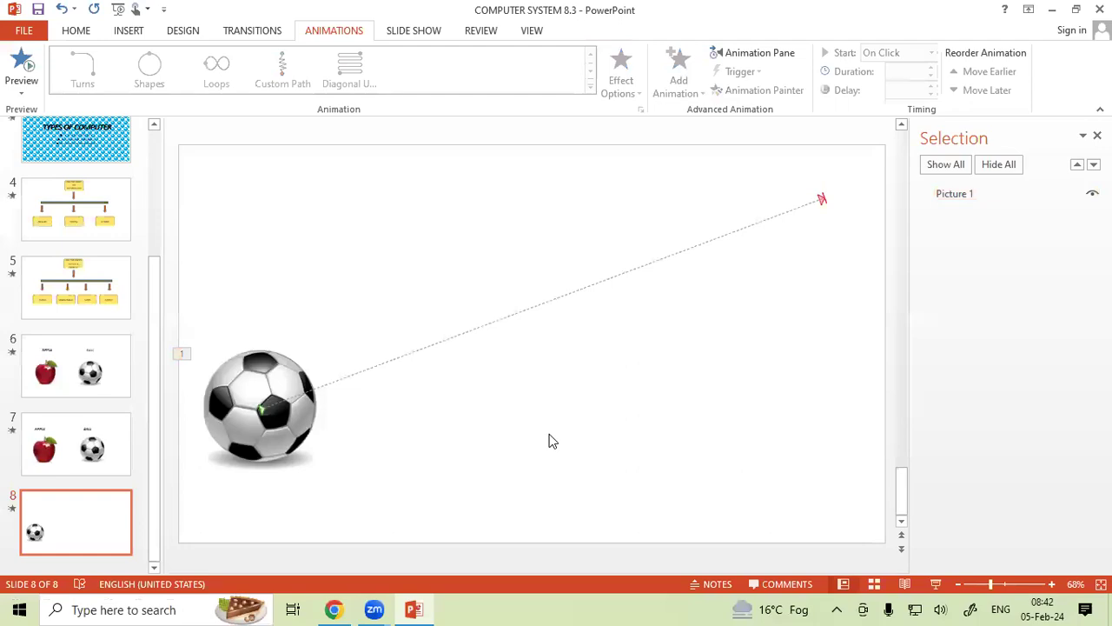
key(shift+F5)
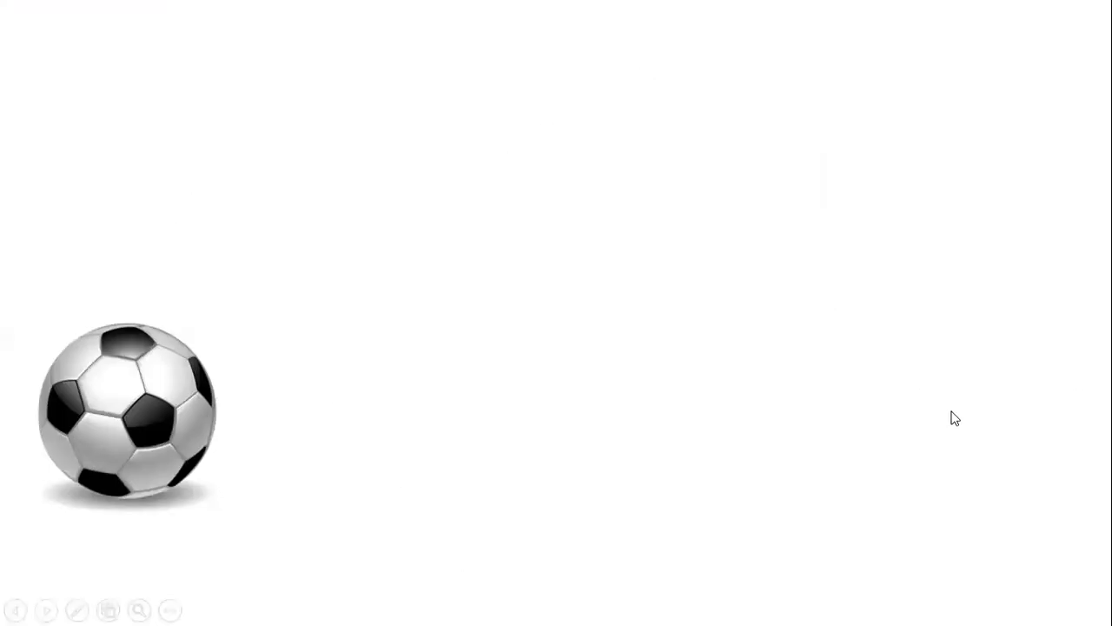
click(830, 418)
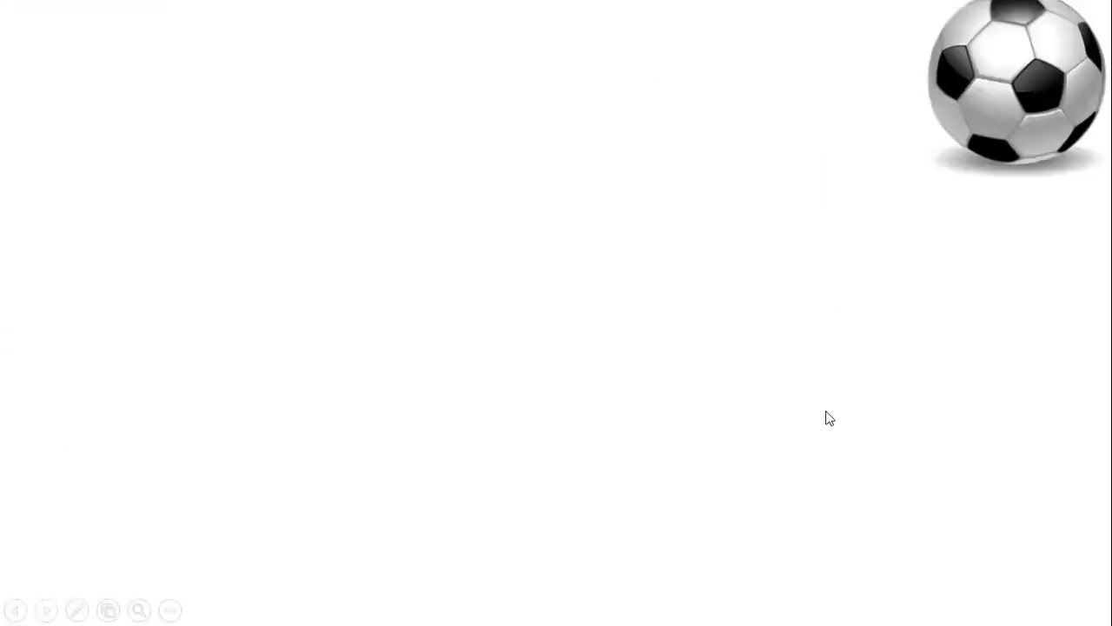
key(Escape)
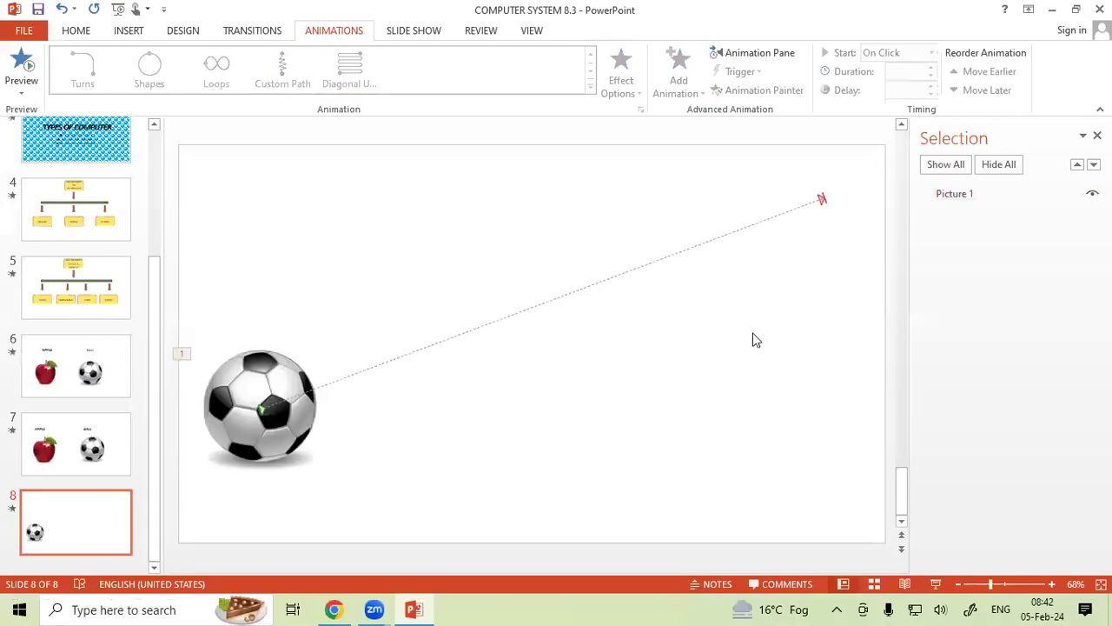
click(286, 400)
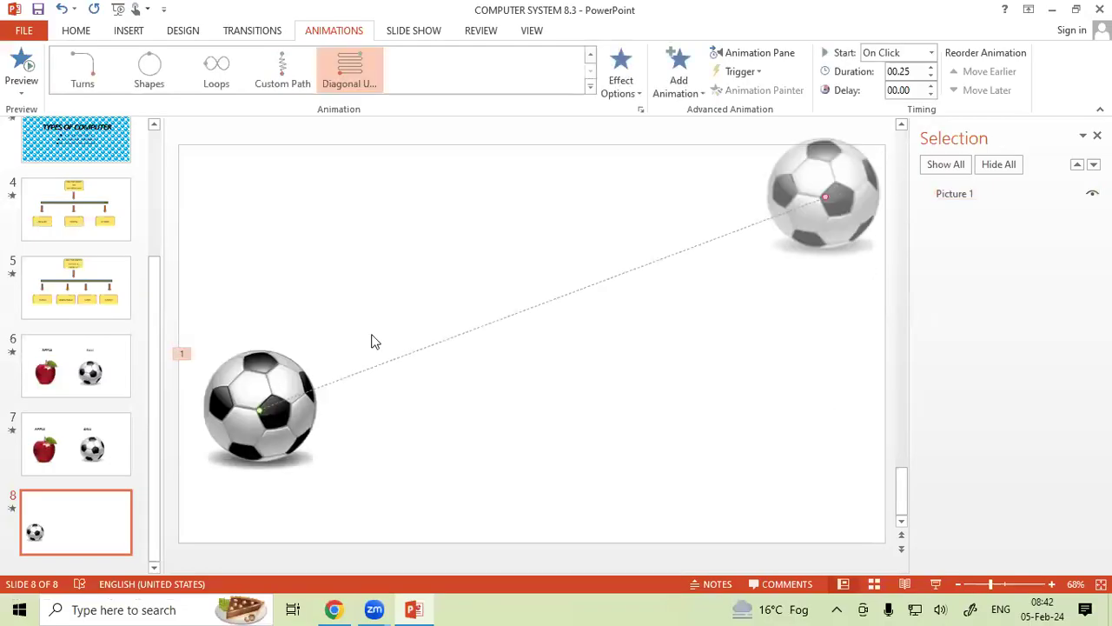
double_click(898, 72)
text(5)
click(610, 431)
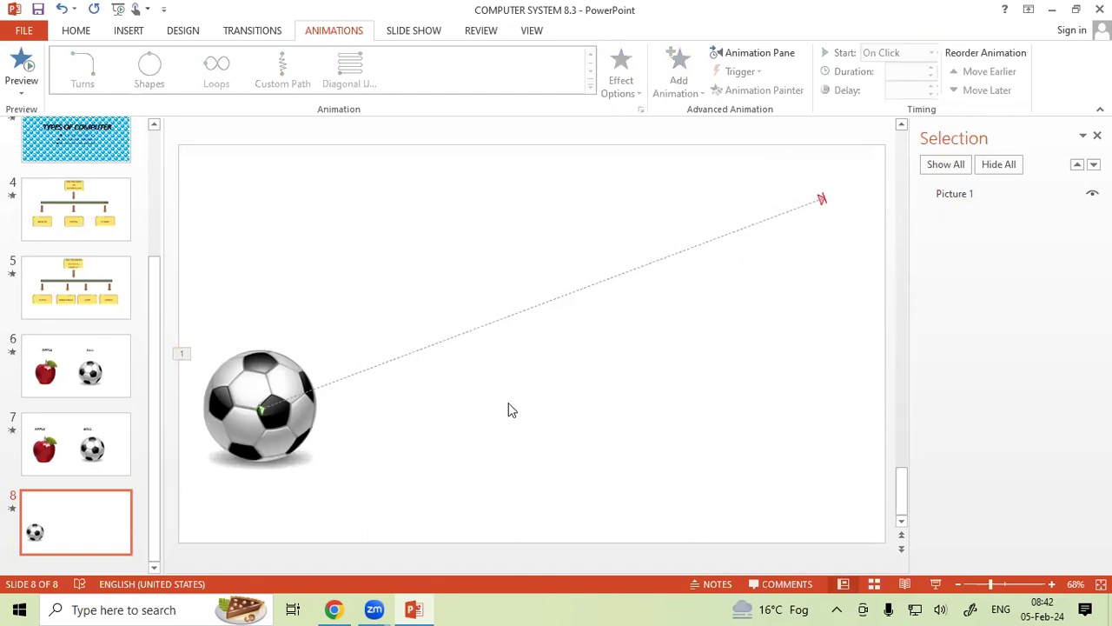
key(shift+F5)
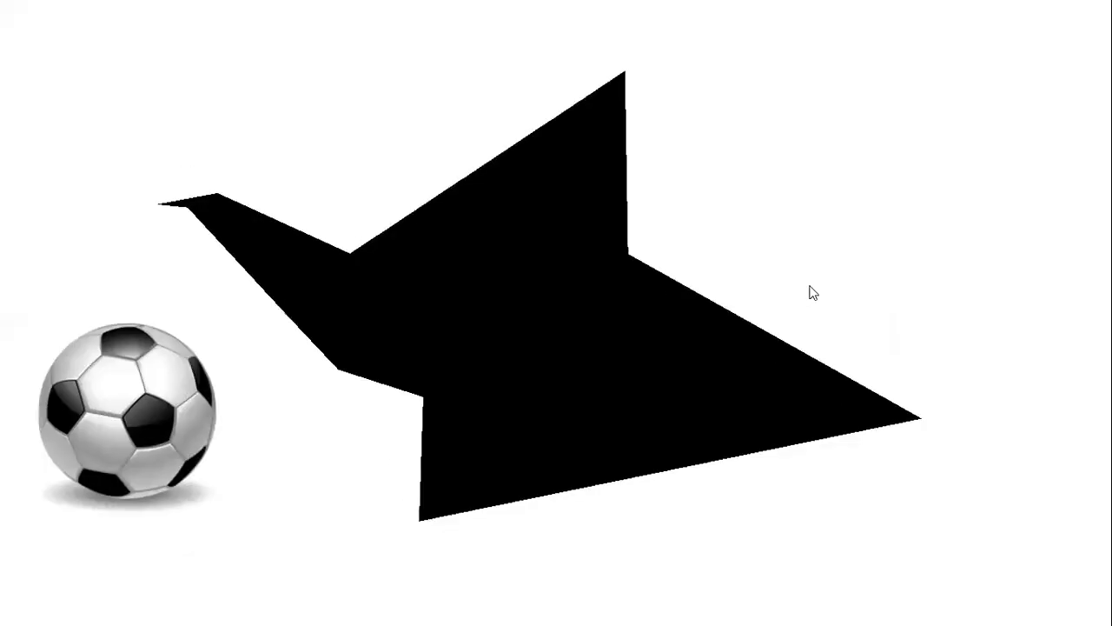
click(825, 291)
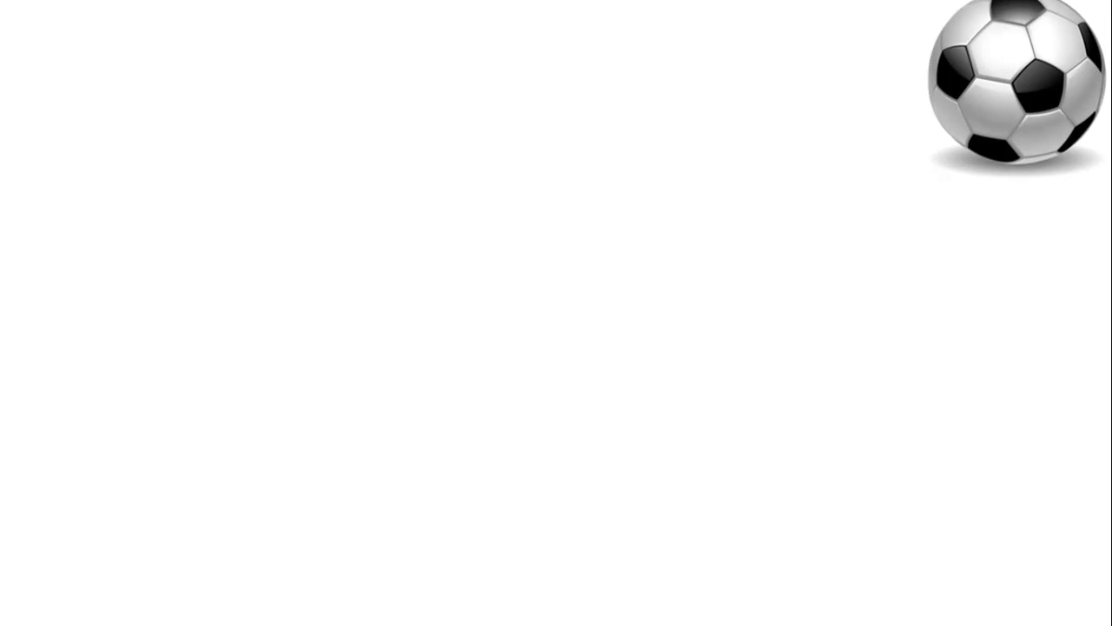
key(Escape)
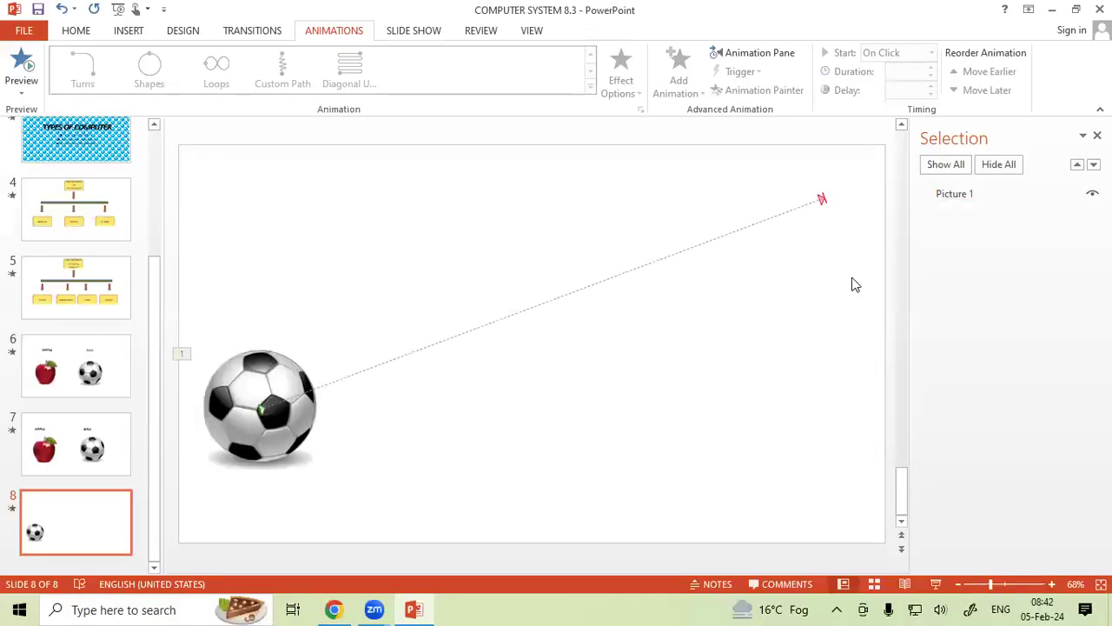
Step: Replace the soccer ball's motion path with the Zigzag path from More Motion Paths
click(262, 371)
click(590, 90)
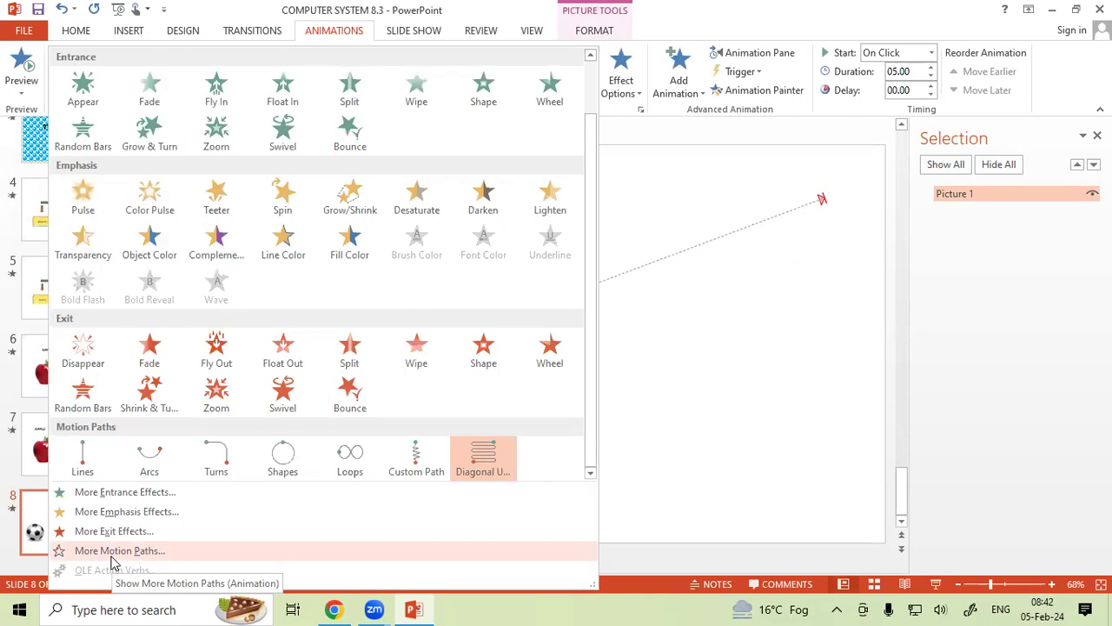
click(111, 556)
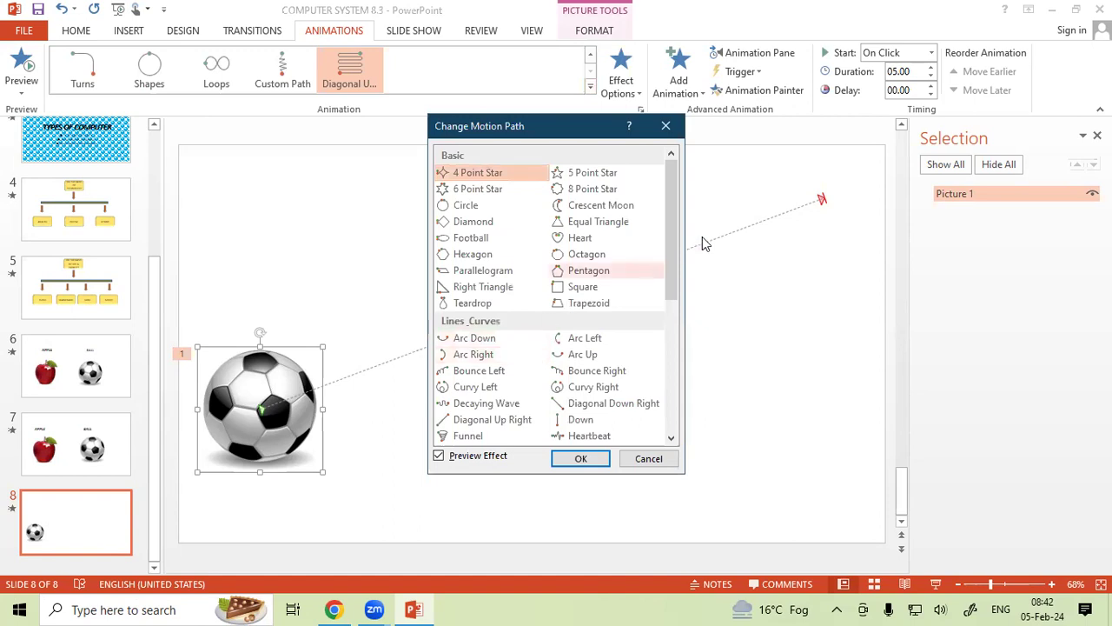
drag(677, 253, 667, 352)
click(584, 361)
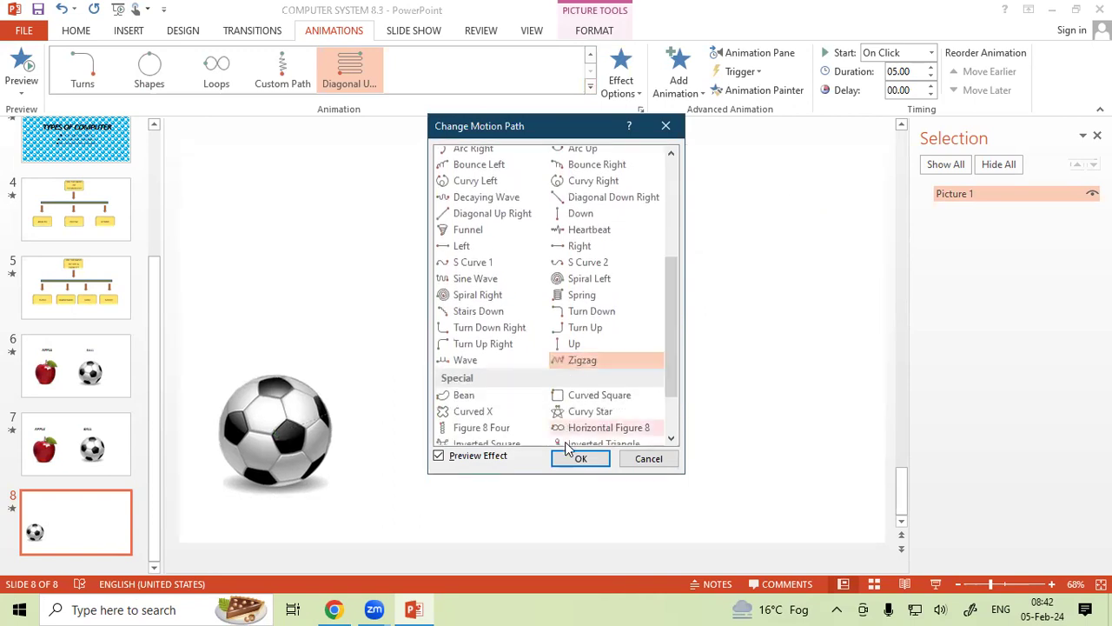
click(578, 458)
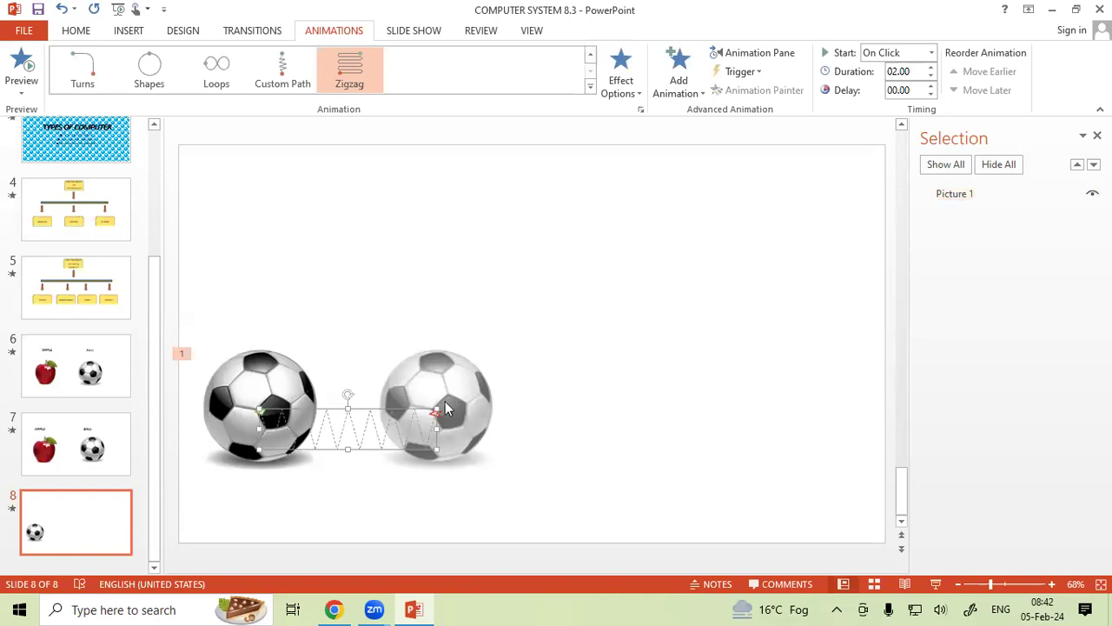
Step: Stretch the zigzag path toward the slide's right edge and preview it in a slide show
drag(447, 424, 749, 438)
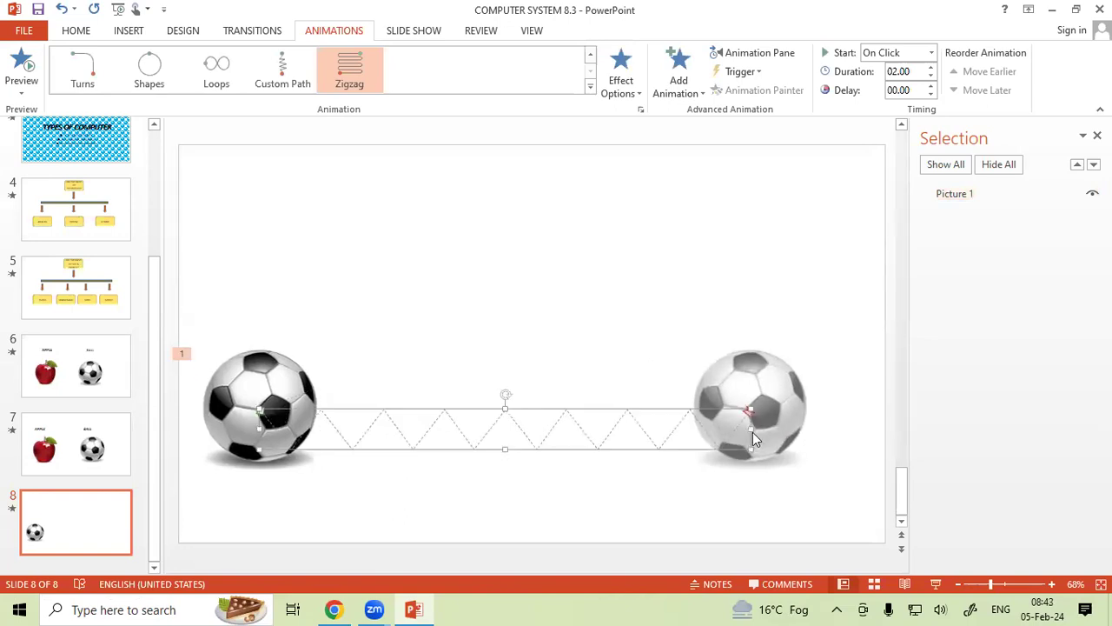
drag(750, 439, 818, 426)
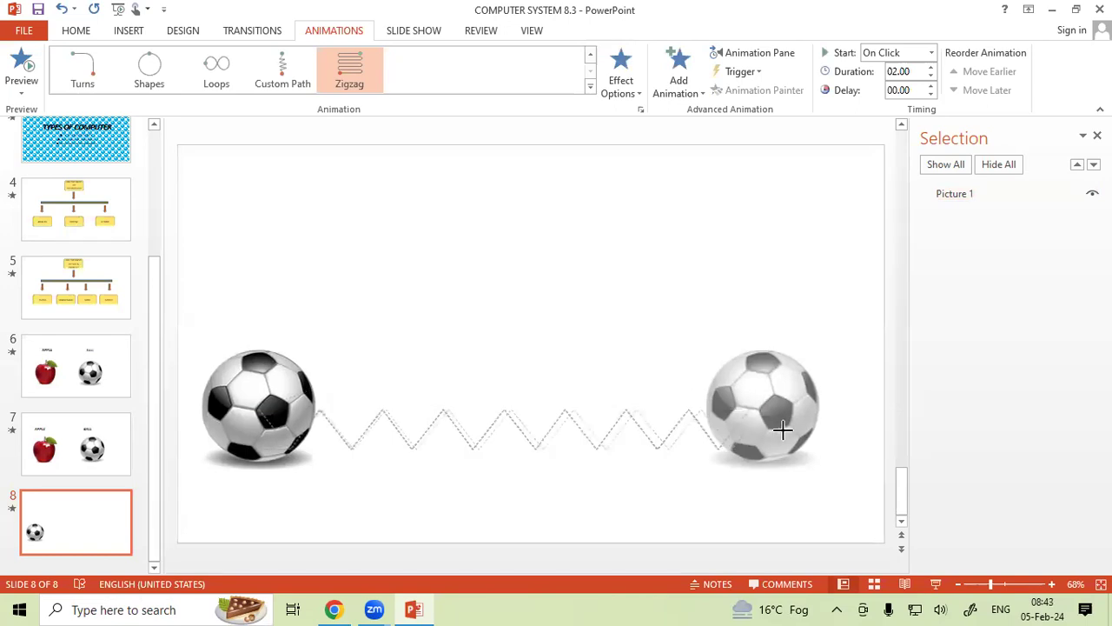
click(683, 276)
key(shift+F5)
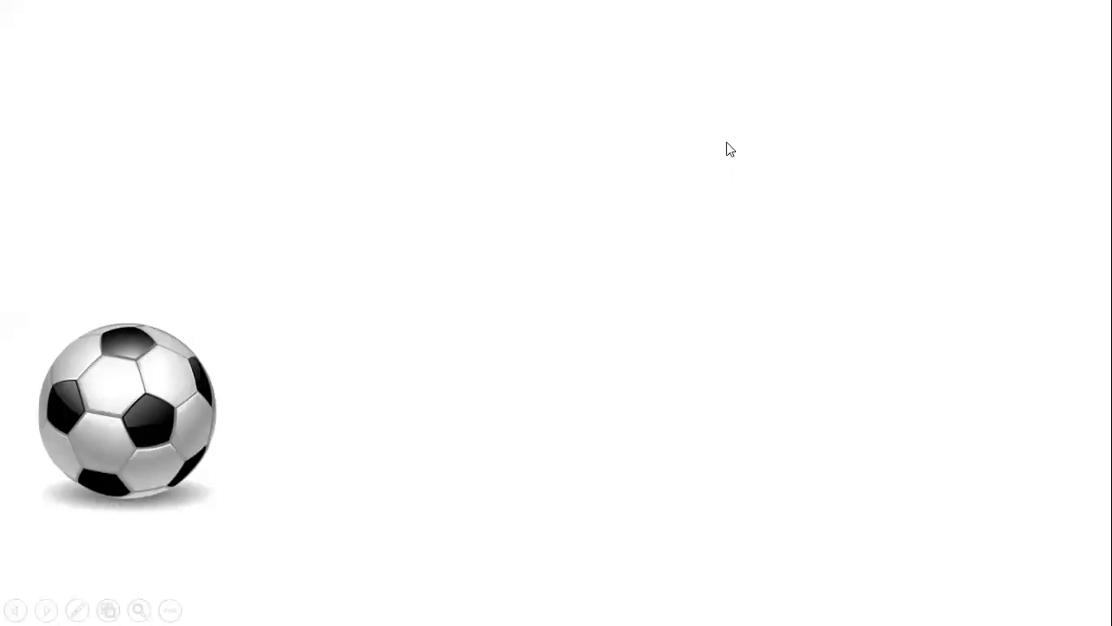
click(727, 143)
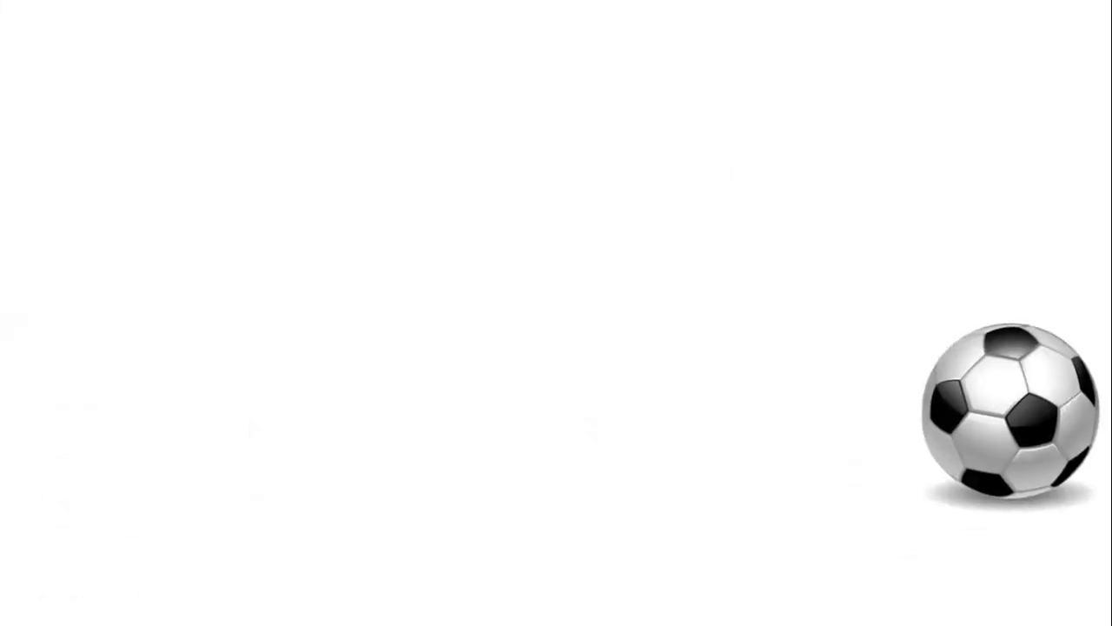
key(Escape)
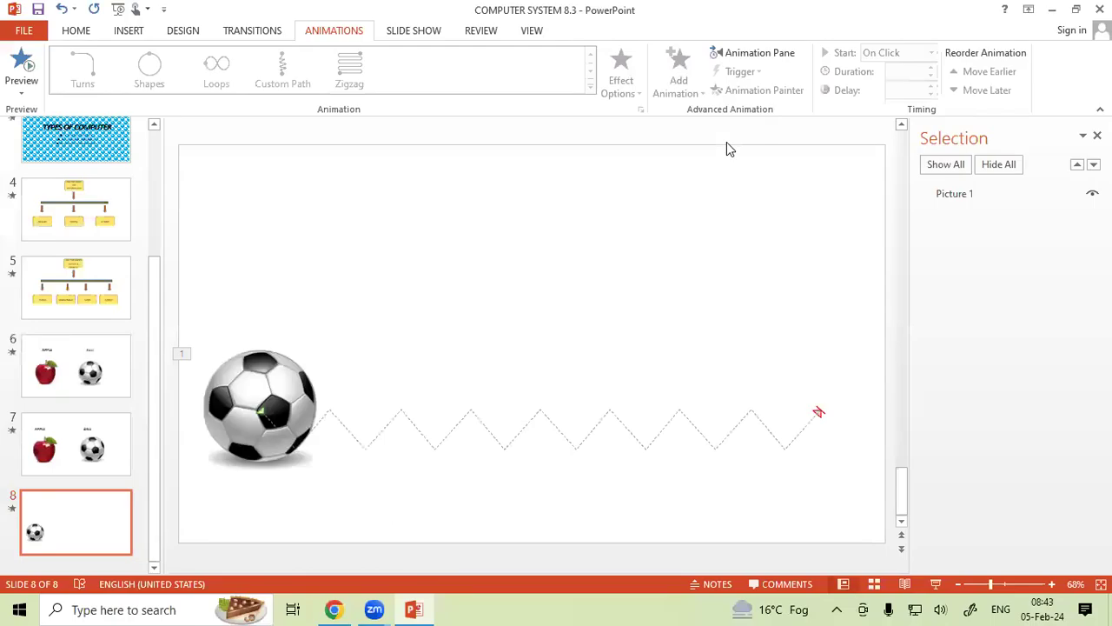
Step: Give the soccer ball the Transparency emphasis effect from More Emphasis Effects
click(264, 358)
click(590, 86)
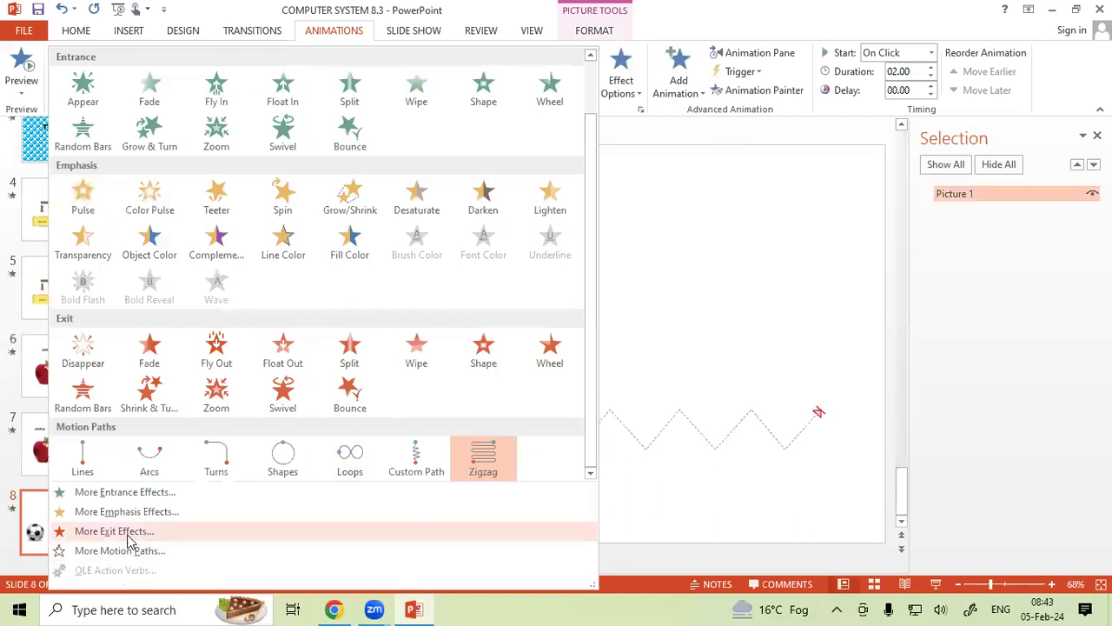
click(123, 512)
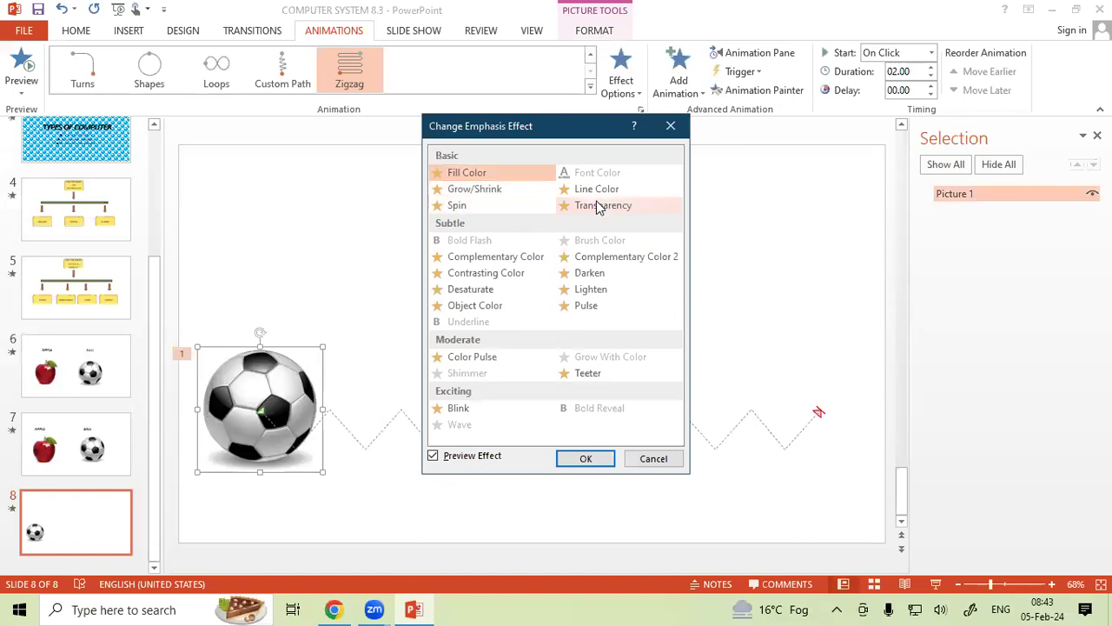
click(598, 207)
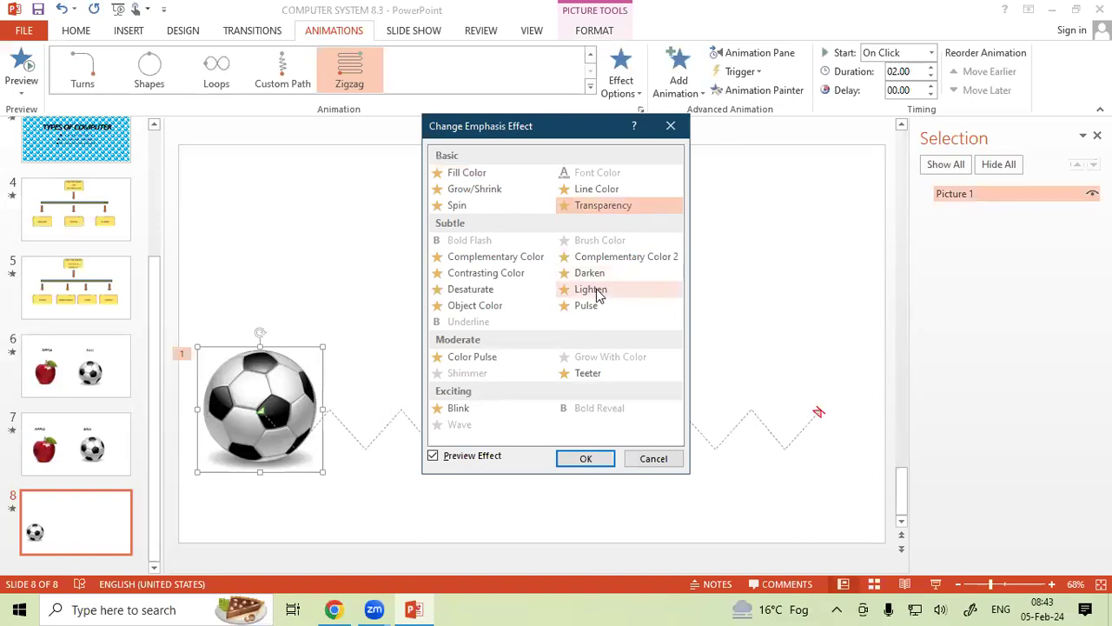
click(575, 458)
Step: Preview the ball's Transparency fade in a slide show, then exit the show
click(605, 366)
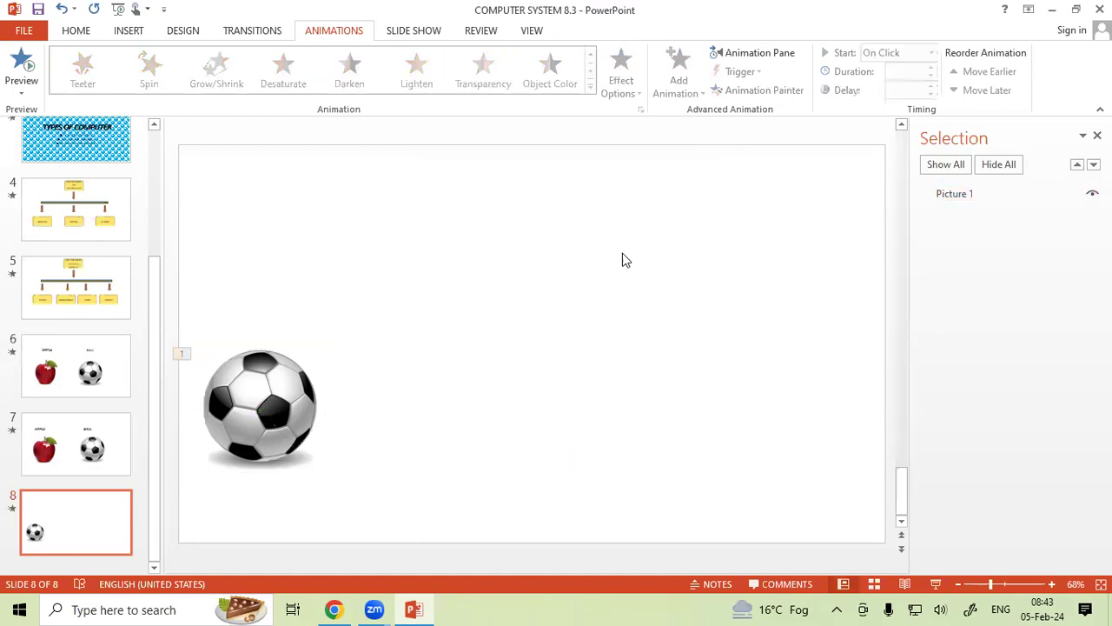
key(shift+F5)
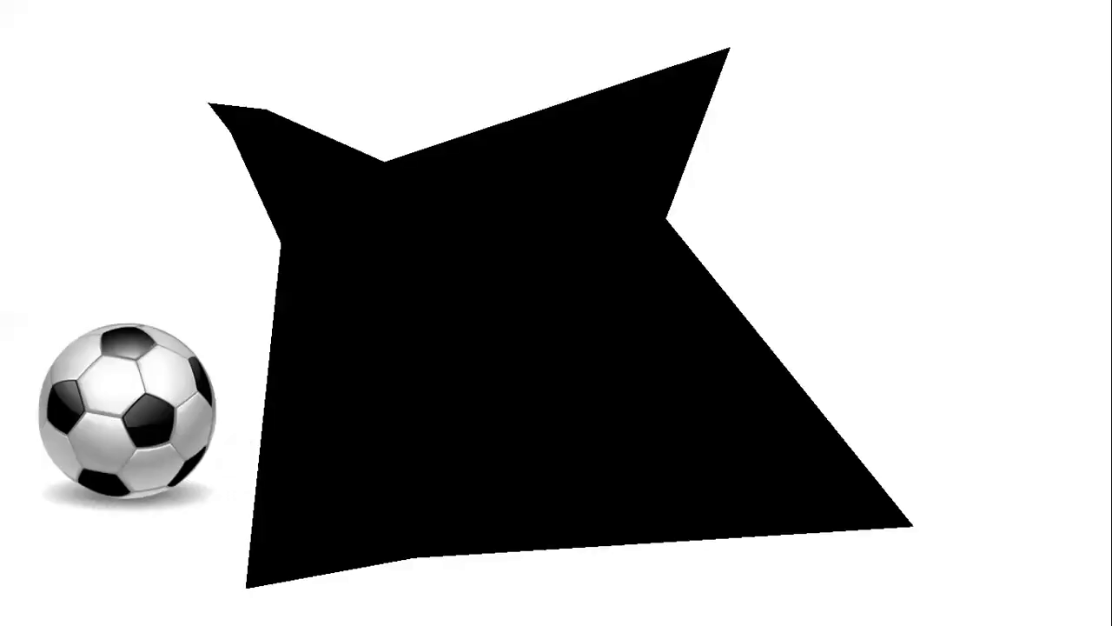
click(854, 185)
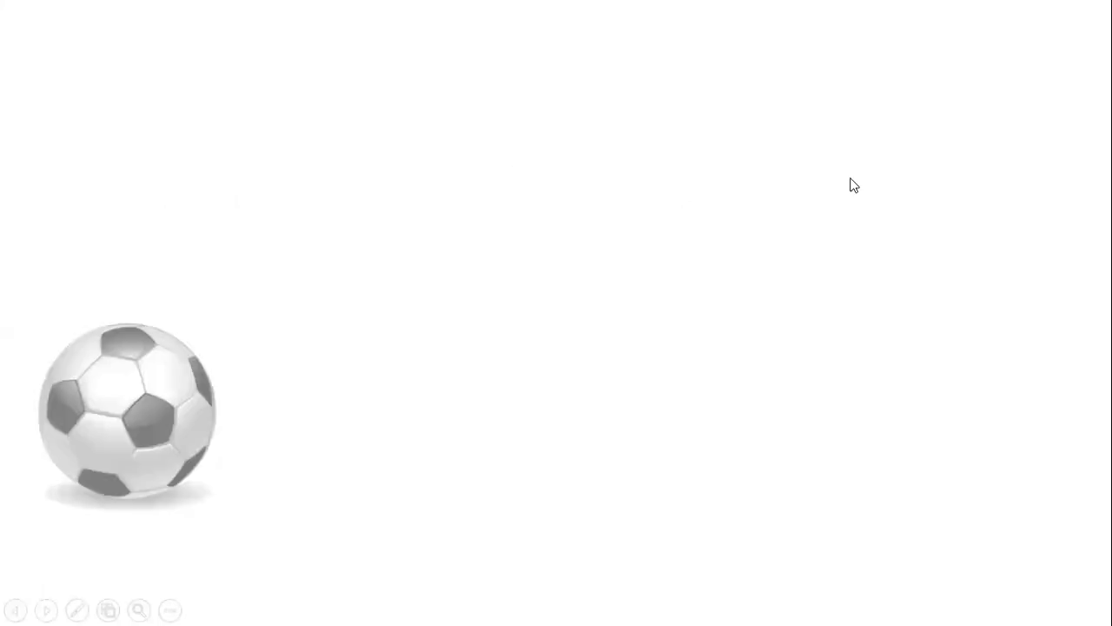
click(855, 186)
click(855, 185)
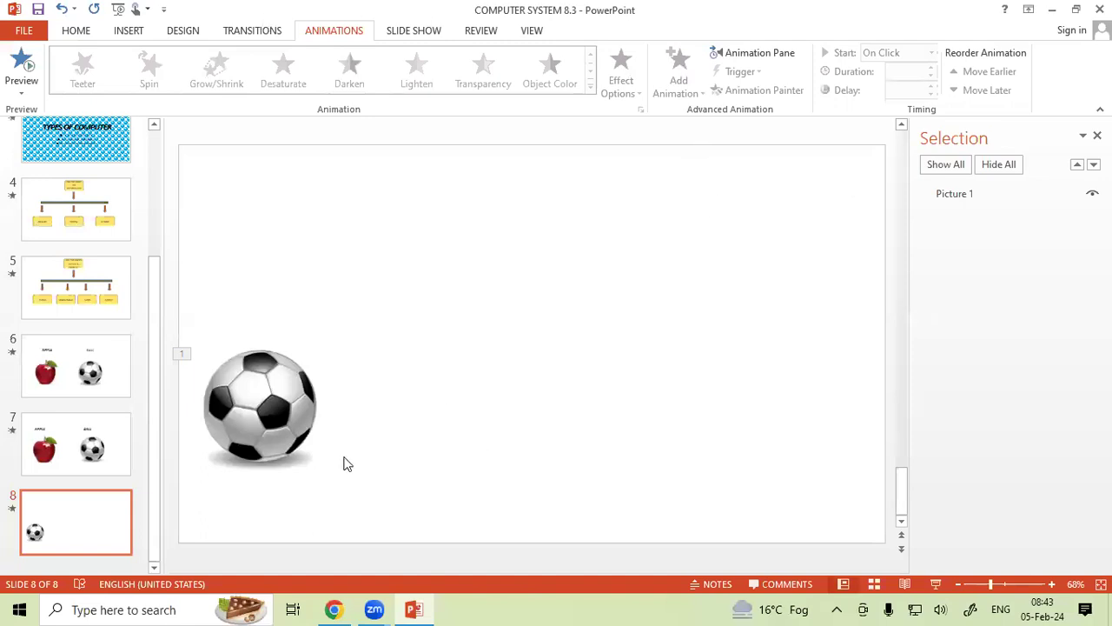
Step: Check the Record Slide Show options on the Slide Show tab, then switch to Review
click(414, 30)
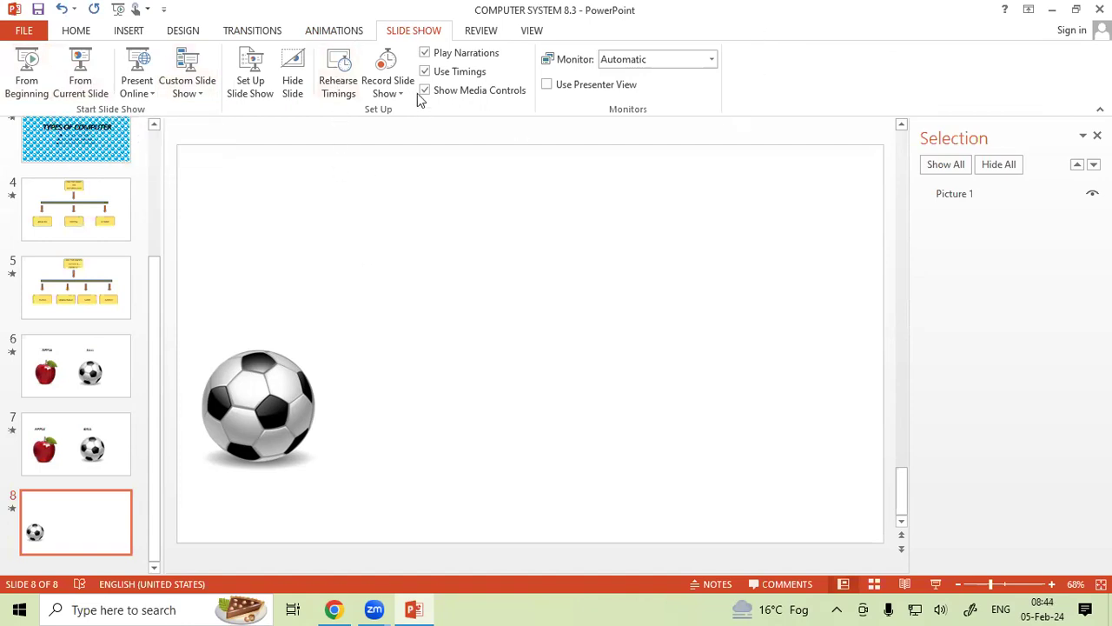
click(401, 62)
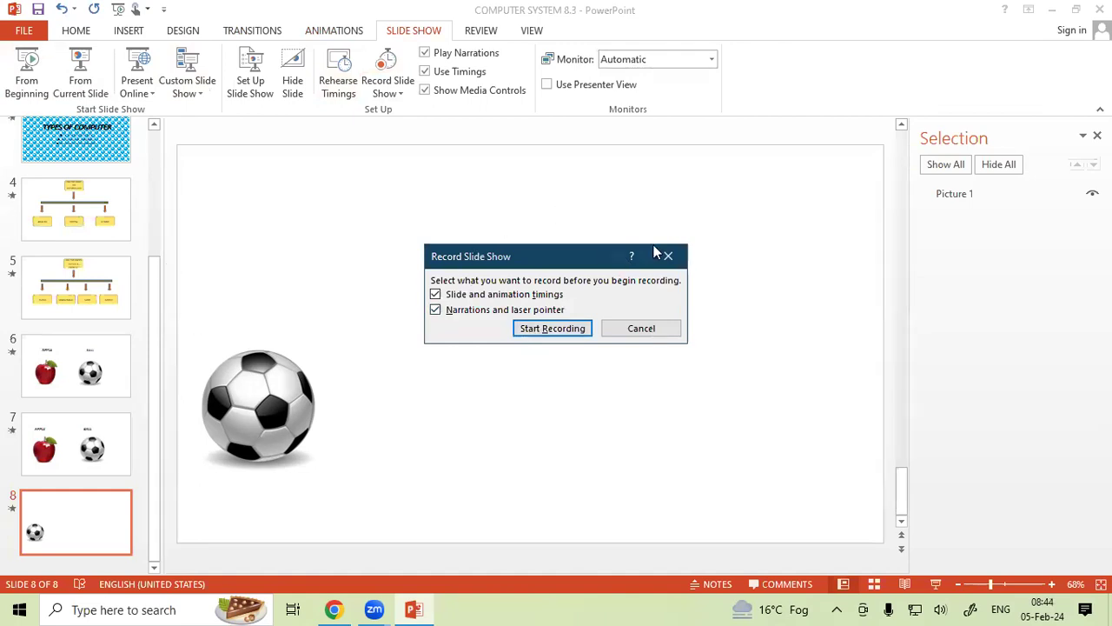
click(477, 31)
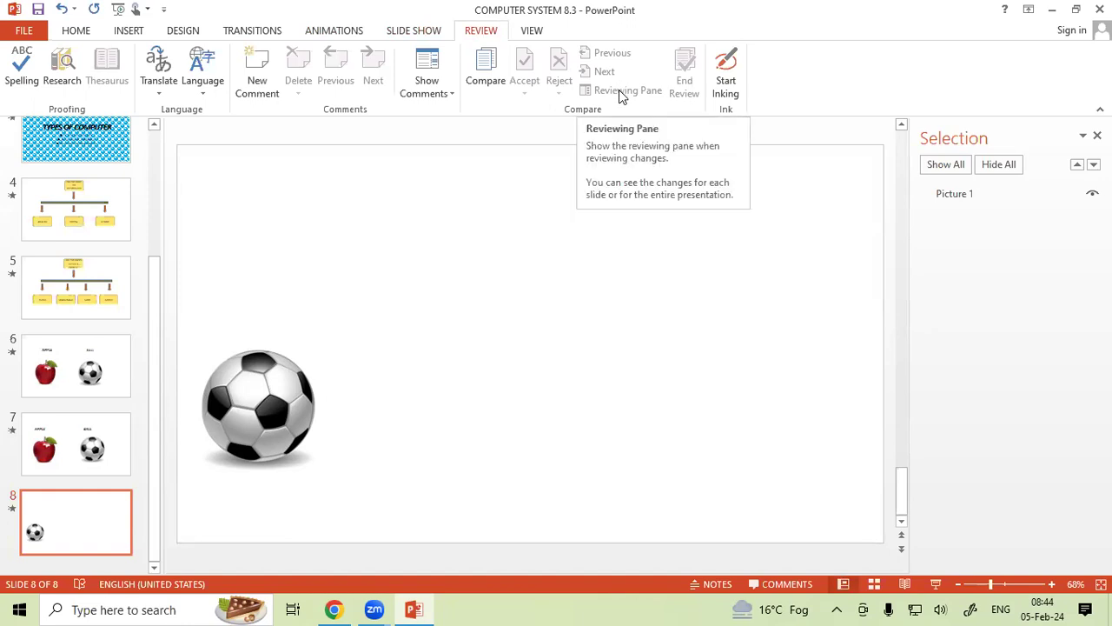
Step: Switch the ribbon to the View tab to show presentation and master views
click(521, 31)
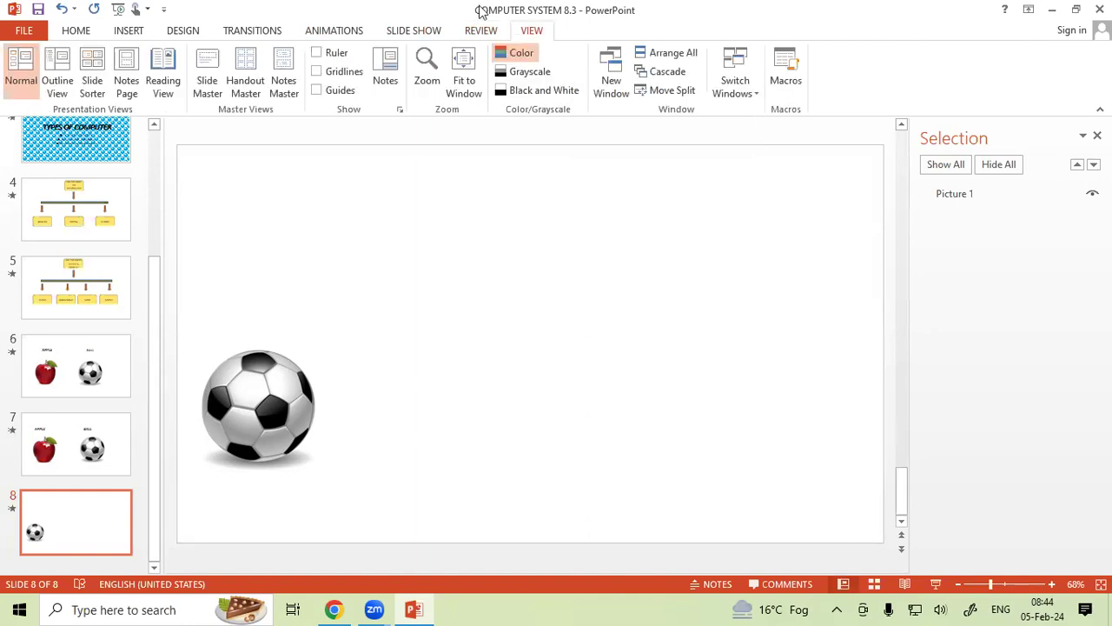